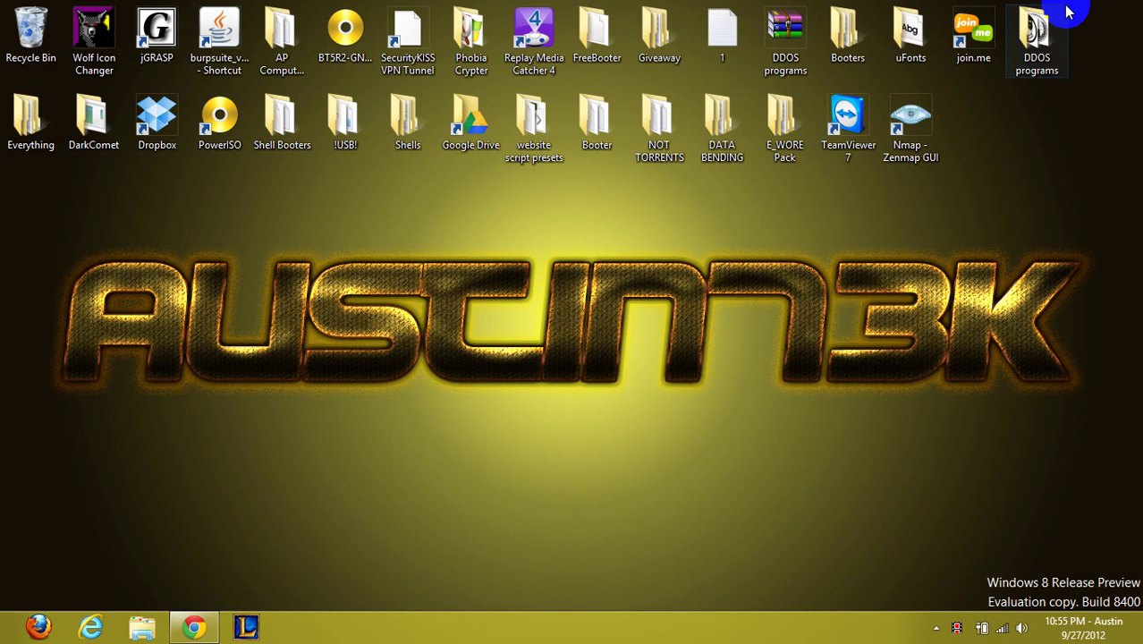
Bring back the CU.CC account and open the list of registered domains
left_click(195, 629)
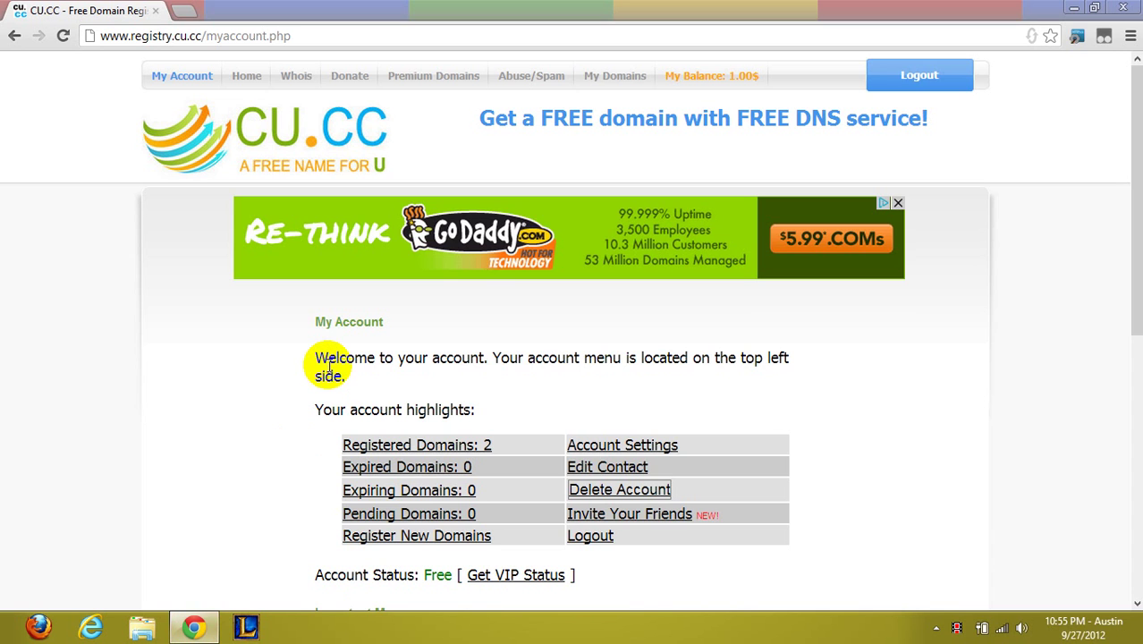
scroll(329, 367, "down", 2)
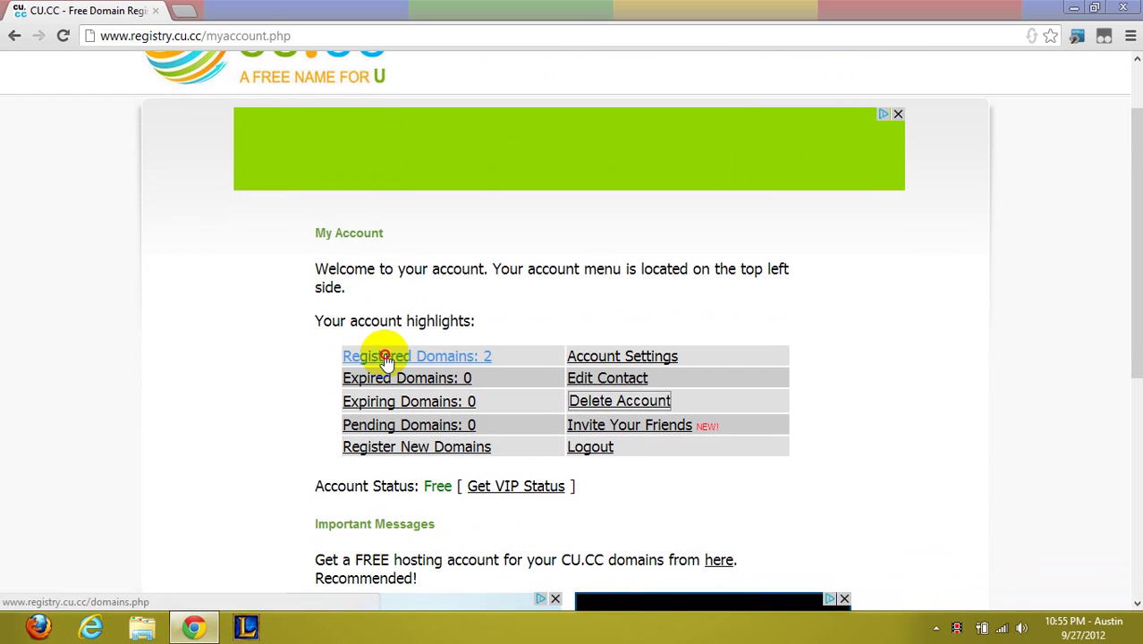
left_click(380, 358)
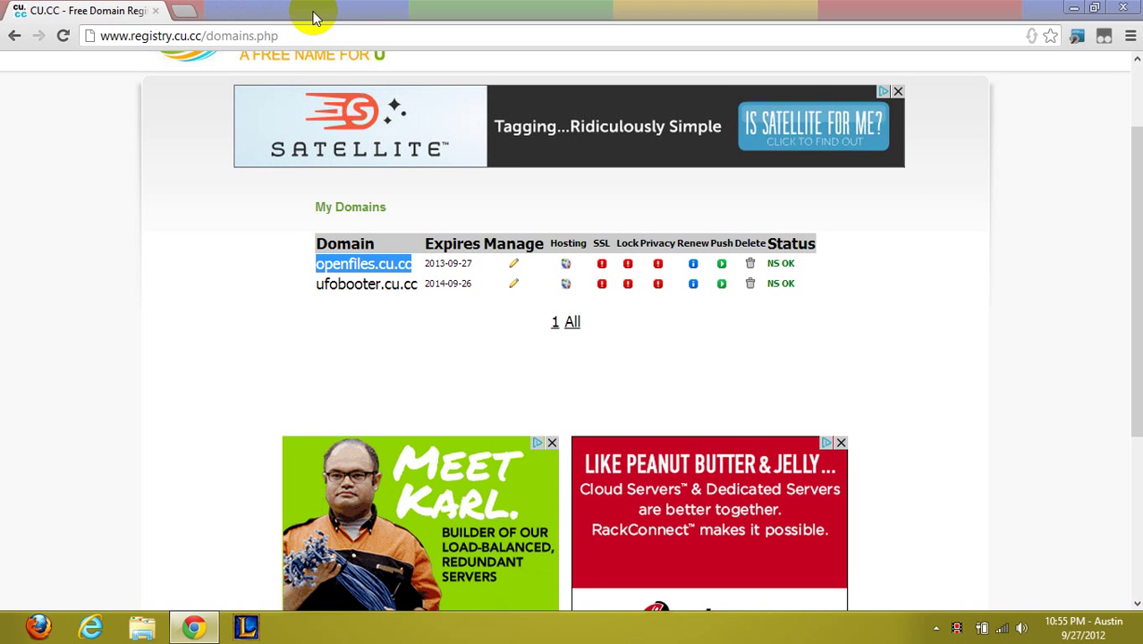
View openfiles.cu.cc's nameserver setup showing ns1.cpanelserve.net and ns2.cpanelserve.net
left_click(515, 266)
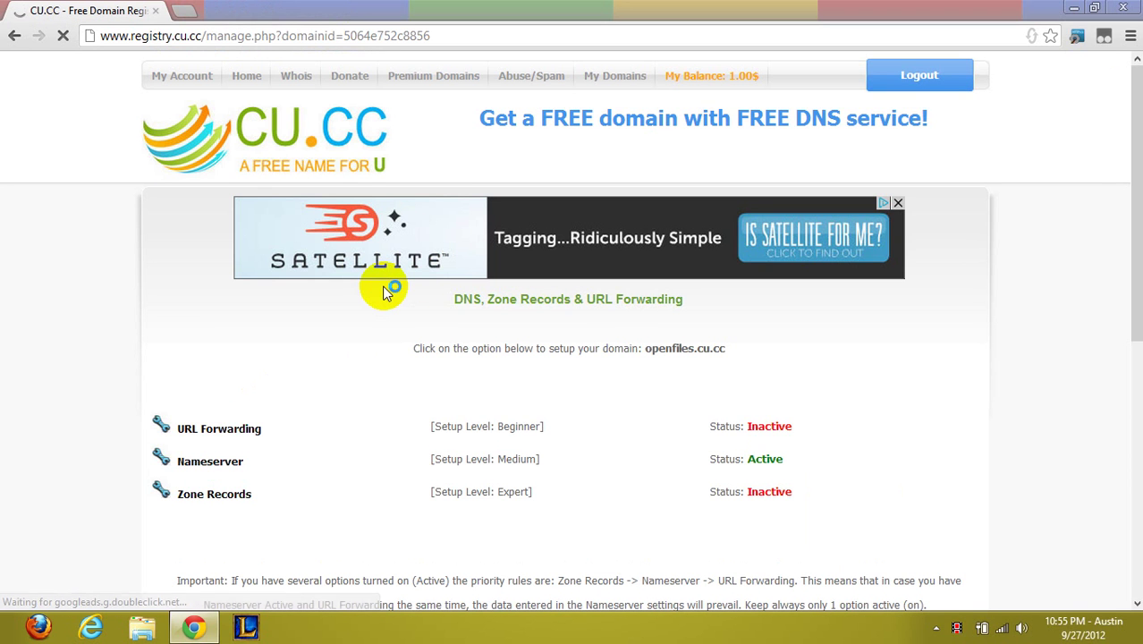
scroll(386, 291, "down", 3)
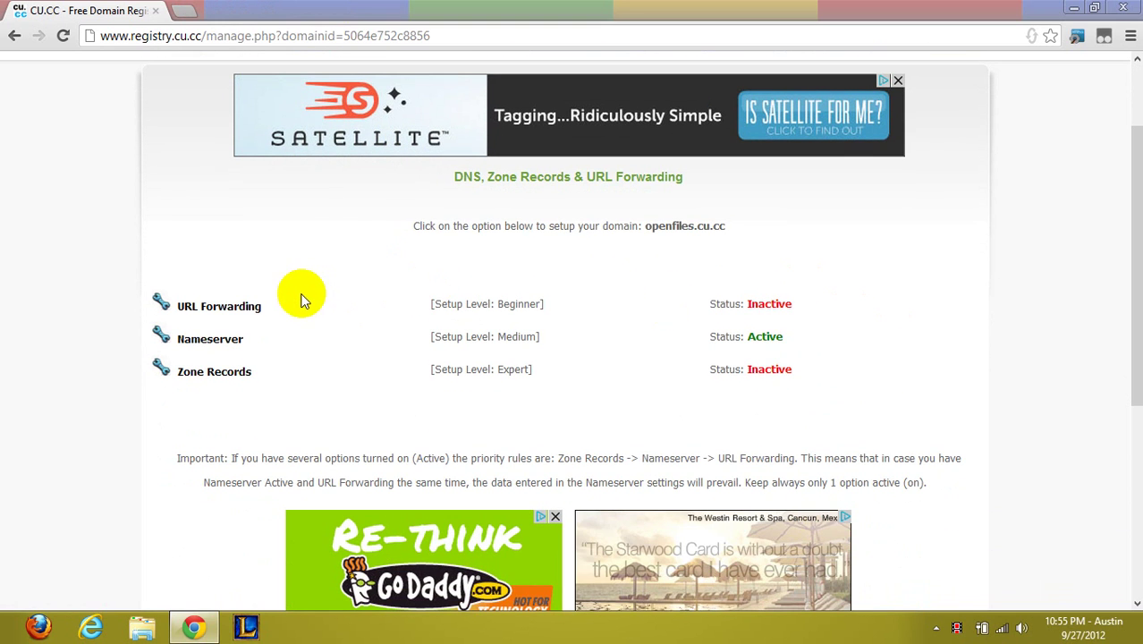
left_click(228, 336)
scroll(309, 421, "down", 1)
scroll(308, 428, "down", 1)
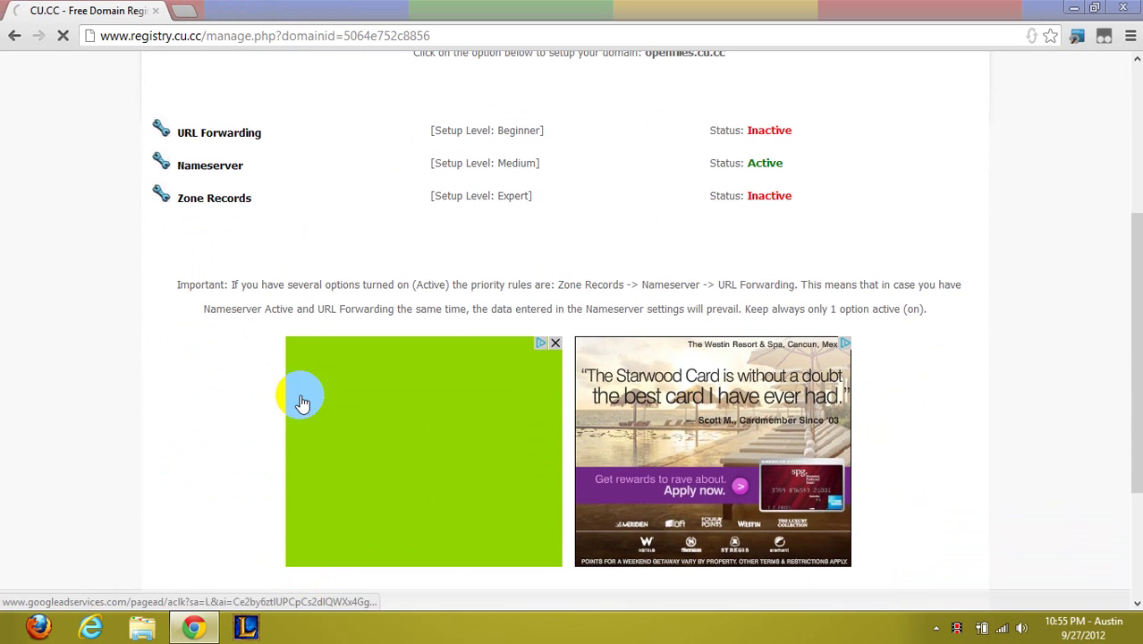
left_click(219, 166)
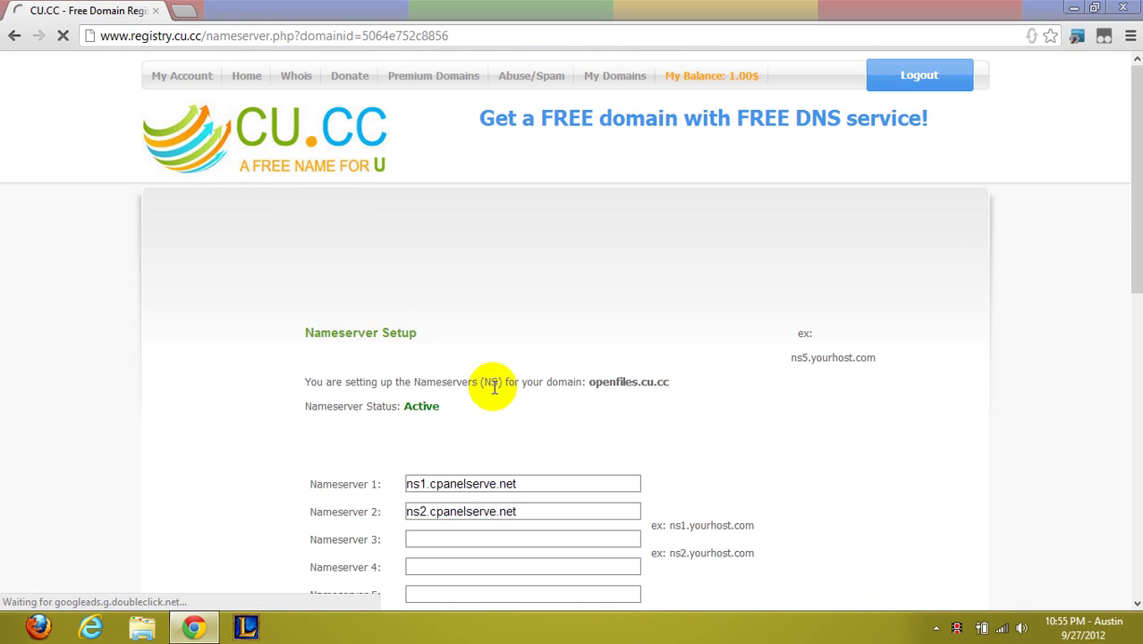
scroll(493, 385, "down", 5)
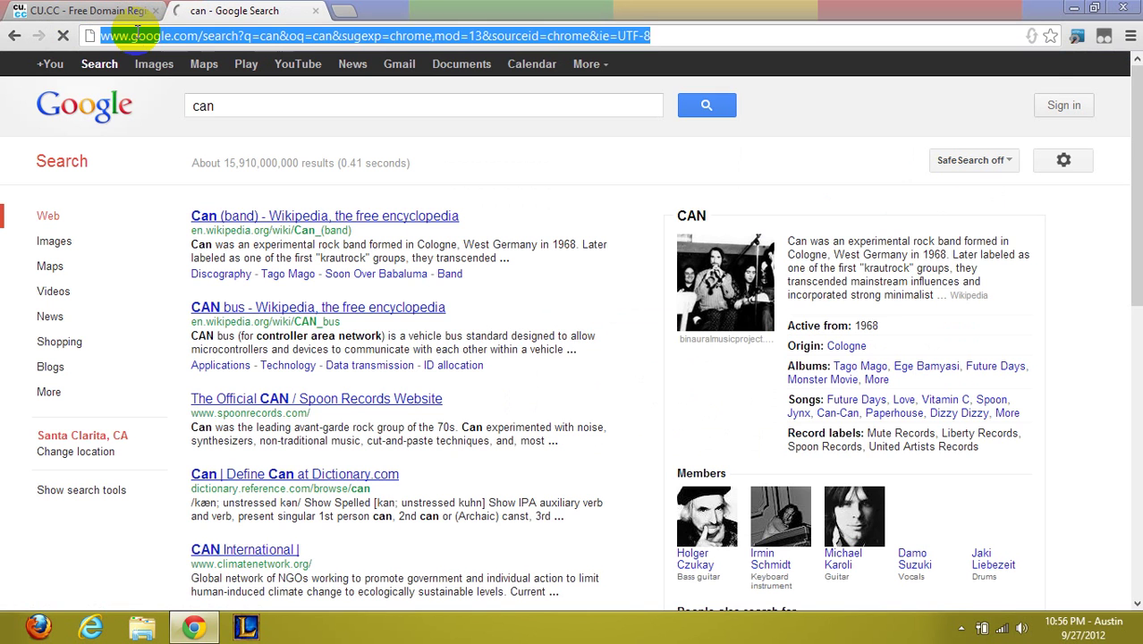
Go to cpanelserve.net, translate it into English and start the free unlimited hosting order
type("cpa")
key("Return")
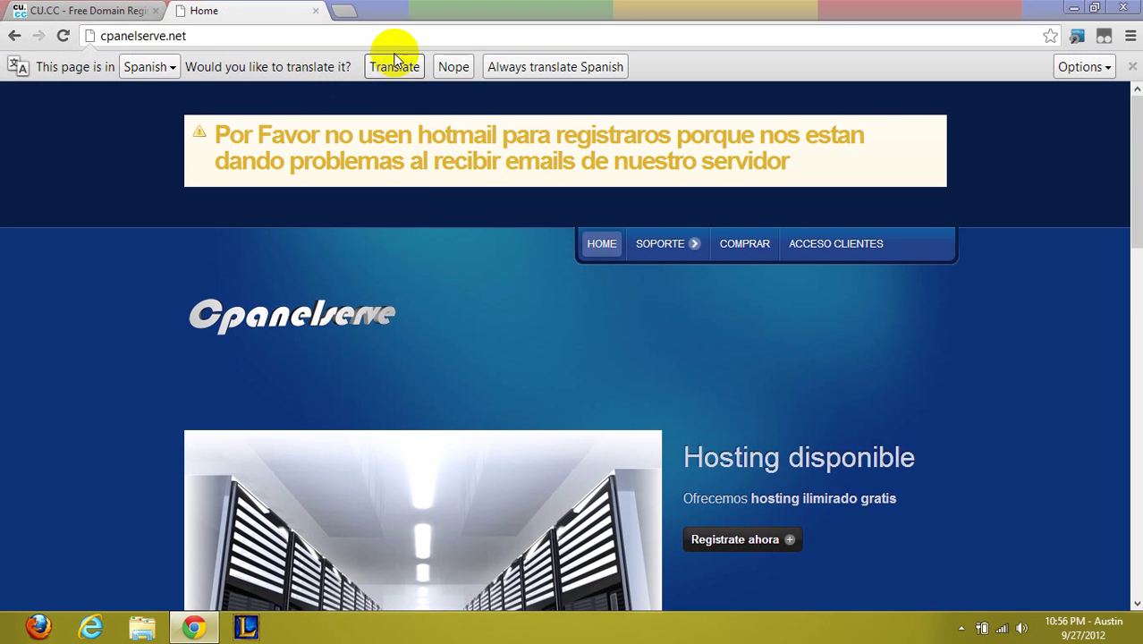
left_click(396, 68)
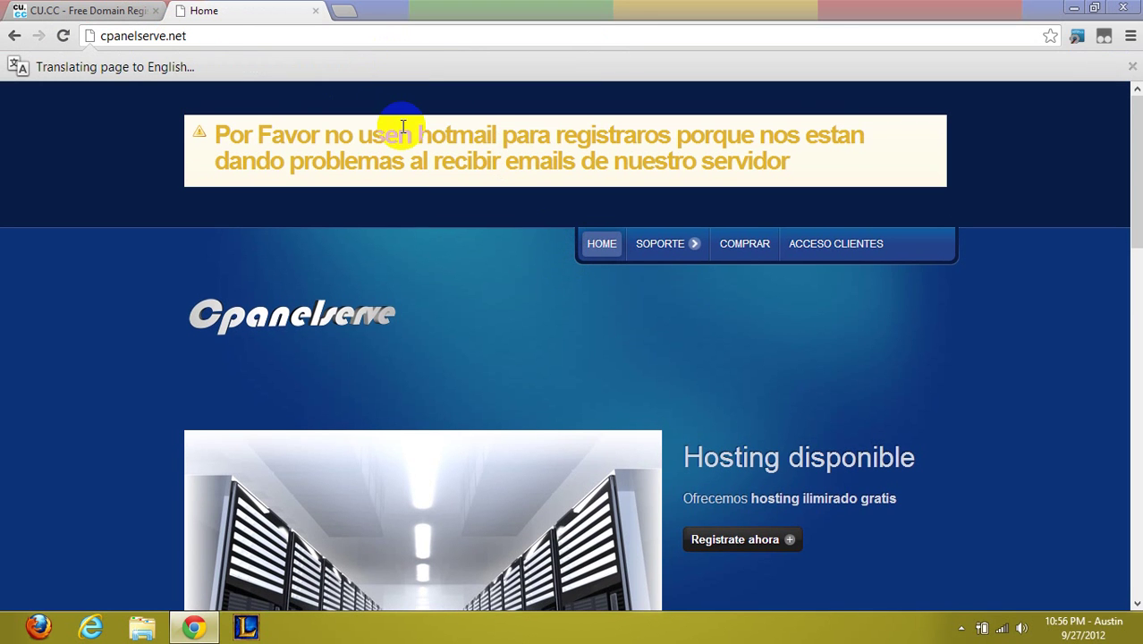
scroll(401, 130, "down", 2)
scroll(624, 308, "down", 1)
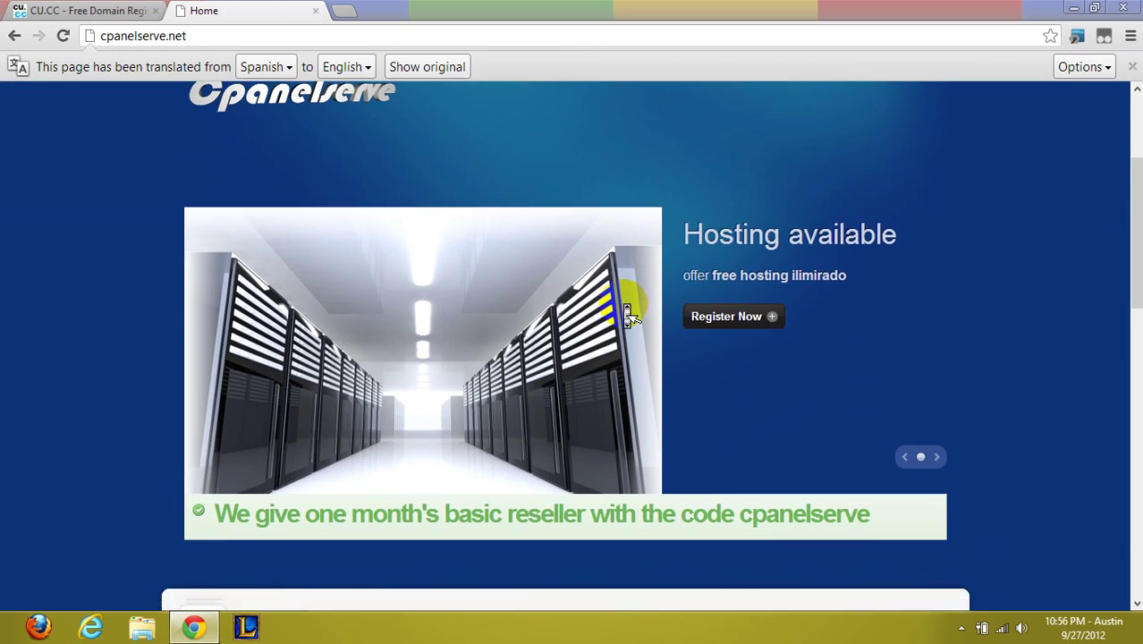
scroll(627, 315, "up", 2)
left_click(764, 481)
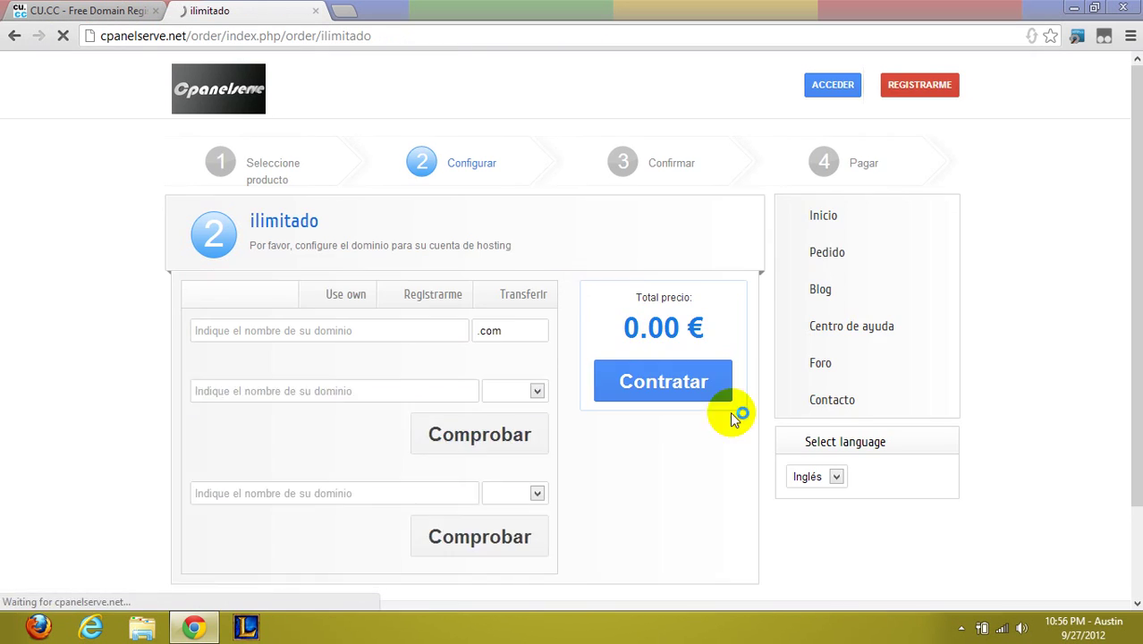
Choose to use your own domain and enter openfiles with the .cu.cc extension
left_click(369, 328)
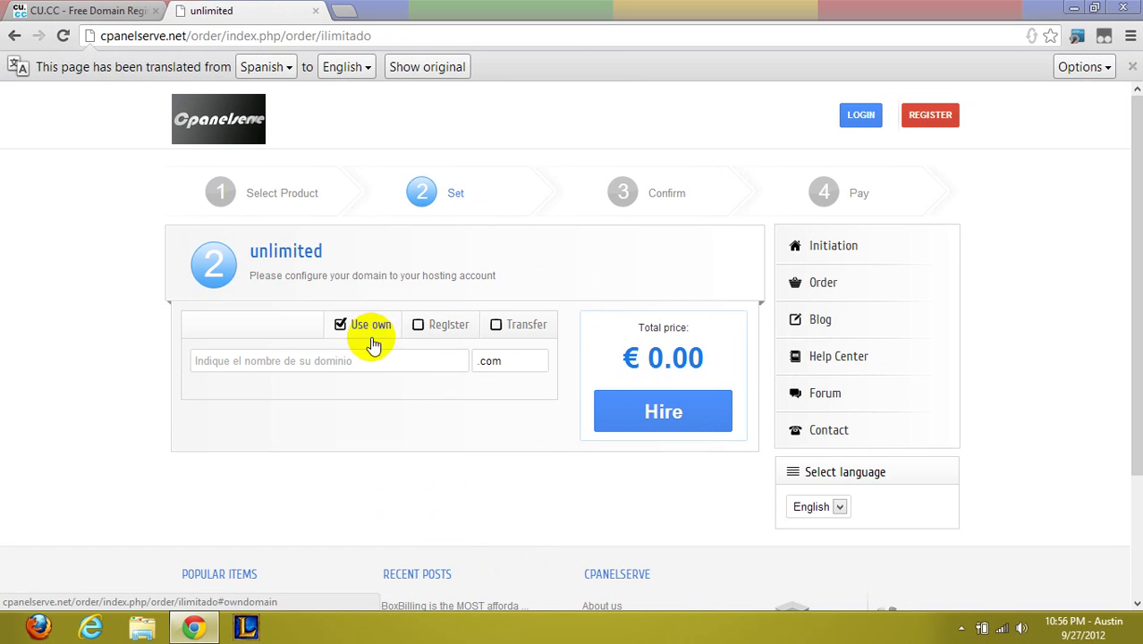
left_click(134, 10)
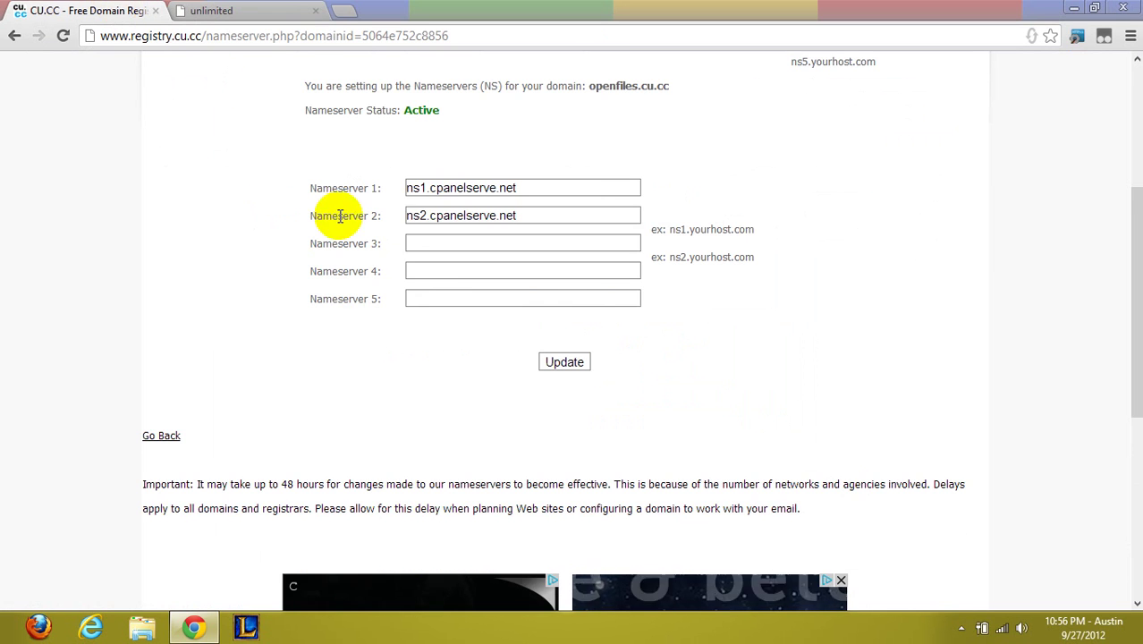
left_click(266, 10)
left_click(152, 10)
scroll(457, 259, "up", 3)
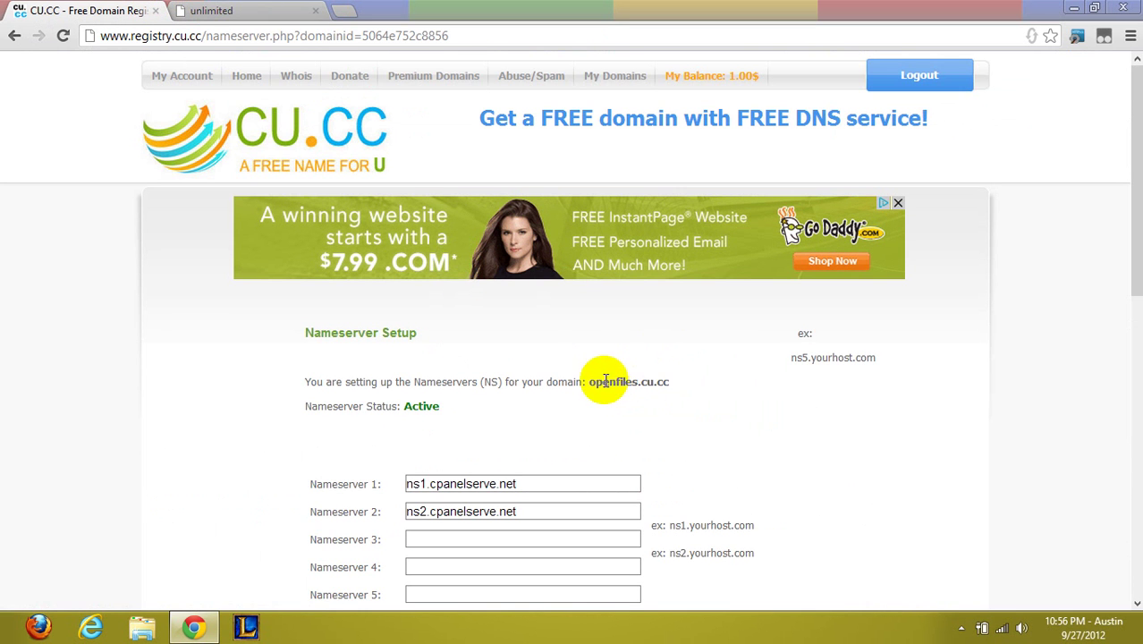
left_click_drag(592, 381, 637, 379)
key("ctrl+c")
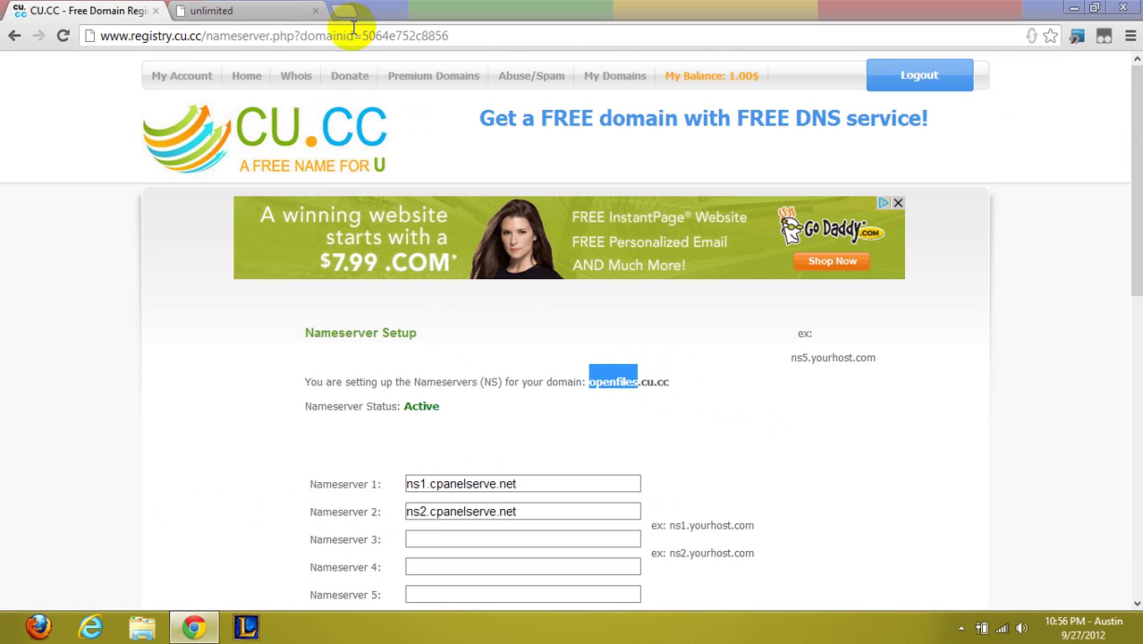
left_click(219, 10)
key("ctrl+v")
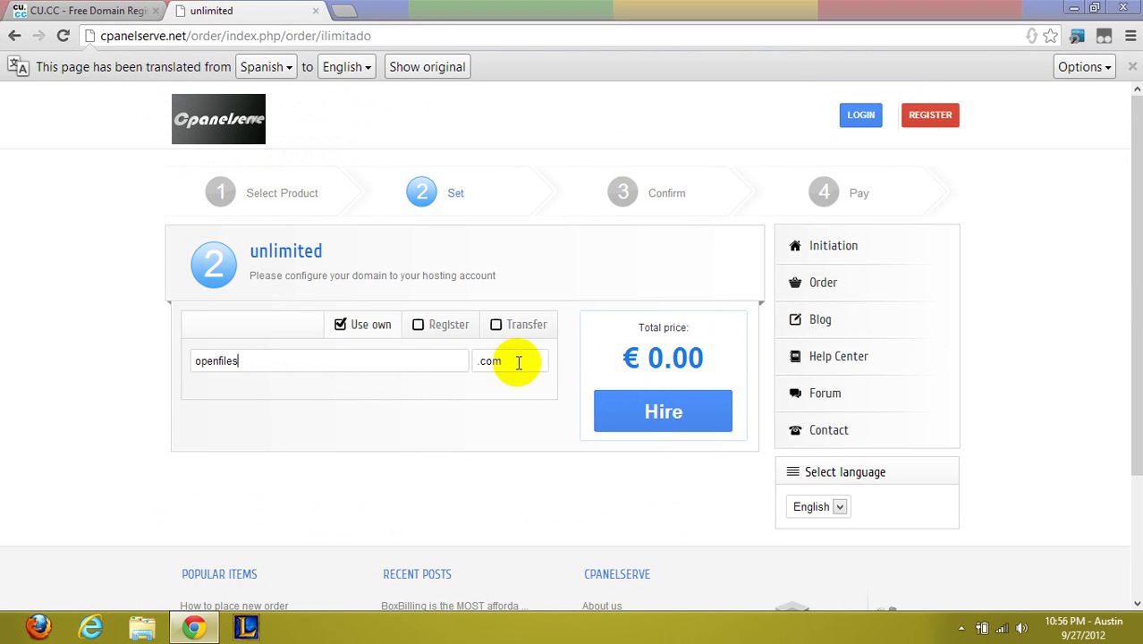
key("Tab")
type(".cu.cc")
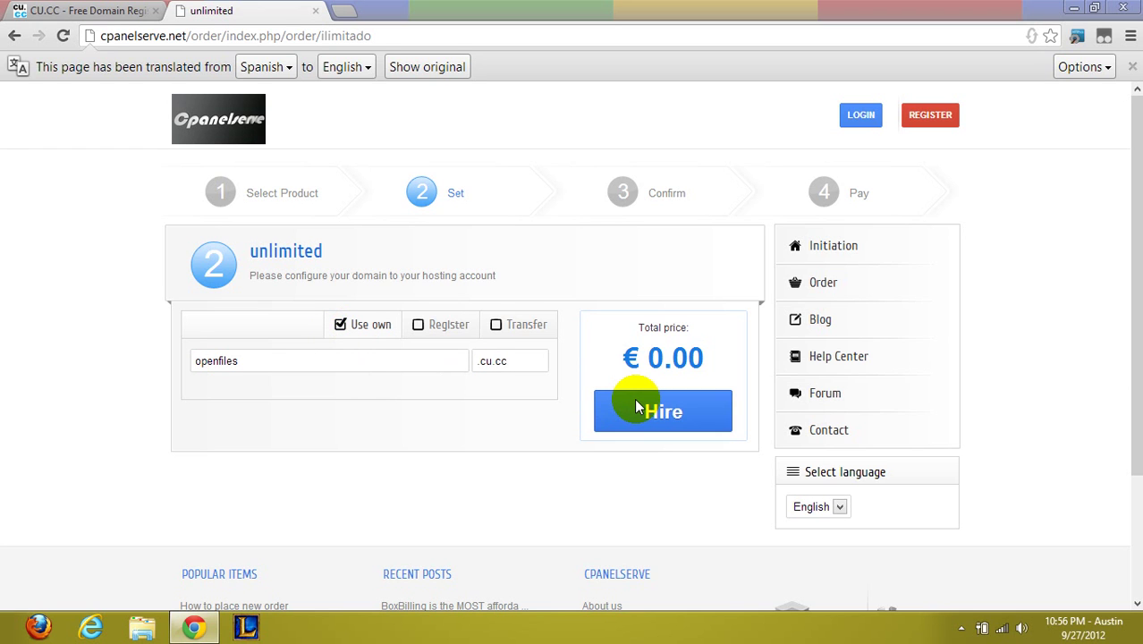
Log in to the client zone with the saved account e-mail
left_click(861, 113)
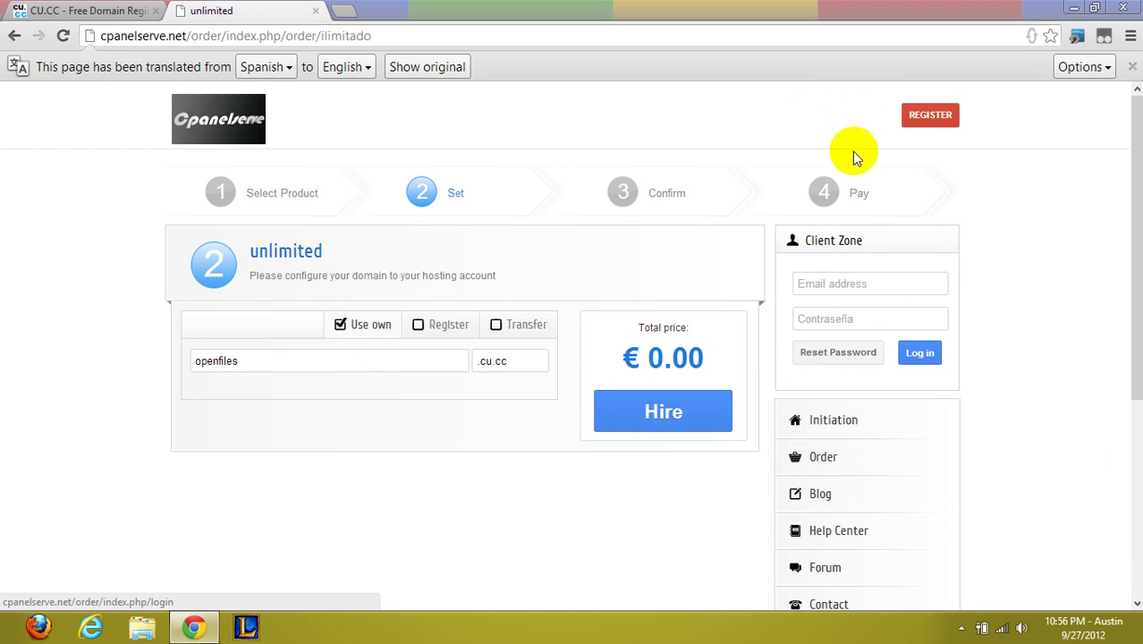
left_click(844, 281)
left_click(842, 331)
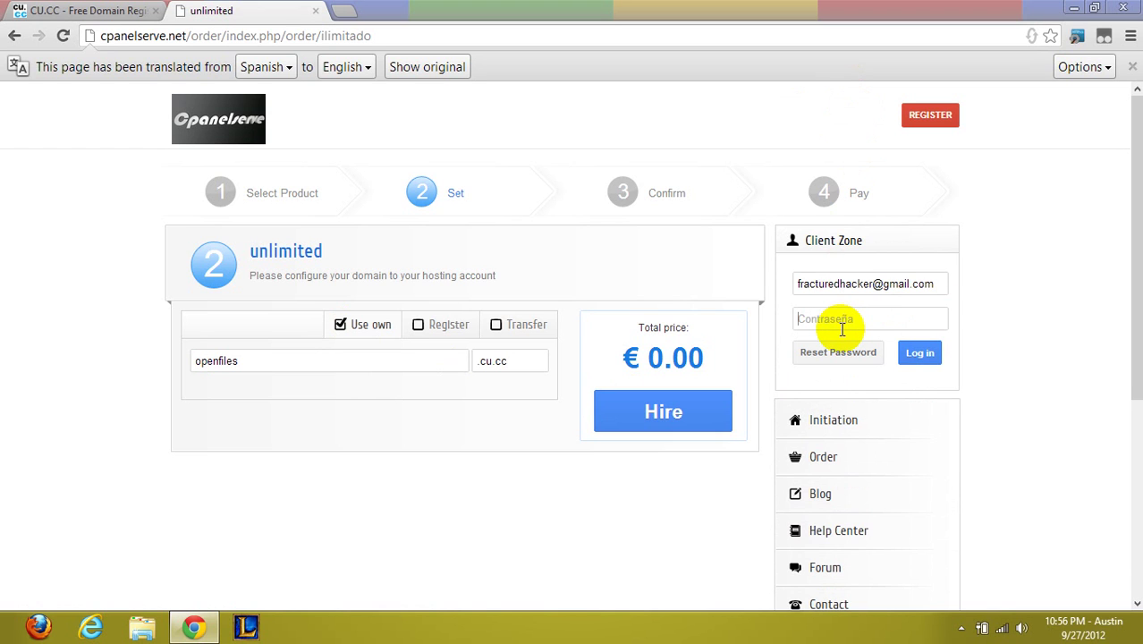
key("Return")
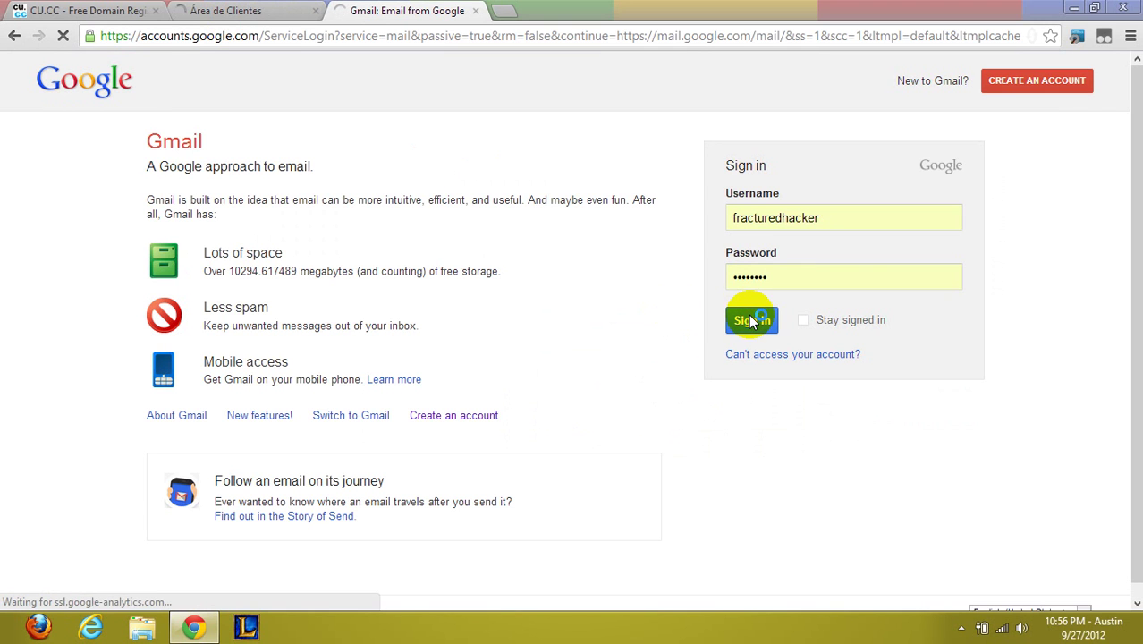
Open the openfiles.cu.cc activation email and locate the control panel username and password
left_click(309, 9)
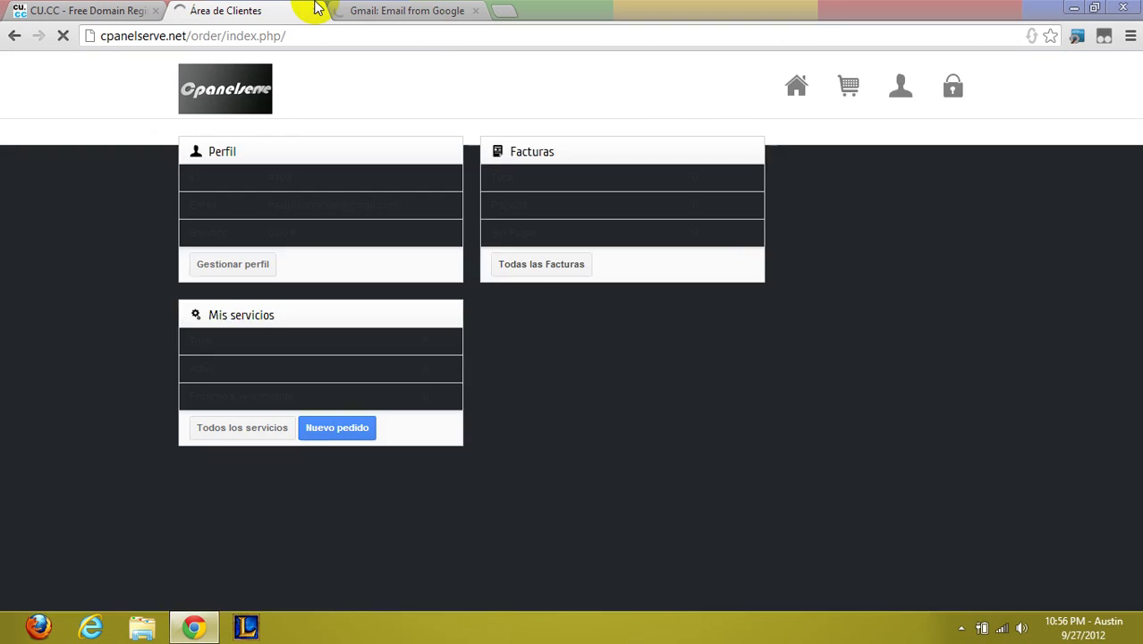
left_click(386, 9)
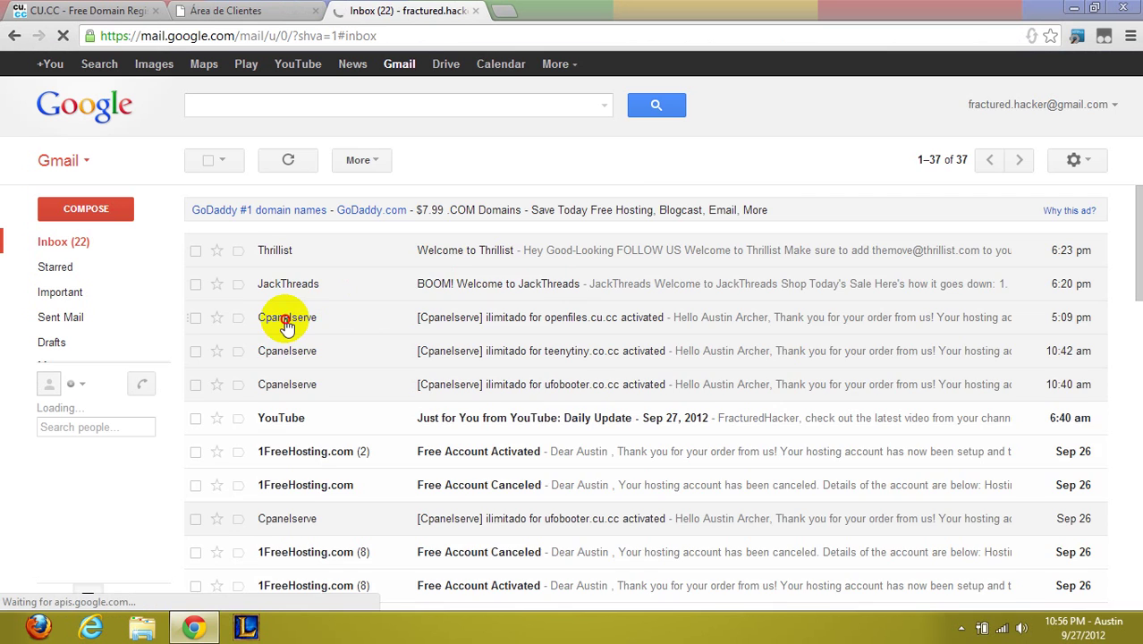
left_click(286, 322)
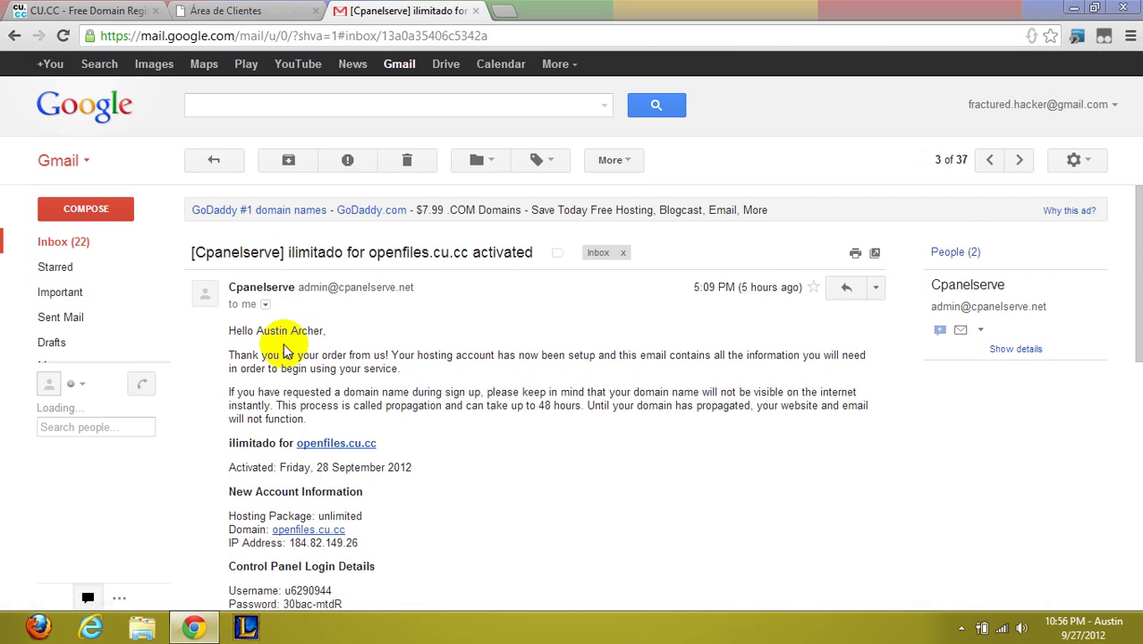
scroll(301, 388, "down", 3)
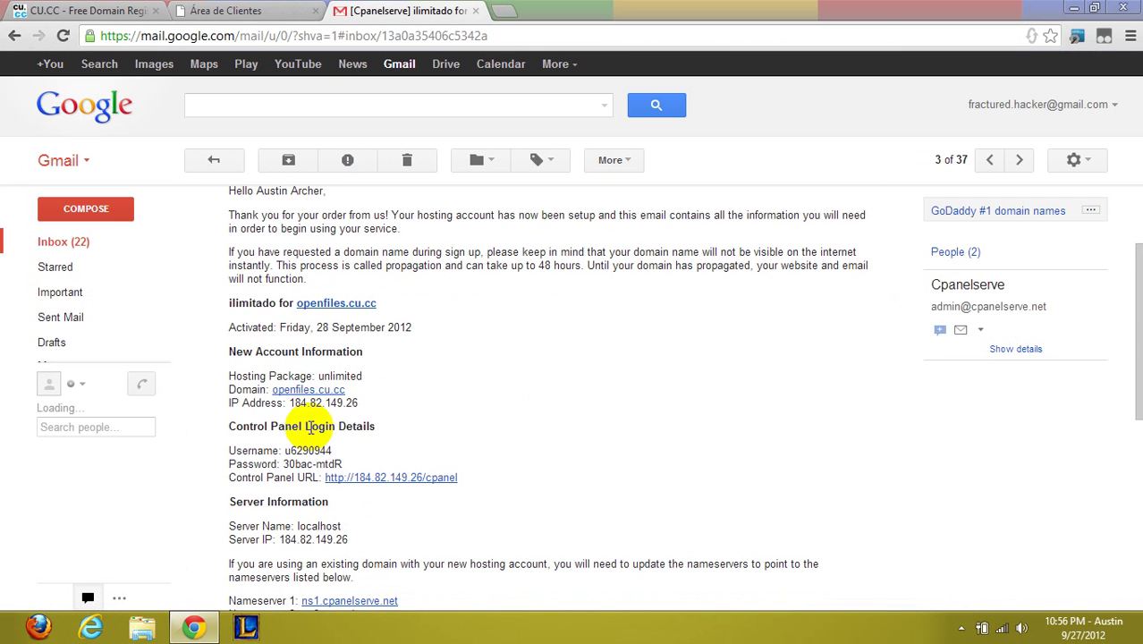
scroll(311, 429, "down", 3)
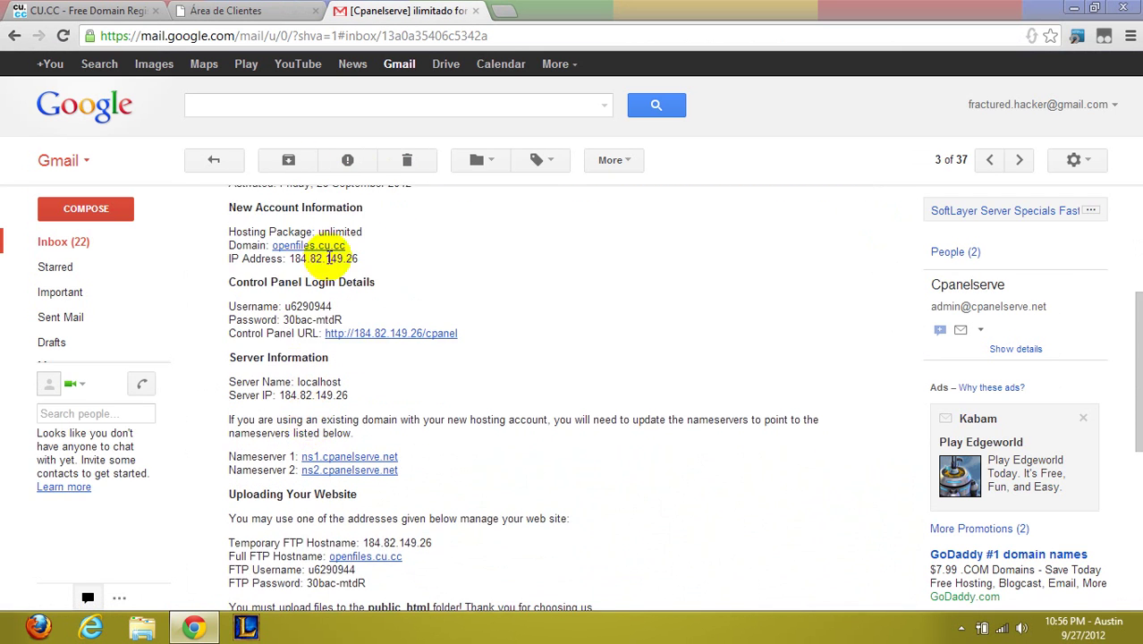
left_click_drag(337, 307, 274, 309)
left_click(351, 319)
left_click_drag(351, 318, 283, 320)
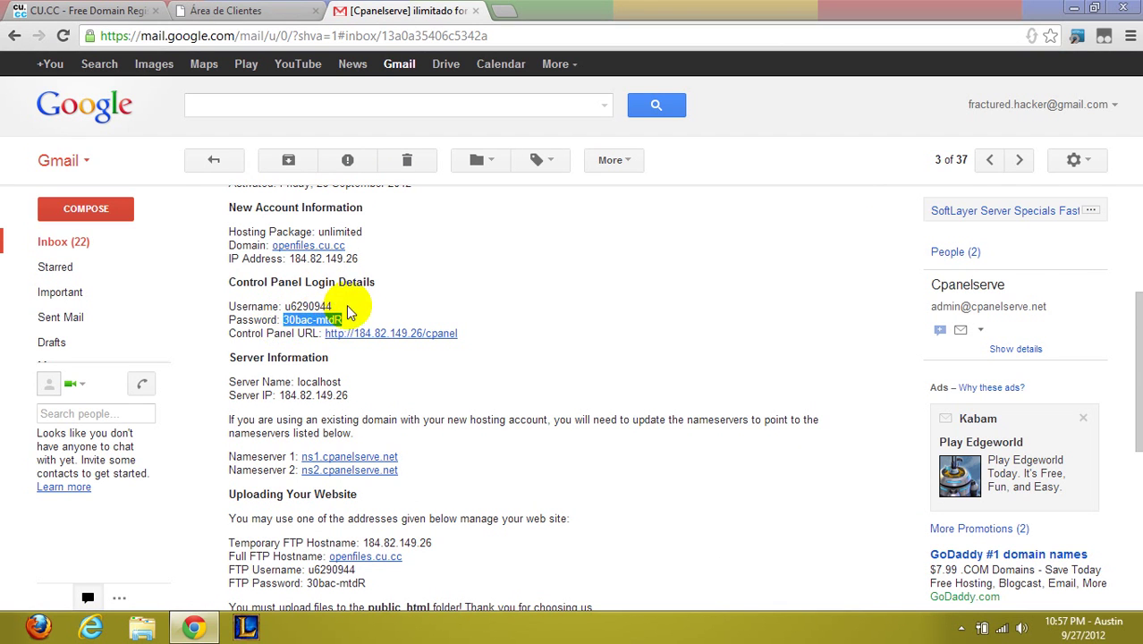
left_click(419, 353)
Translate the Cpanelserve client area into English and open All services
left_click(226, 11)
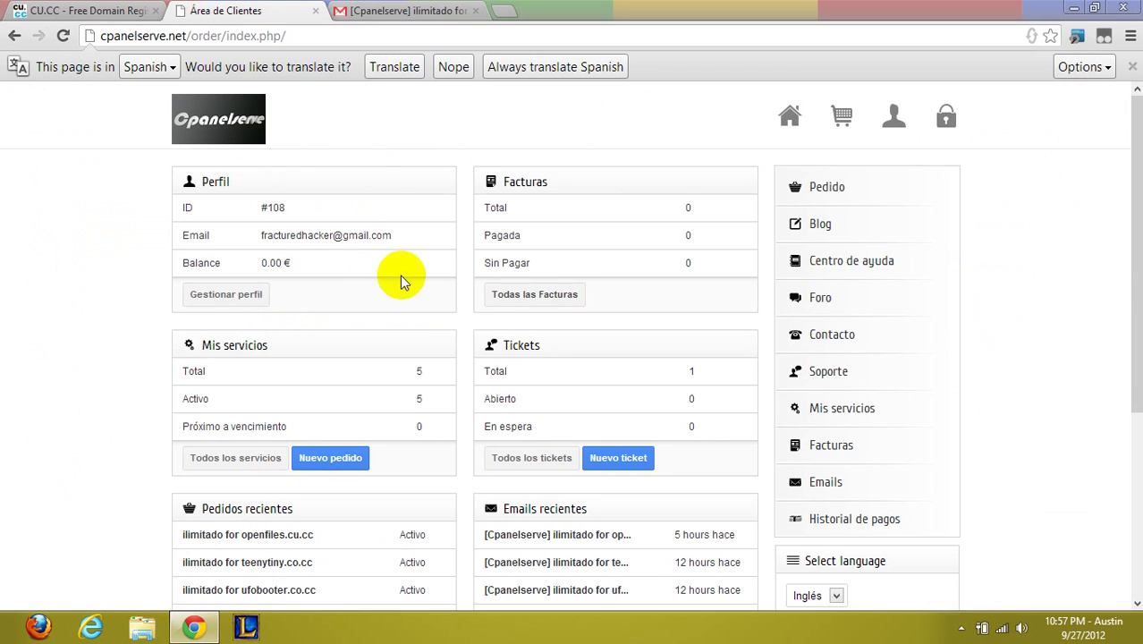
scroll(421, 318, "down", 1)
left_click(404, 68)
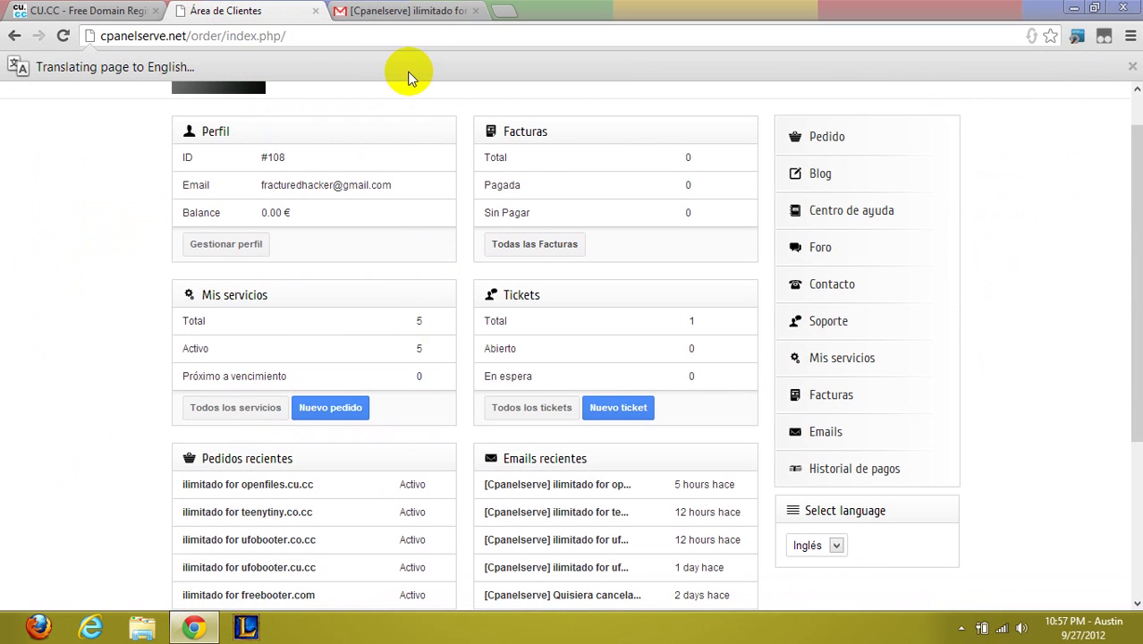
scroll(401, 390, "down", 1)
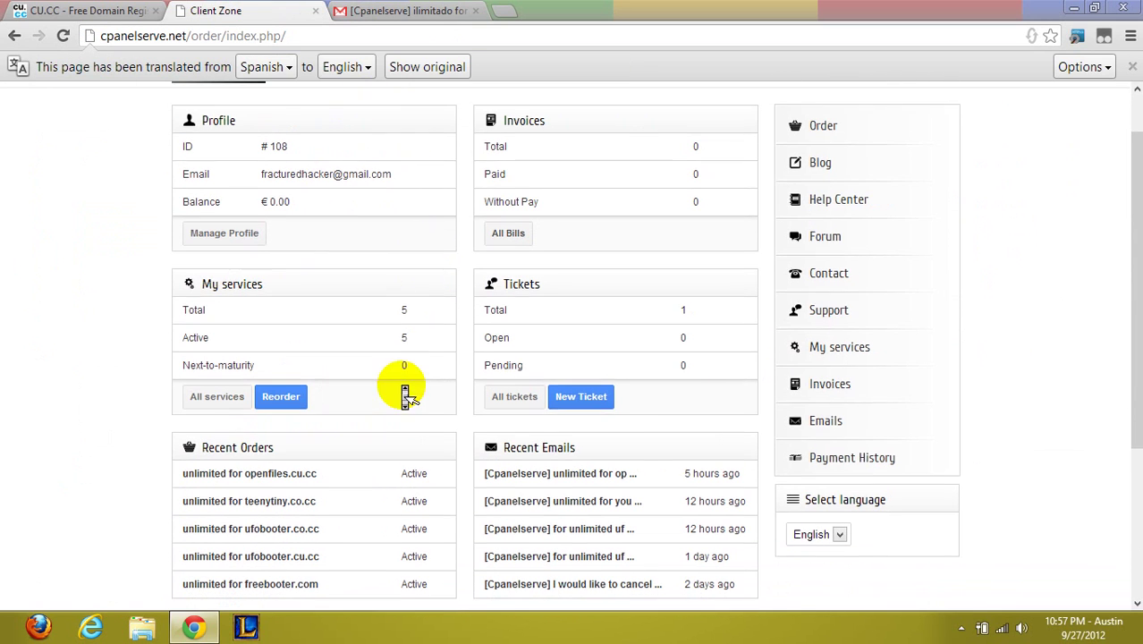
left_click(218, 391)
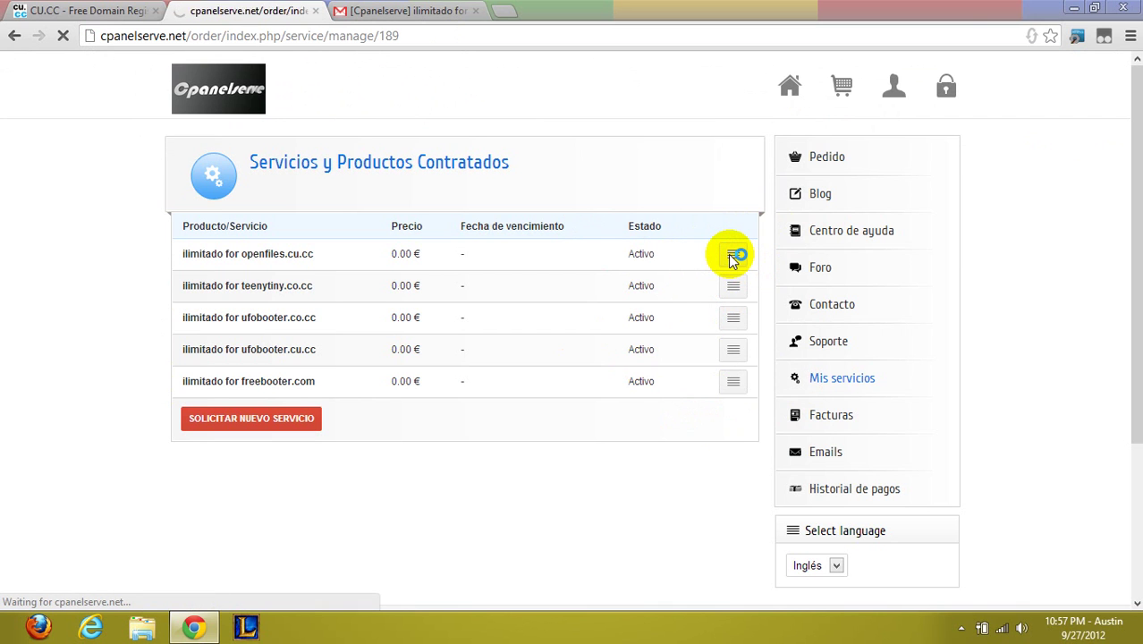
Translate the openfiles.cu.cc service details and review name servers ns1 and ns2.cpanelserve.net
scroll(451, 248, "down", 2)
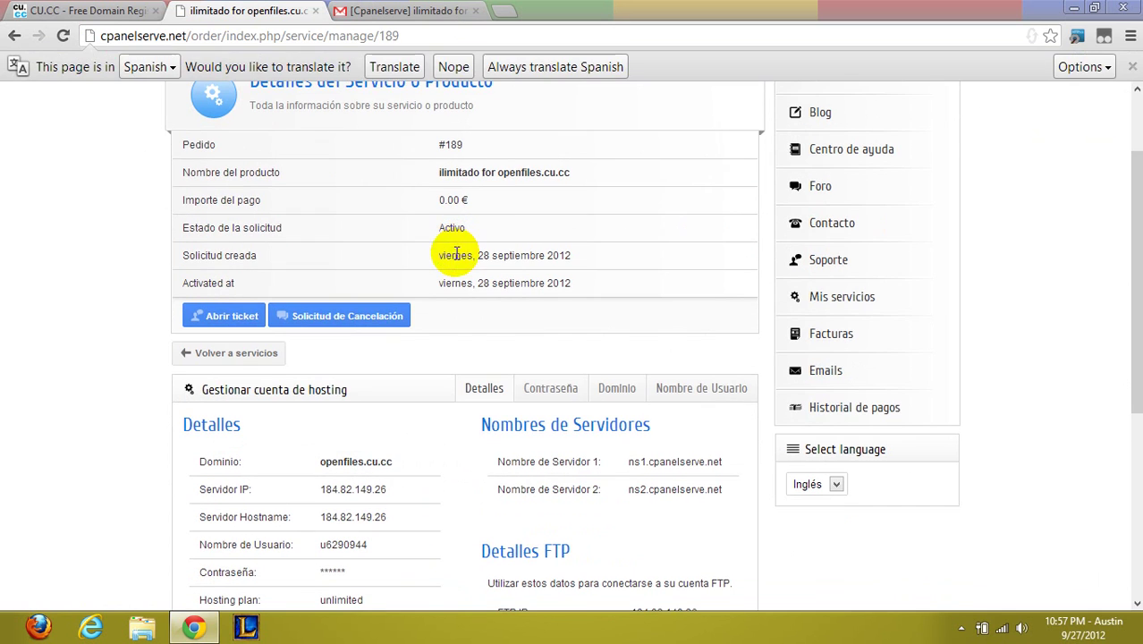
left_click(415, 70)
scroll(430, 249, "down", 3)
left_click_drag(723, 220, 602, 228)
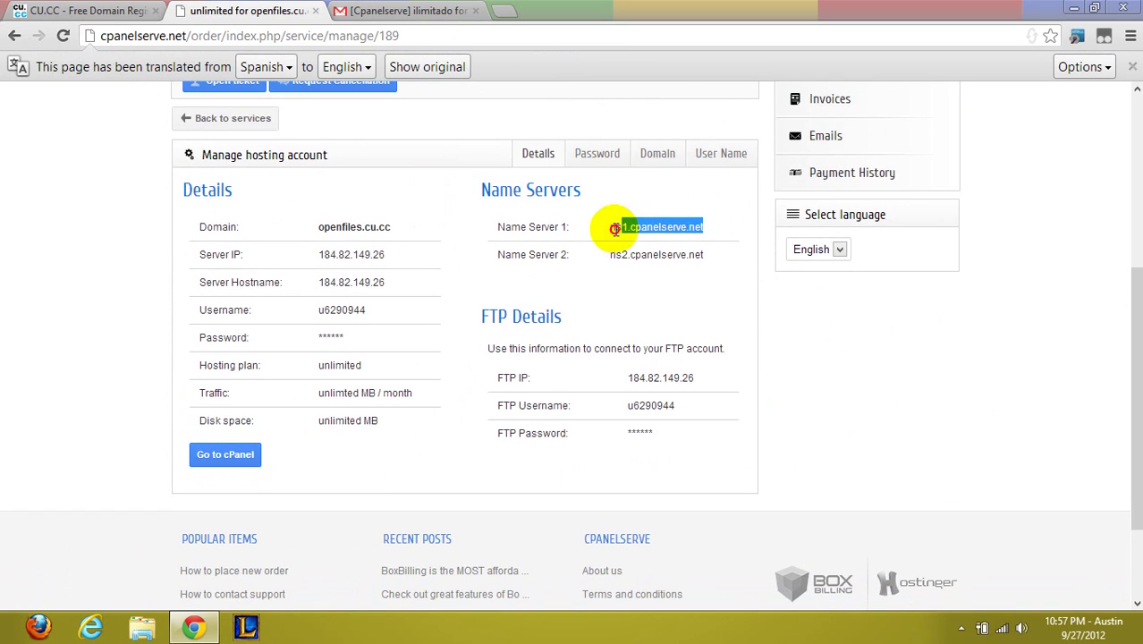
left_click_drag(733, 276, 580, 254)
left_click(685, 310)
triple_click(605, 225)
left_click(694, 248)
Cross-check the name servers against the CU.CC setup and the activation email
left_click(138, 12)
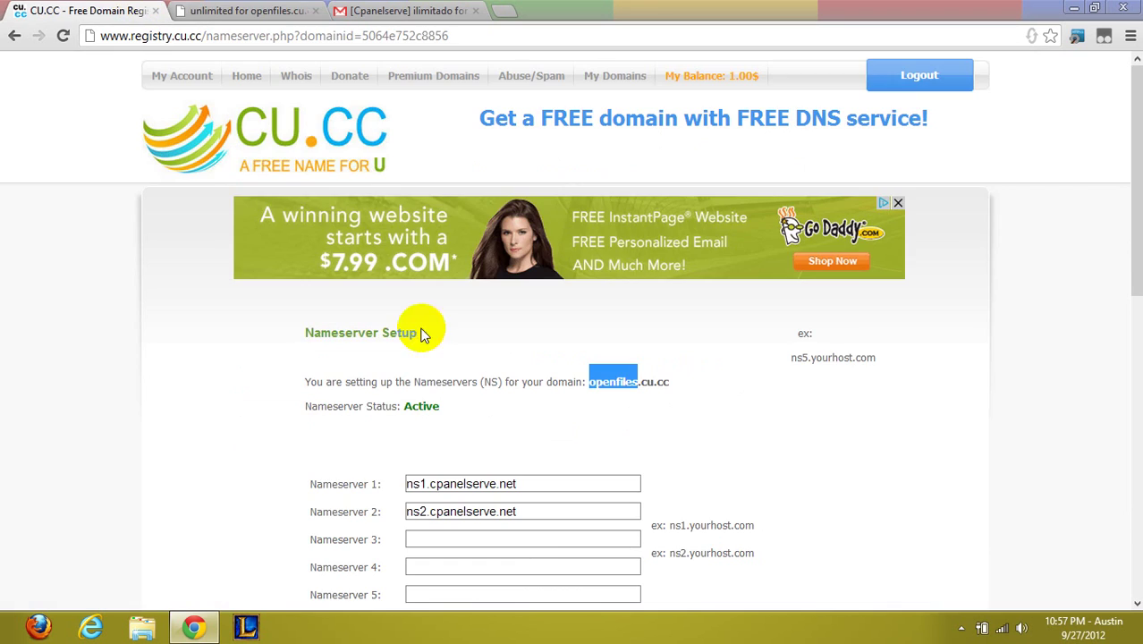
left_click(313, 9)
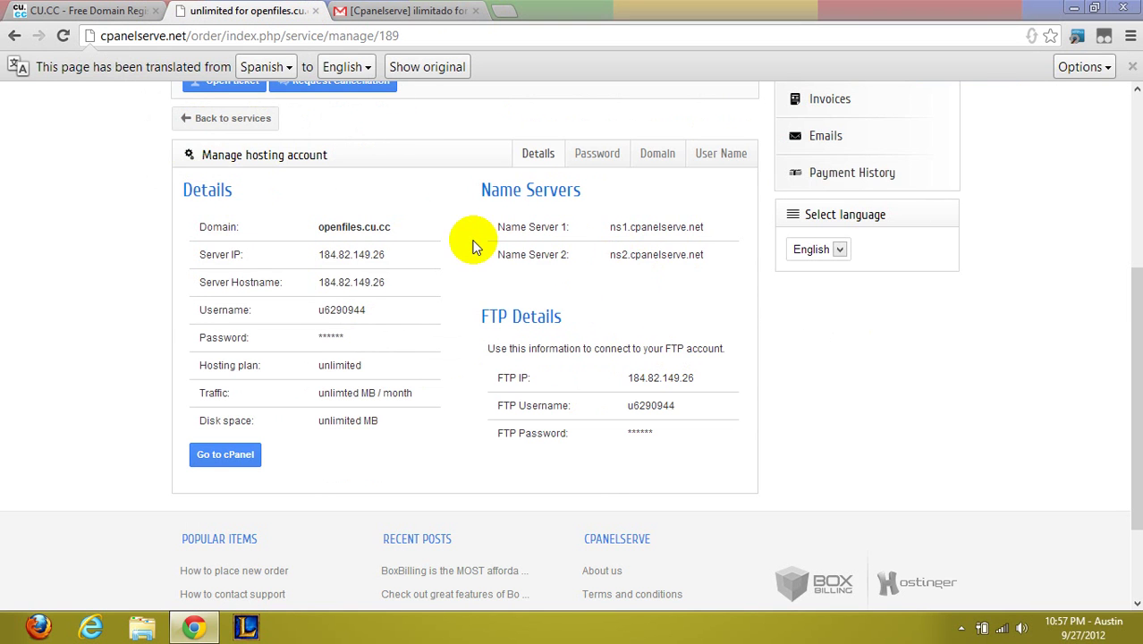
left_click_drag(738, 253, 620, 230)
left_click(703, 345)
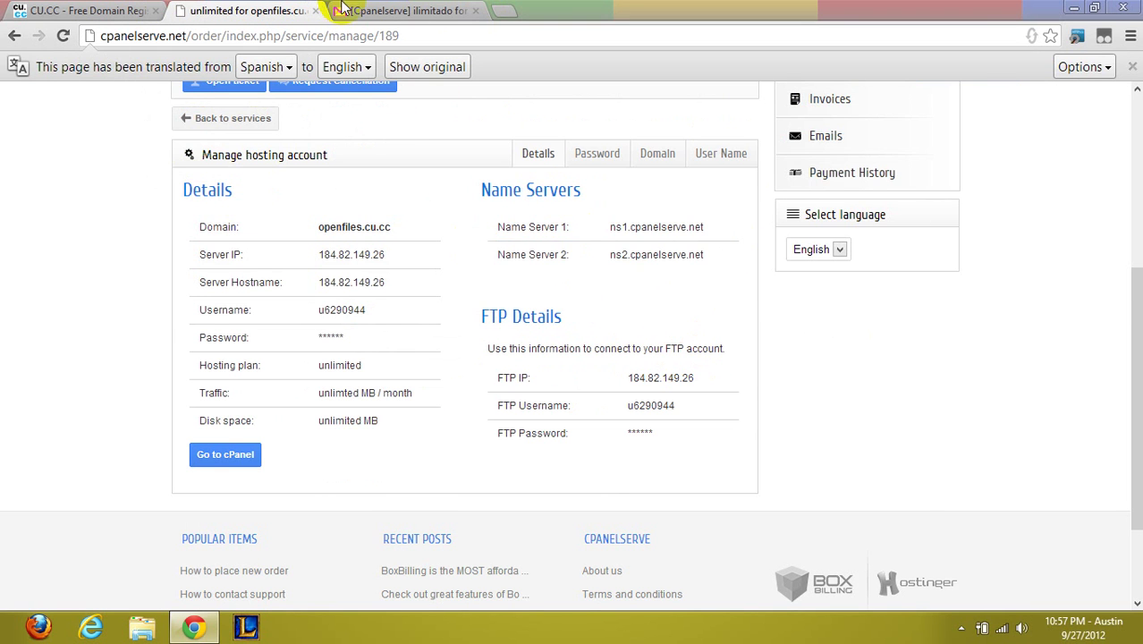
left_click(376, 11)
scroll(384, 278, "down", 1)
left_click(250, 11)
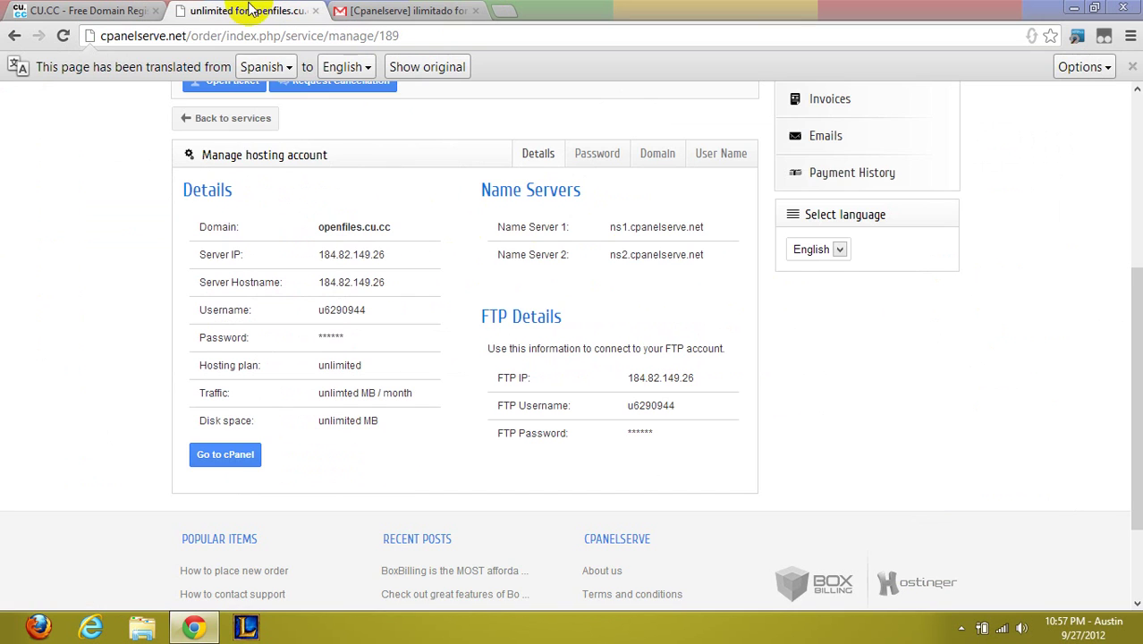
Open the cPanel login page and paste the username copied from the activation email
left_click(224, 455)
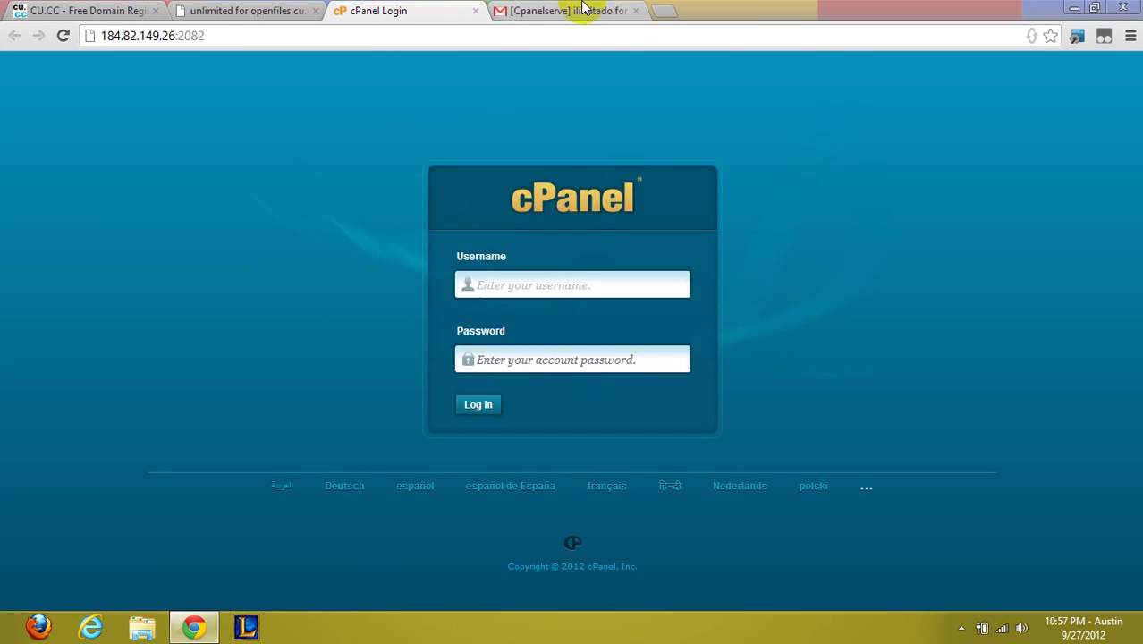
left_click(582, 11)
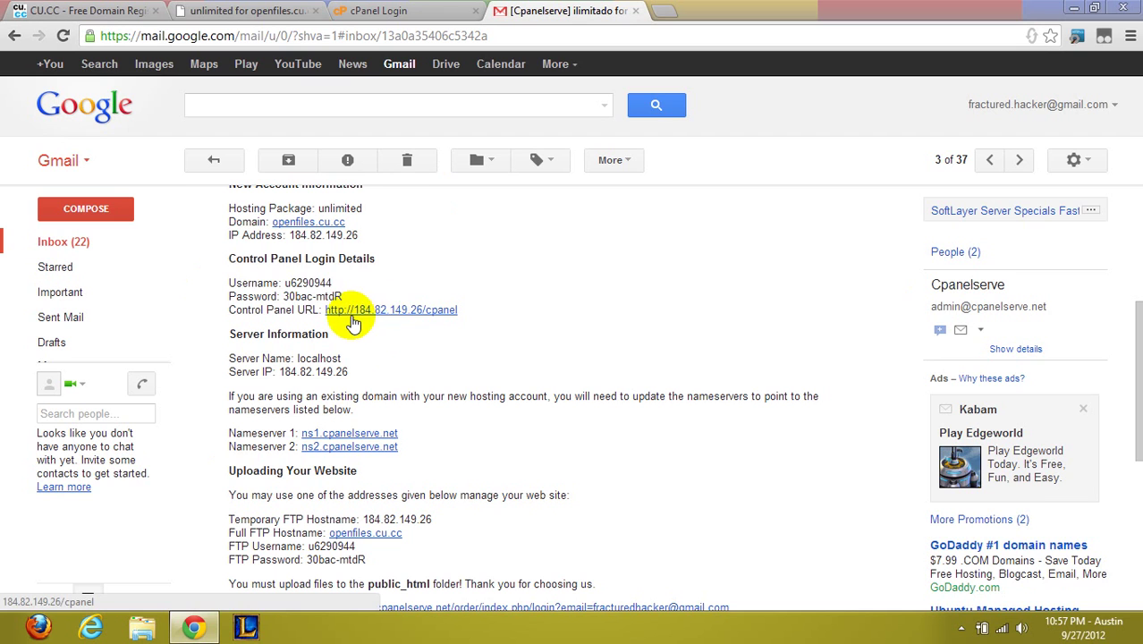
left_click_drag(332, 283, 283, 282)
key("ctrl+c")
left_click(385, 11)
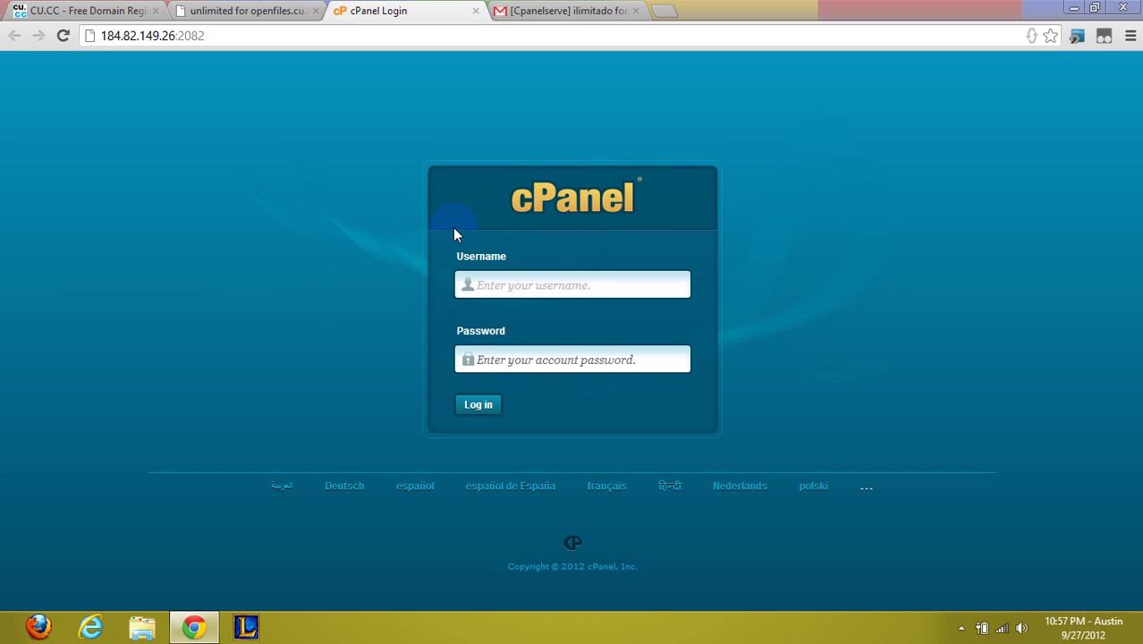
key("ctrl+v")
key("Tab")
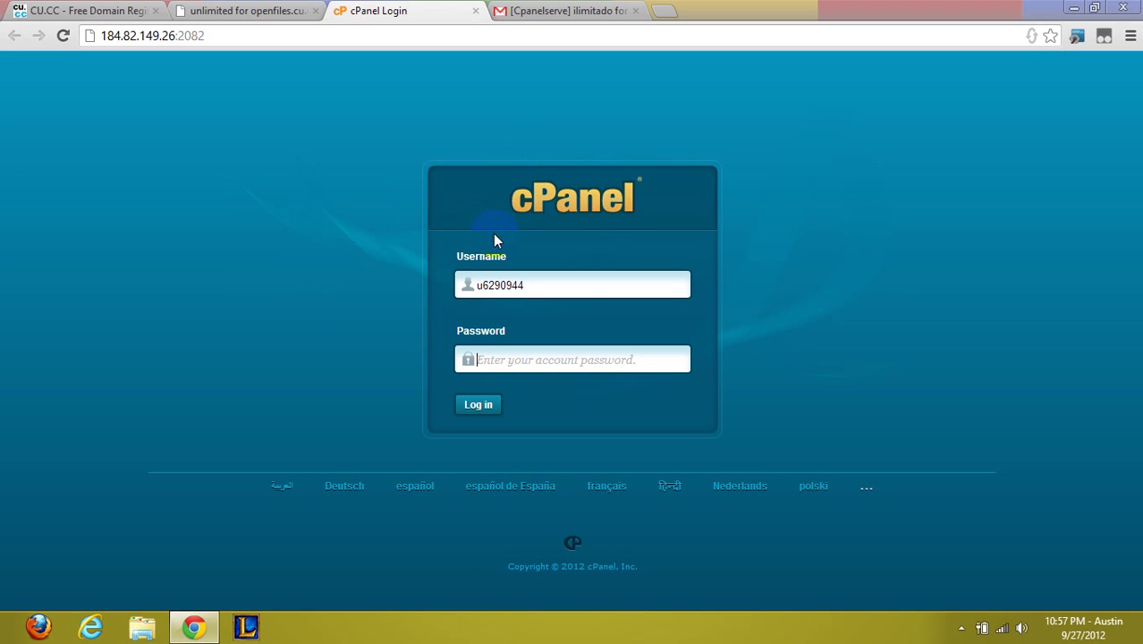
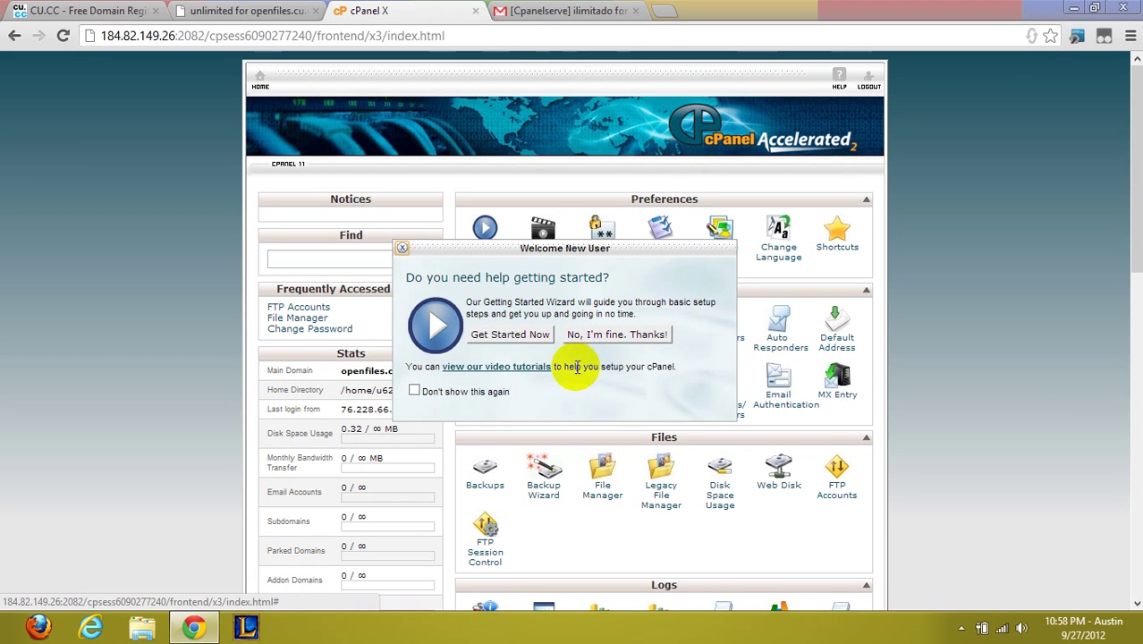
Decline the Welcome New User tour with 'No, I'm fine. Thanks!' and look over the cPanel X home page
left_click(584, 334)
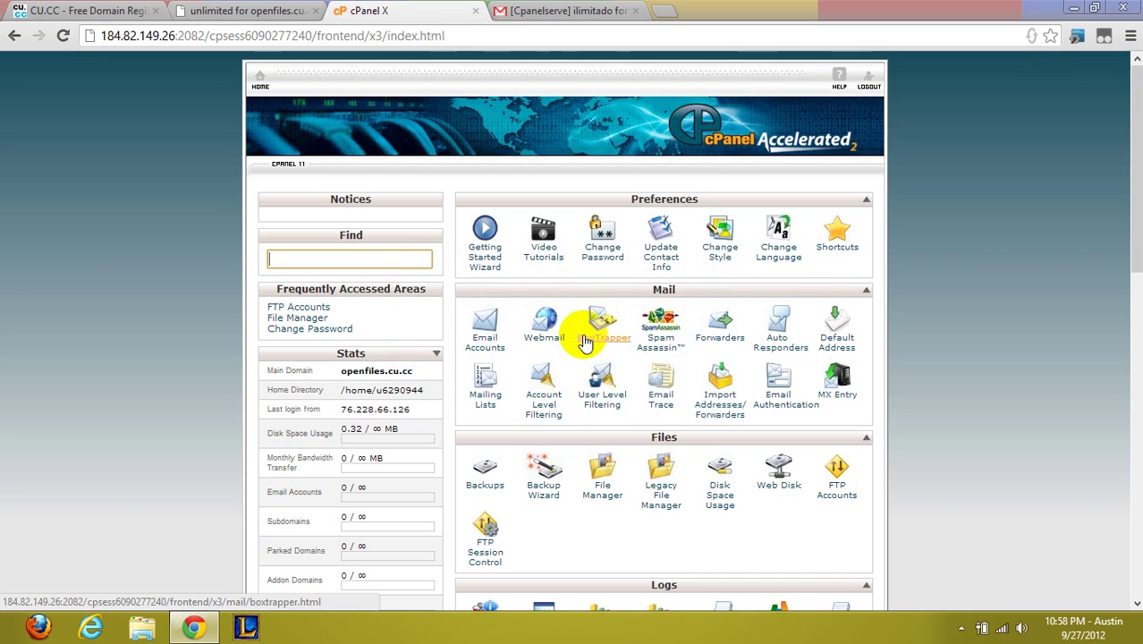
scroll(584, 340, "down", 7)
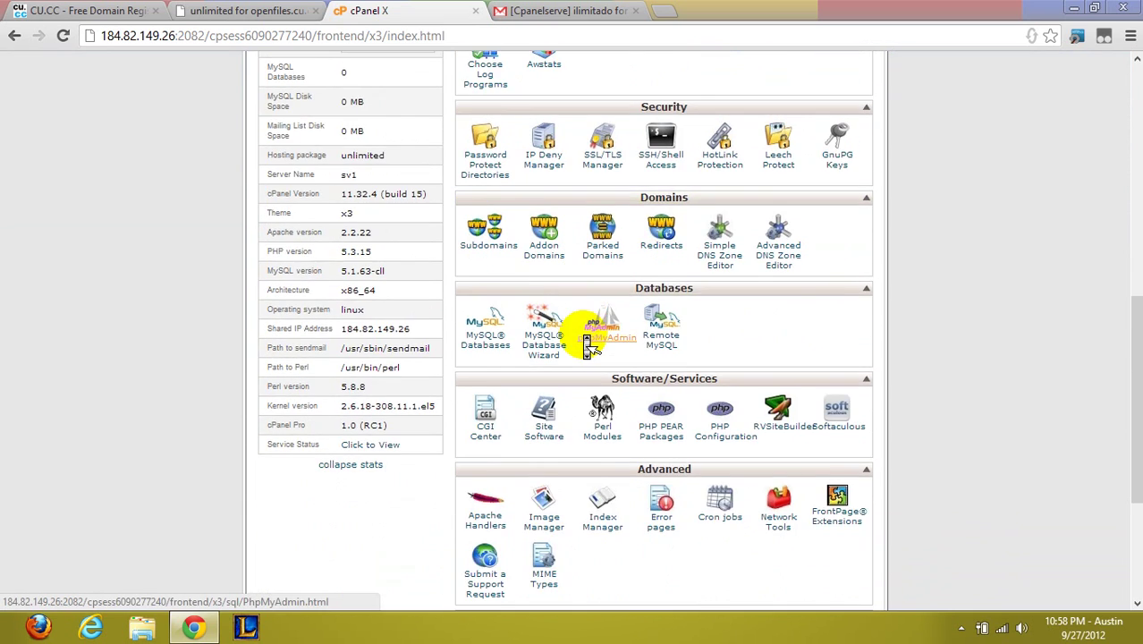
scroll(589, 342, "up", 5)
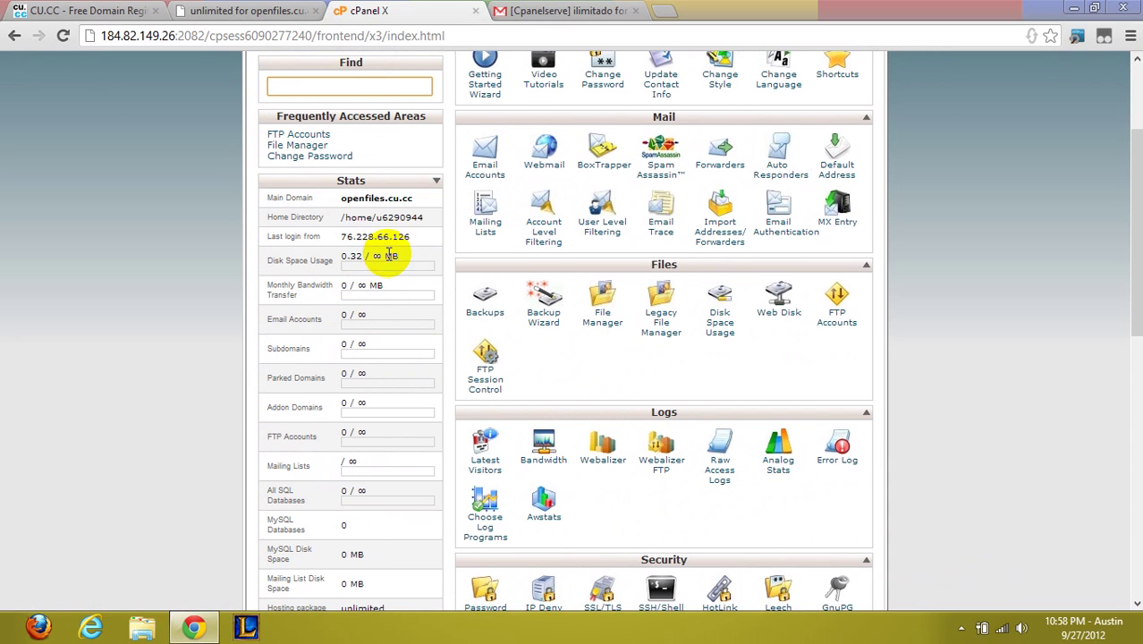
middle_click(382, 308)
left_click(374, 291)
scroll(366, 315, "down", 3)
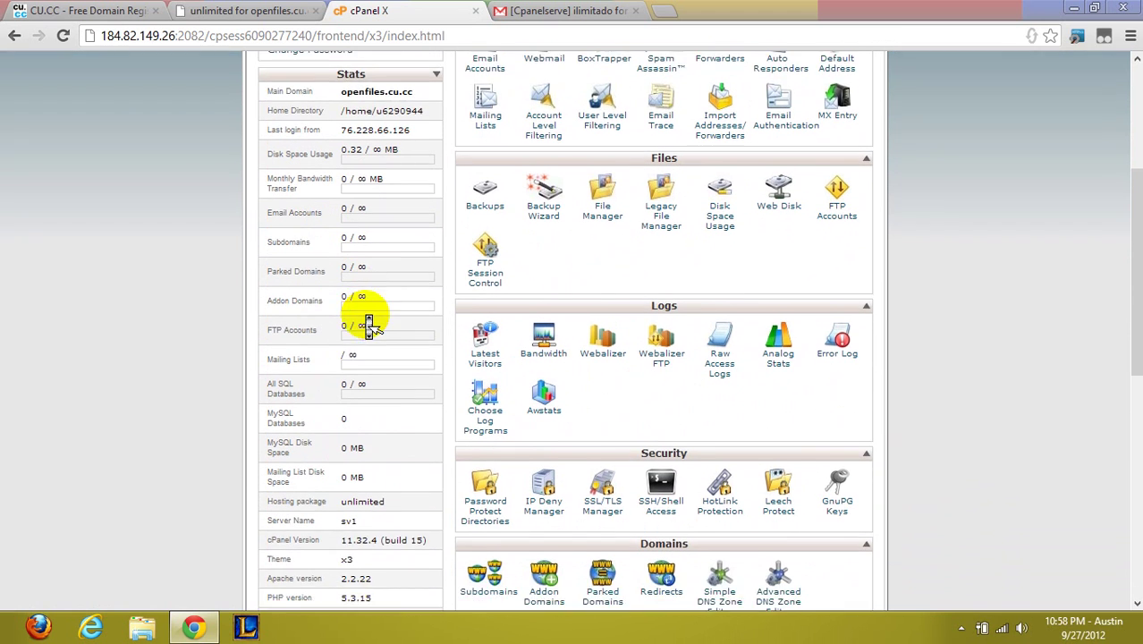
scroll(340, 315, "down", 1)
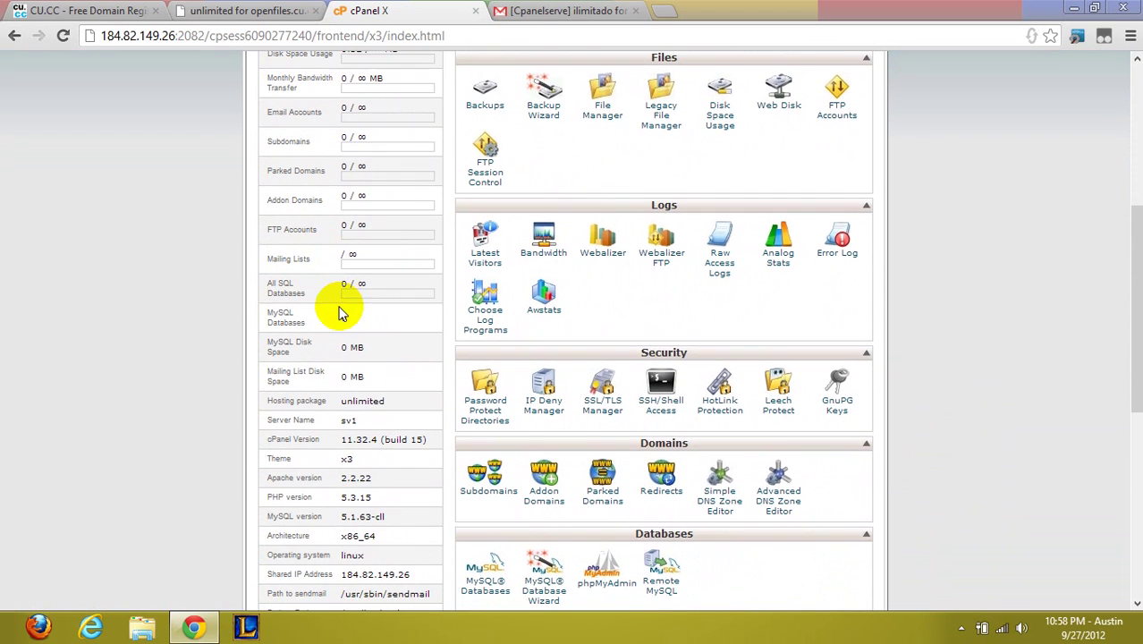
middle_click(367, 248)
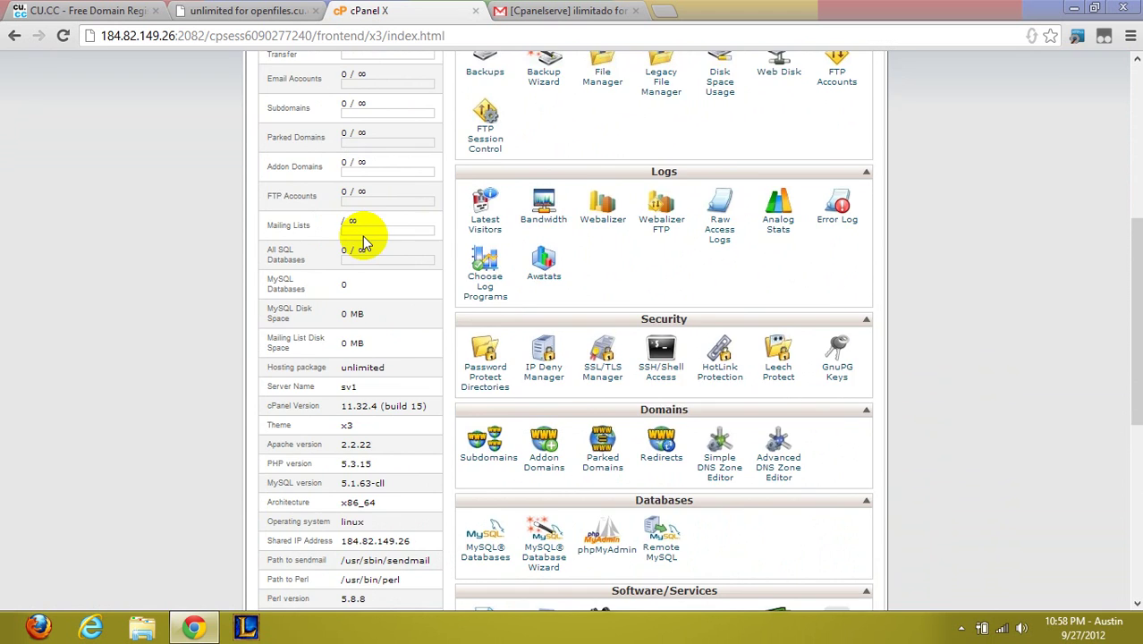
left_click(365, 236)
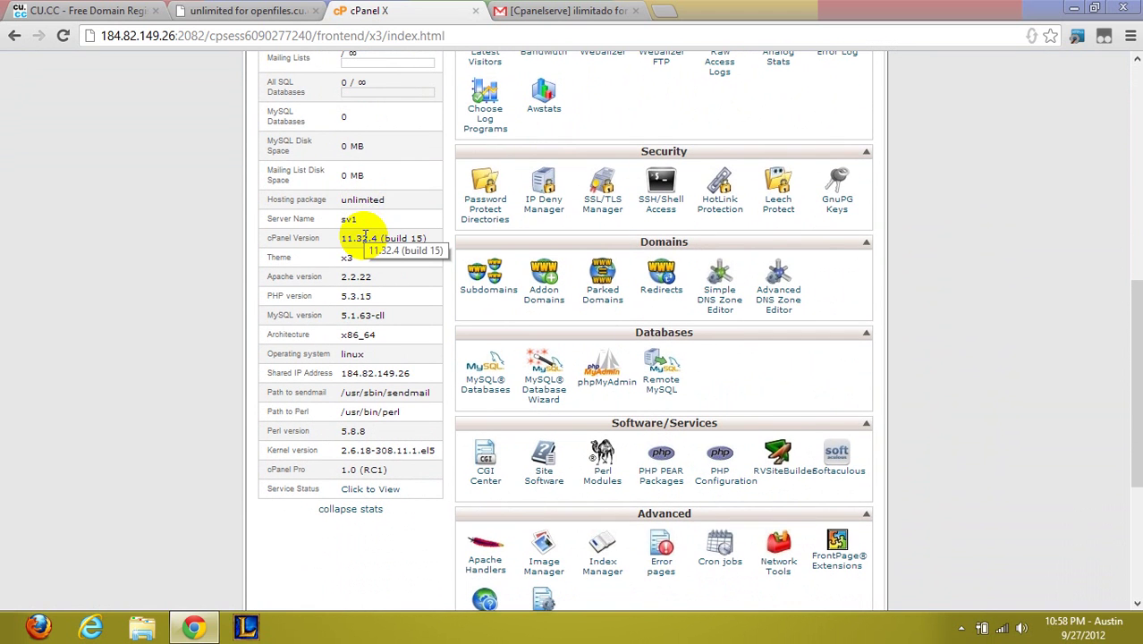
scroll(365, 236, "up", 7)
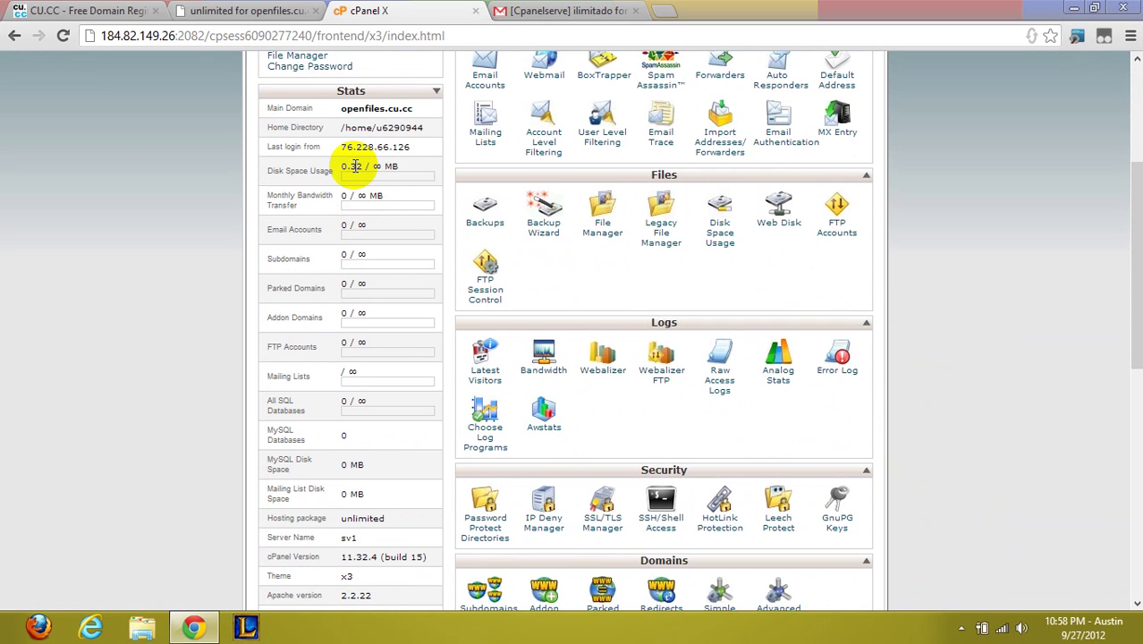
Open File Manager and delete the 'files' folder from public_html
left_click(606, 217)
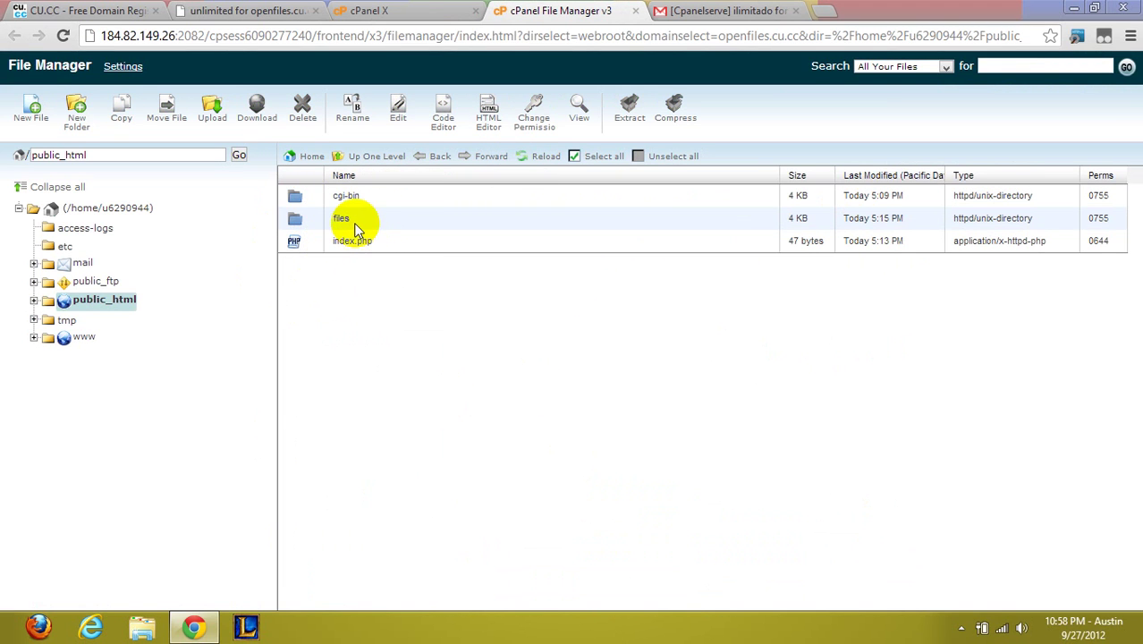
left_click(354, 222)
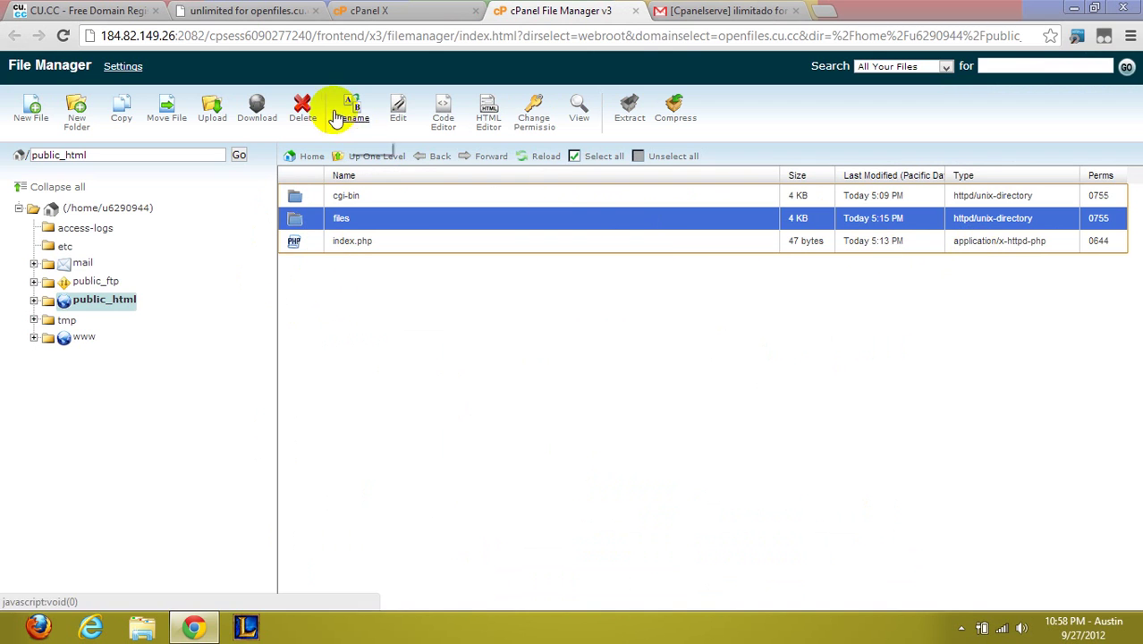
left_click(304, 105)
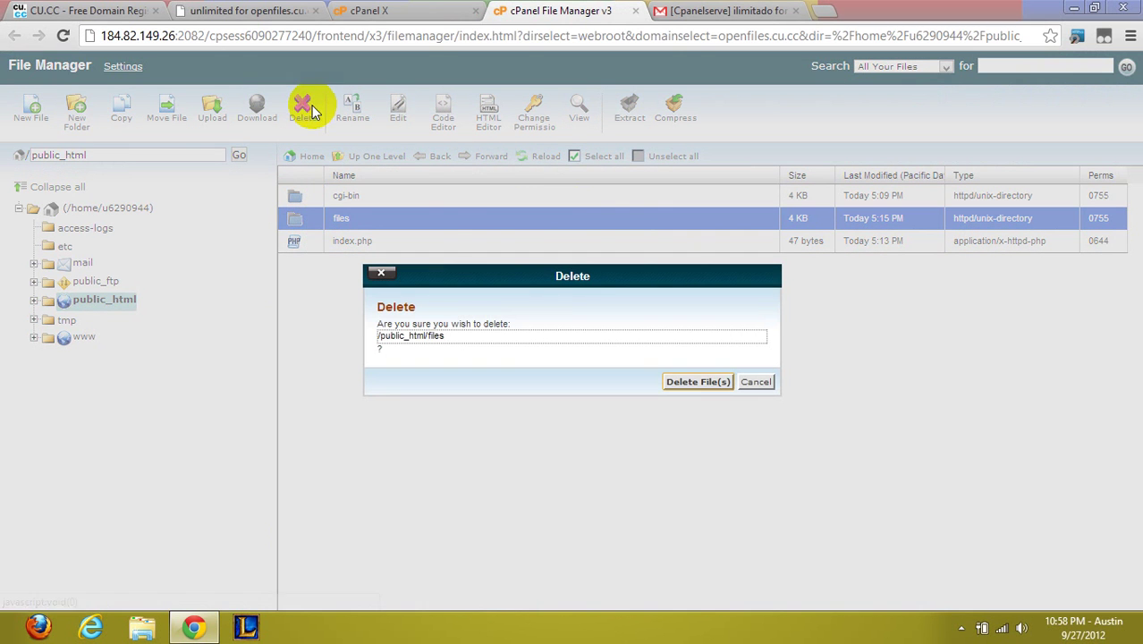
left_click(714, 384)
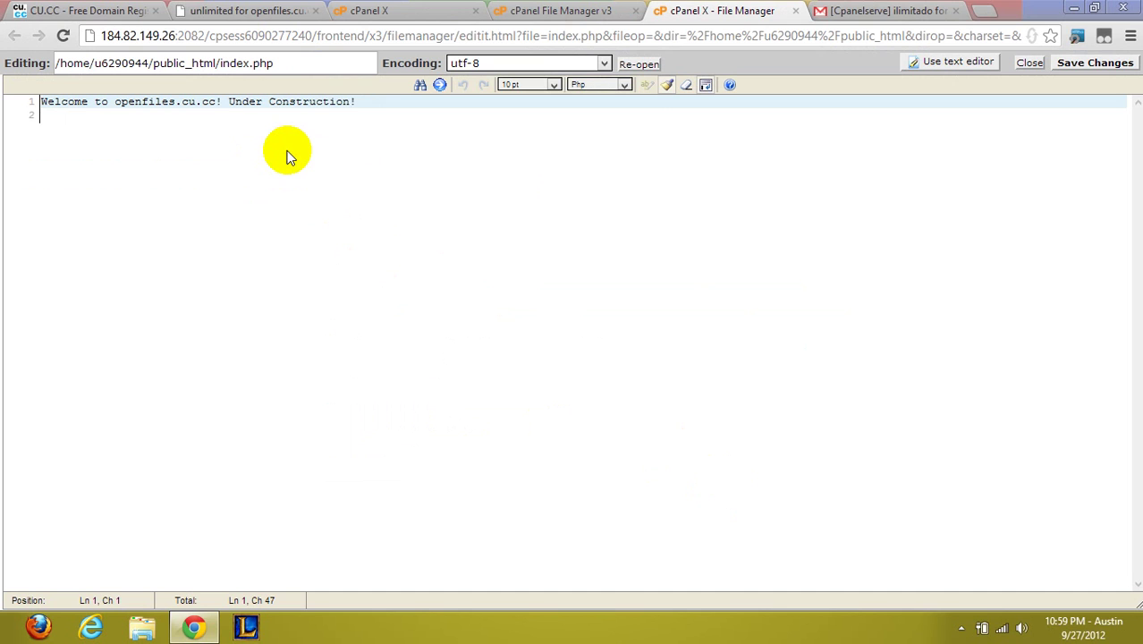
Inspect index.php's line 'Welcome to openfiles.cu.cc! Under Construction!' in the code editor
left_click(355, 102)
key("shift+Home")
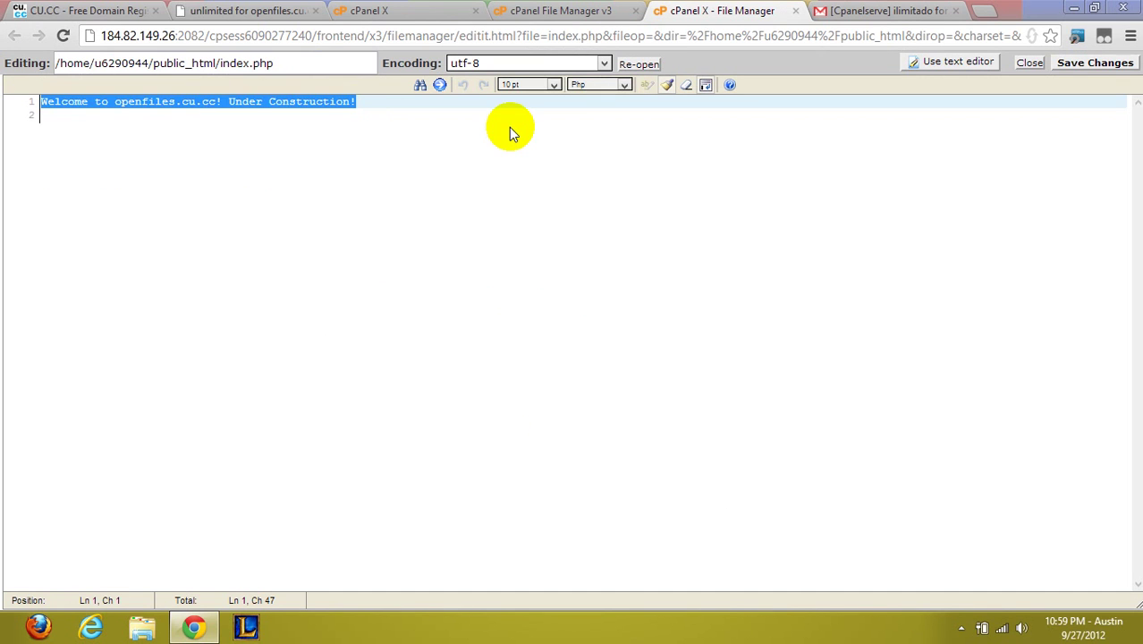
key("End")
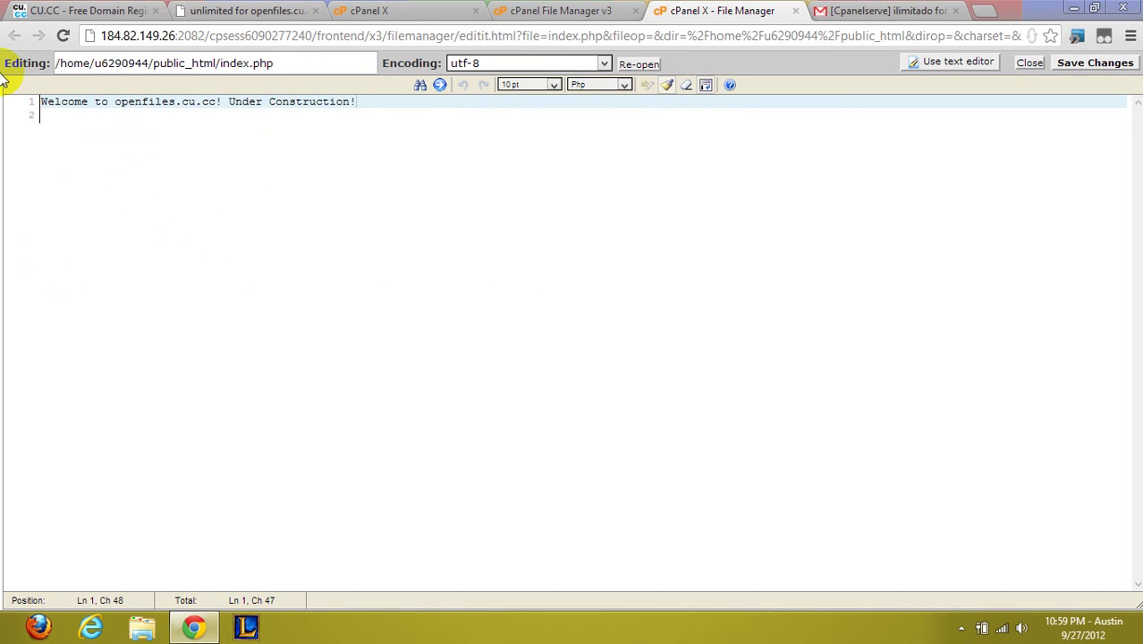
left_click(550, 8)
left_click(664, 8)
left_click(547, 8)
left_click(682, 10)
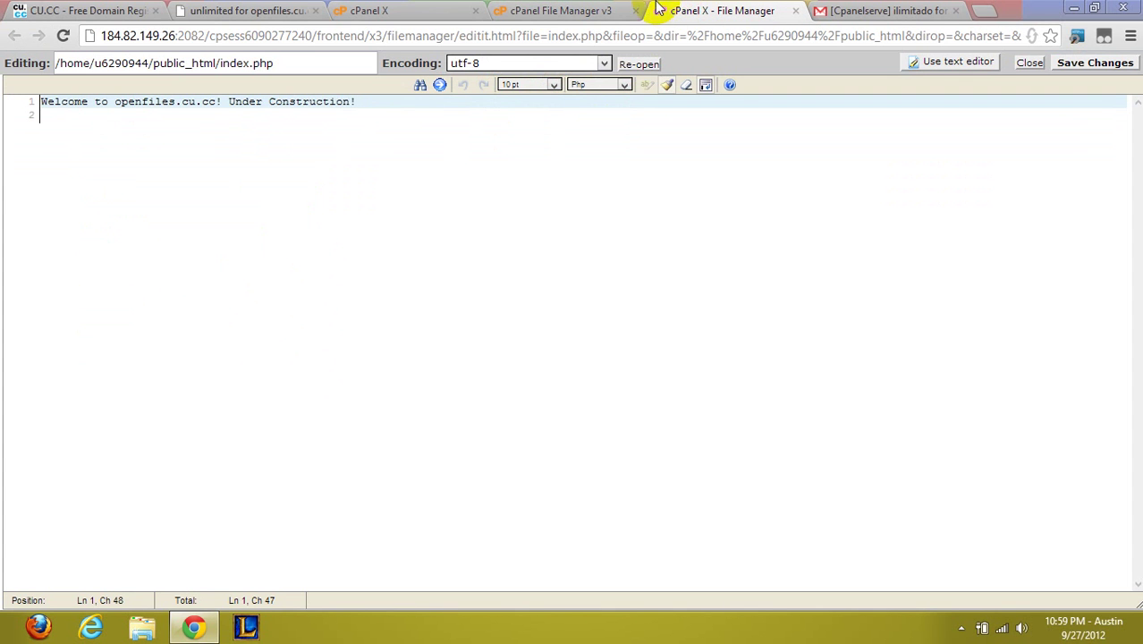
Read the FTP upload details in the hosting account's Gmail message, then return to cPanel home
left_click(886, 10)
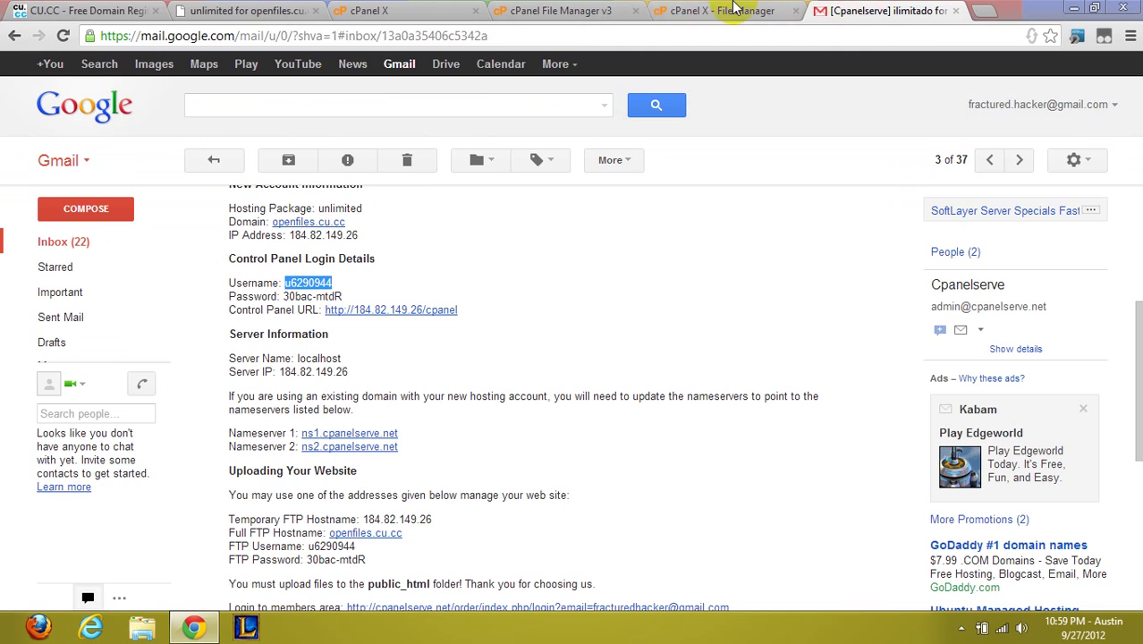
left_click(729, 10)
left_click(609, 10)
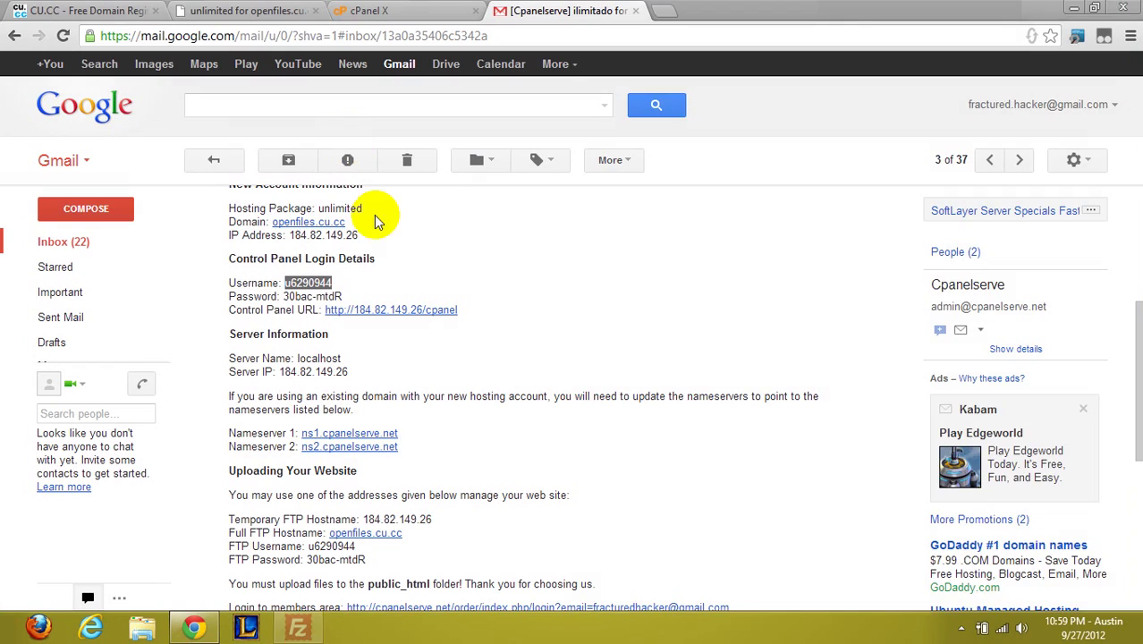
left_click(593, 35)
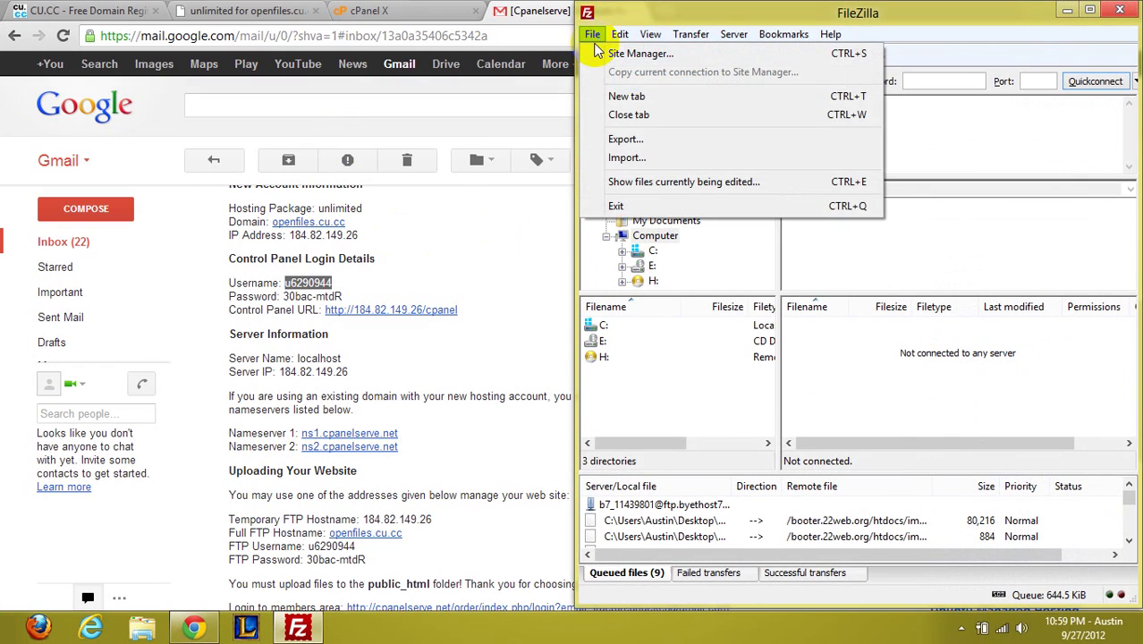
left_click(487, 12)
left_click(367, 11)
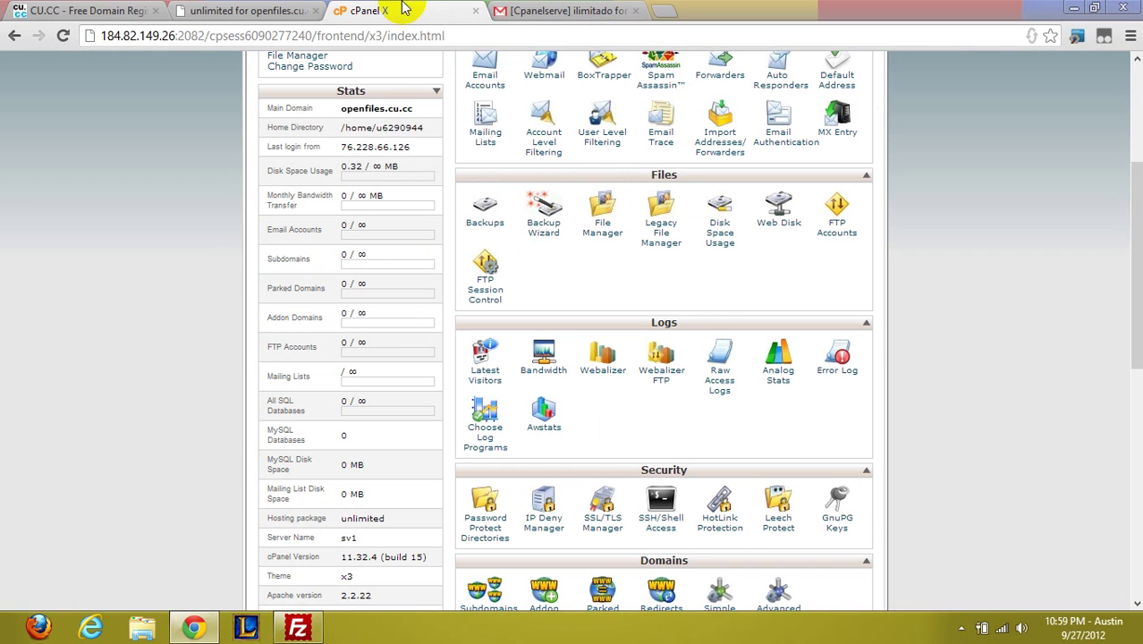
Open FTP Accounts, discard a trial 'admin' login entry, and scroll to the Special FTP Accounts table
left_click(823, 221)
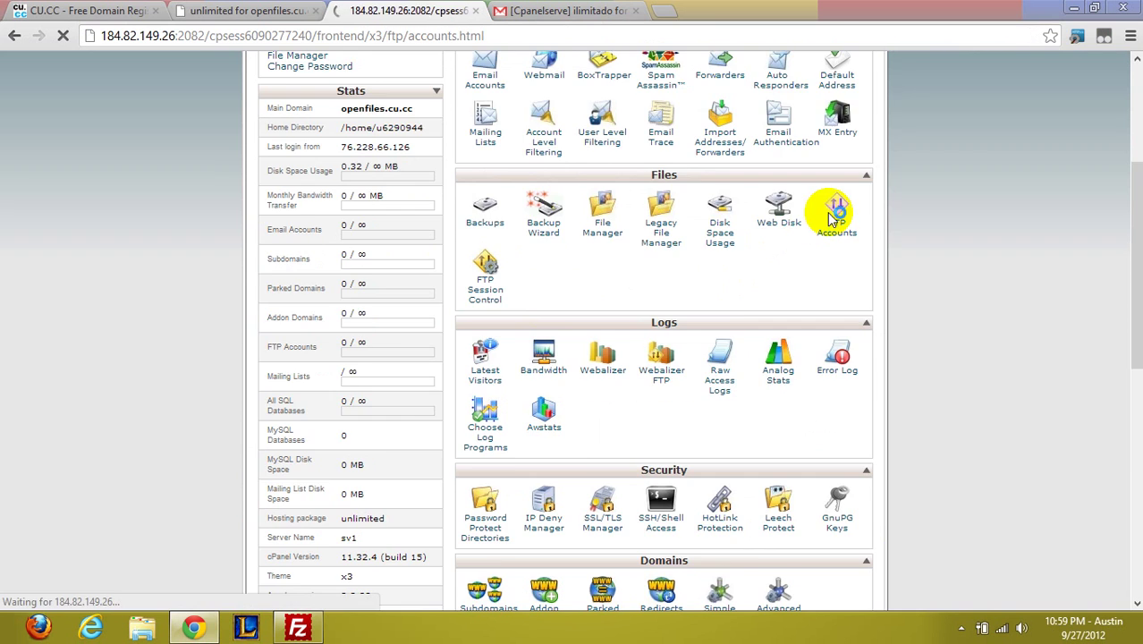
scroll(513, 255, "down", 3)
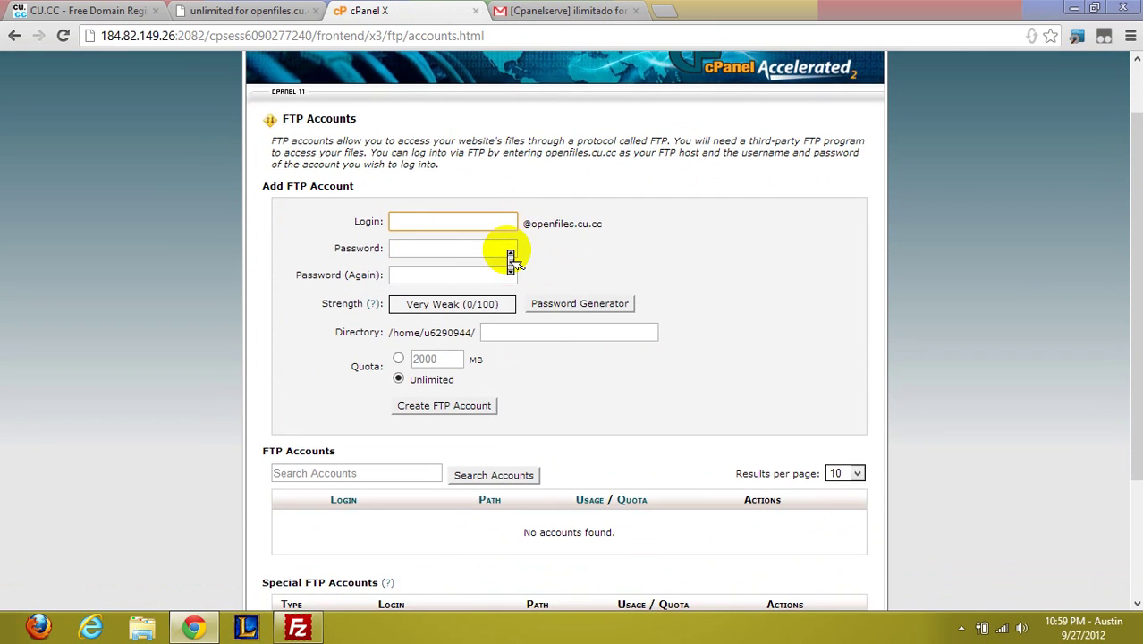
scroll(626, 260, "up", 3)
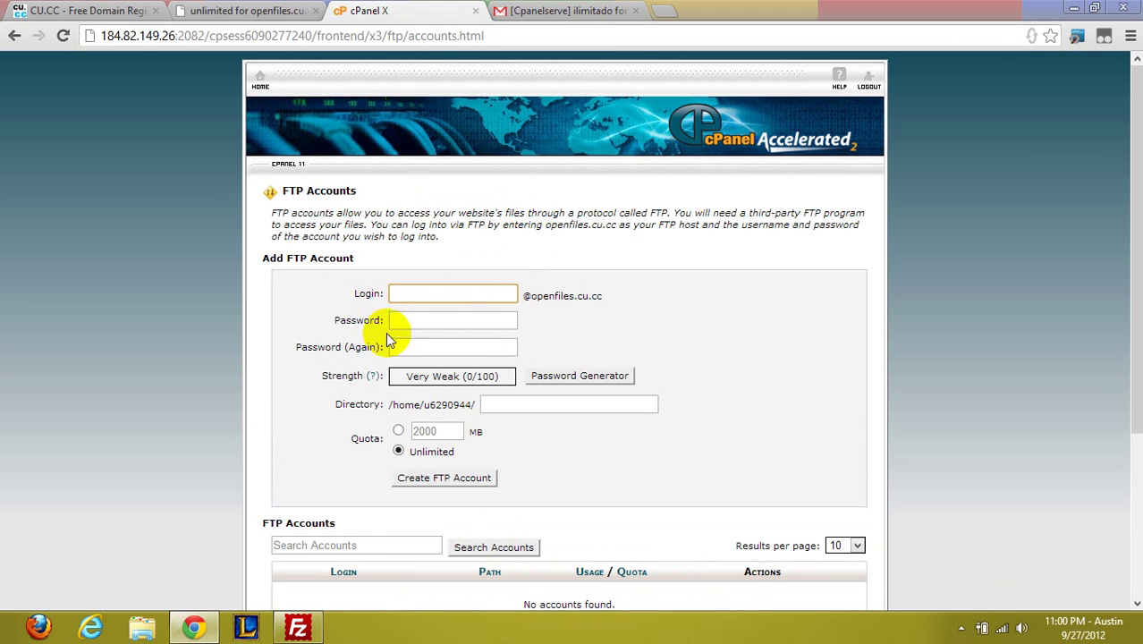
type("admin")
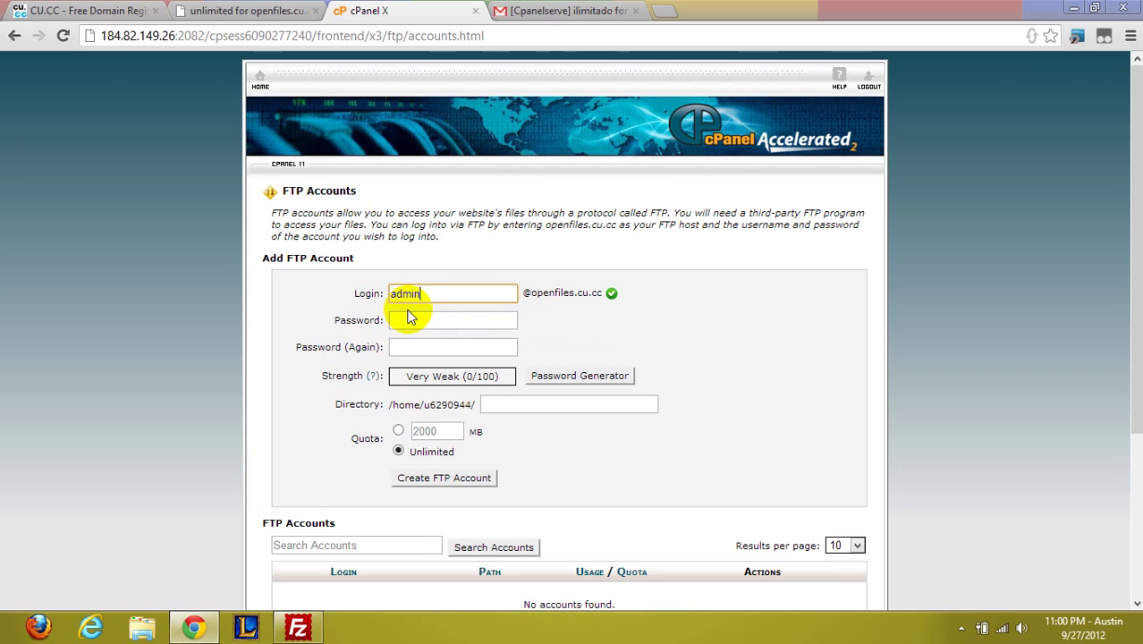
left_click(414, 319)
left_click(445, 296)
type("-fh")
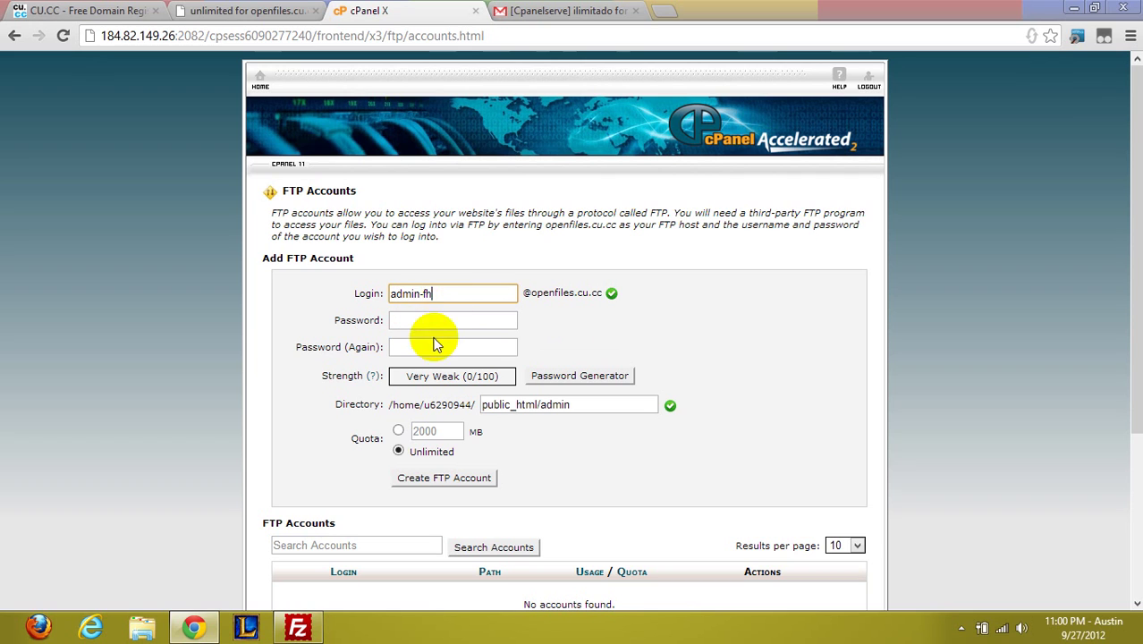
key("BackSpace")
key("BackSpace")
key("BackSpace")
key("BackSpace")
left_click(439, 349)
key("F5")
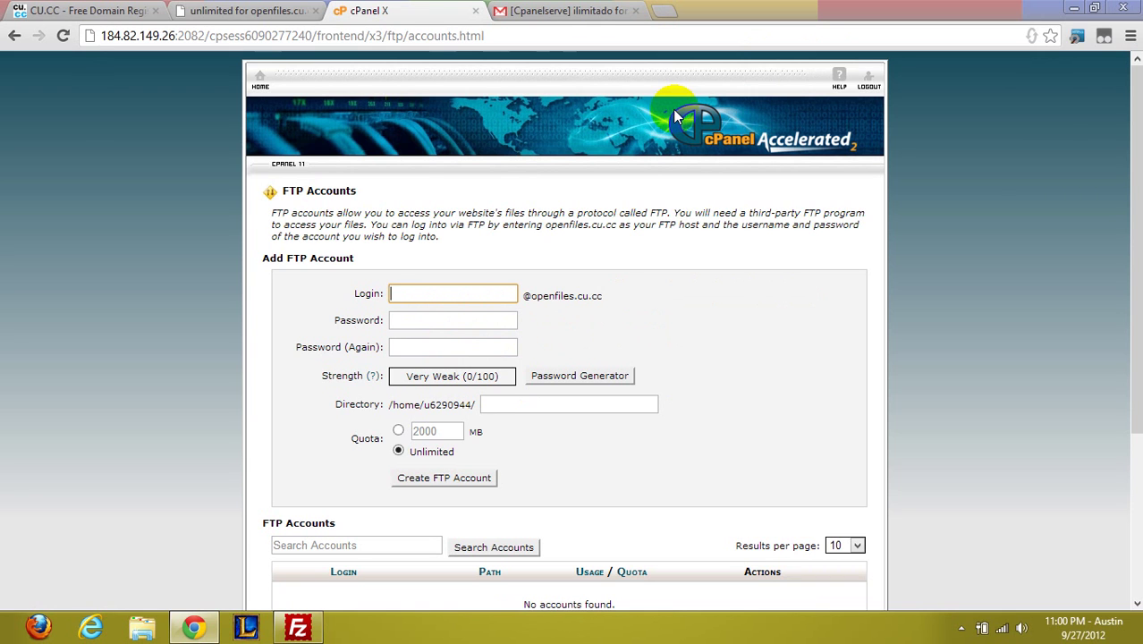
scroll(709, 390, "down", 3)
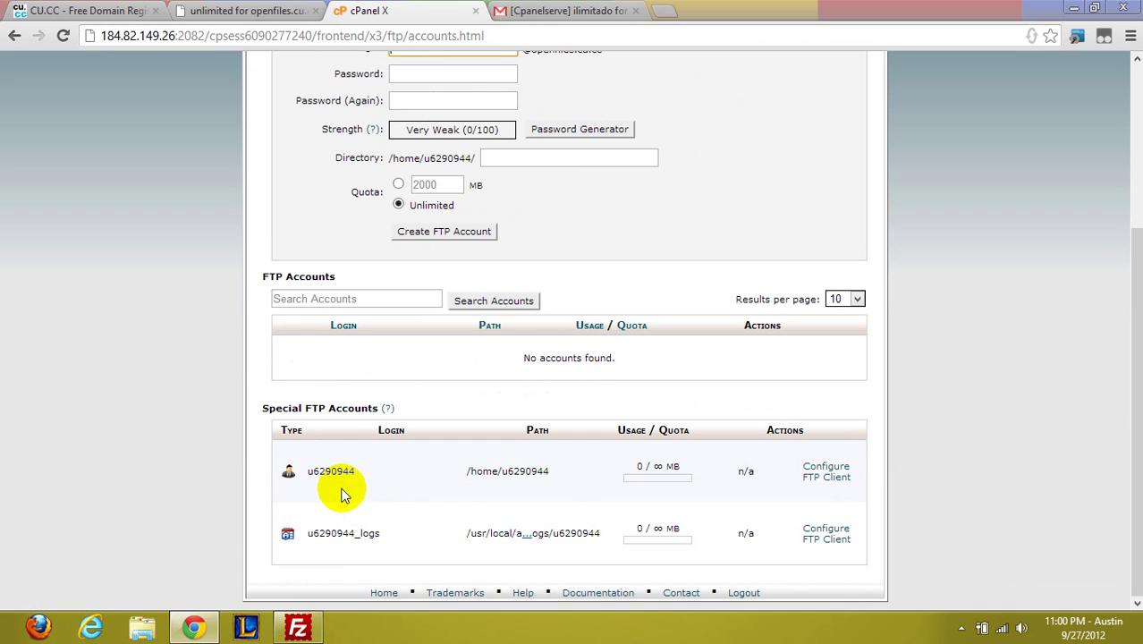
left_click(249, 10)
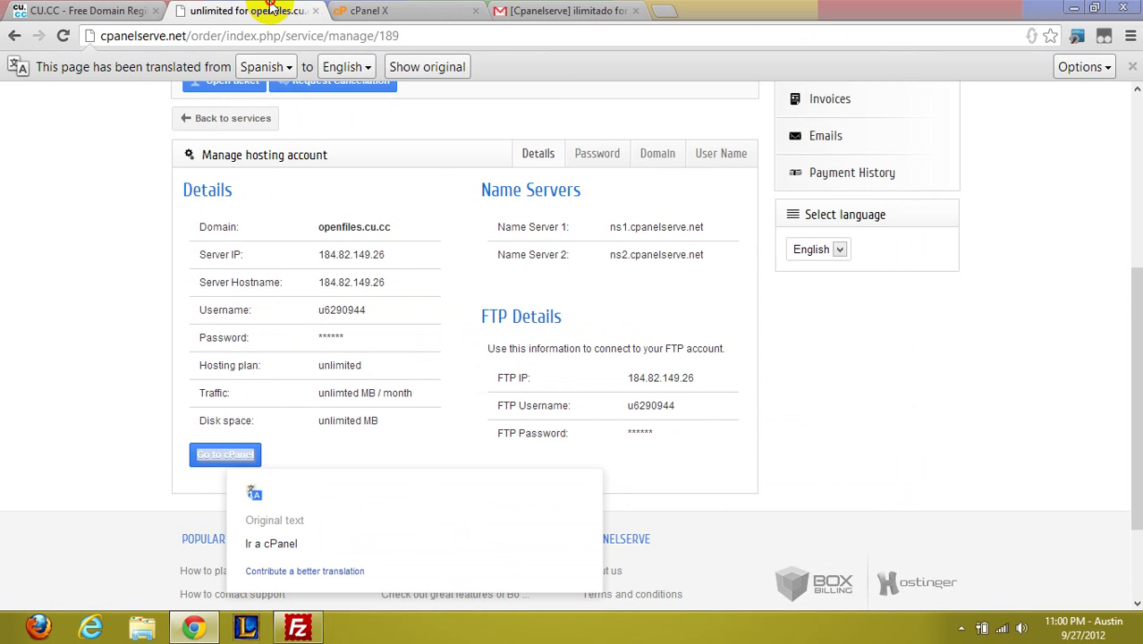
left_click(713, 154)
left_click(588, 184)
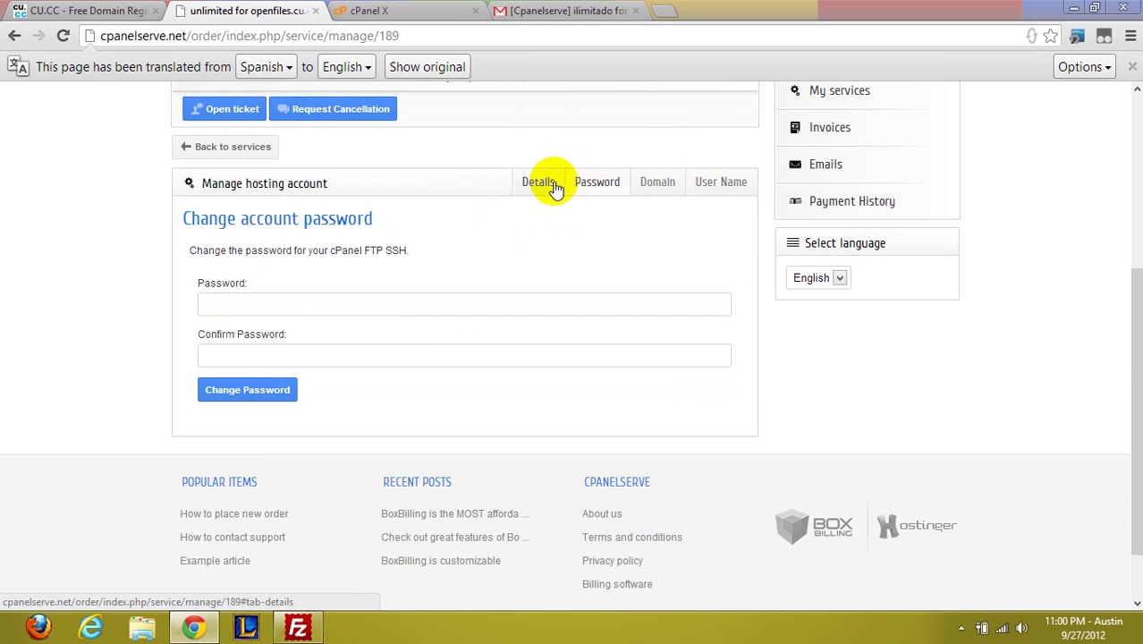
left_click(539, 184)
left_click(401, 9)
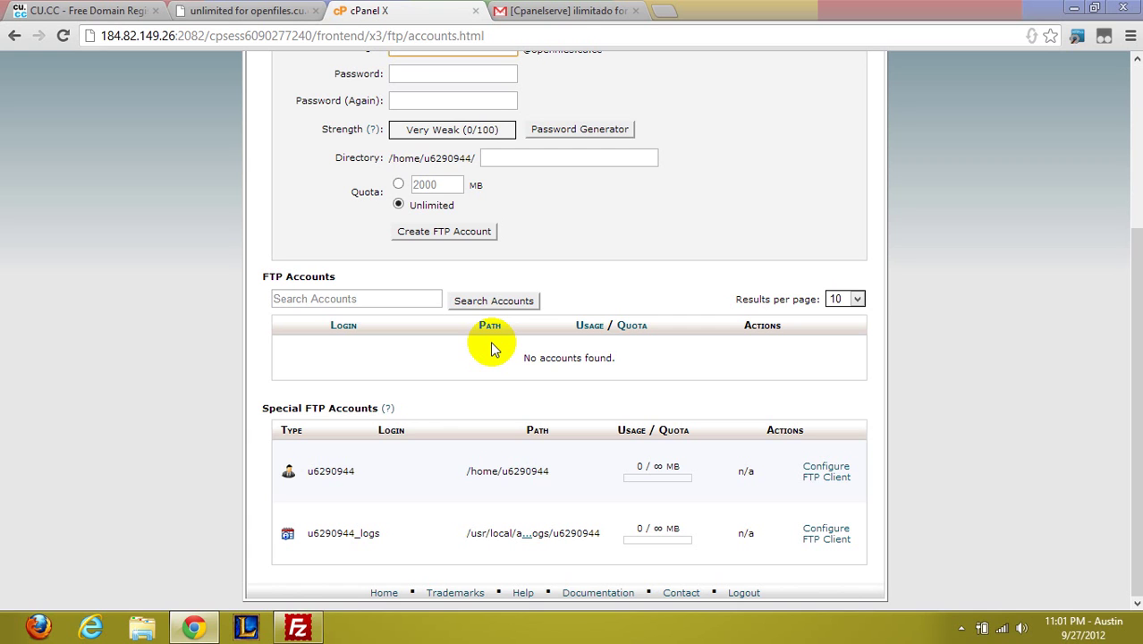
Download the main special account's FileZilla configuration file for ftp.openfiles.cu.cc on port 21
scroll(494, 349, "up", 5)
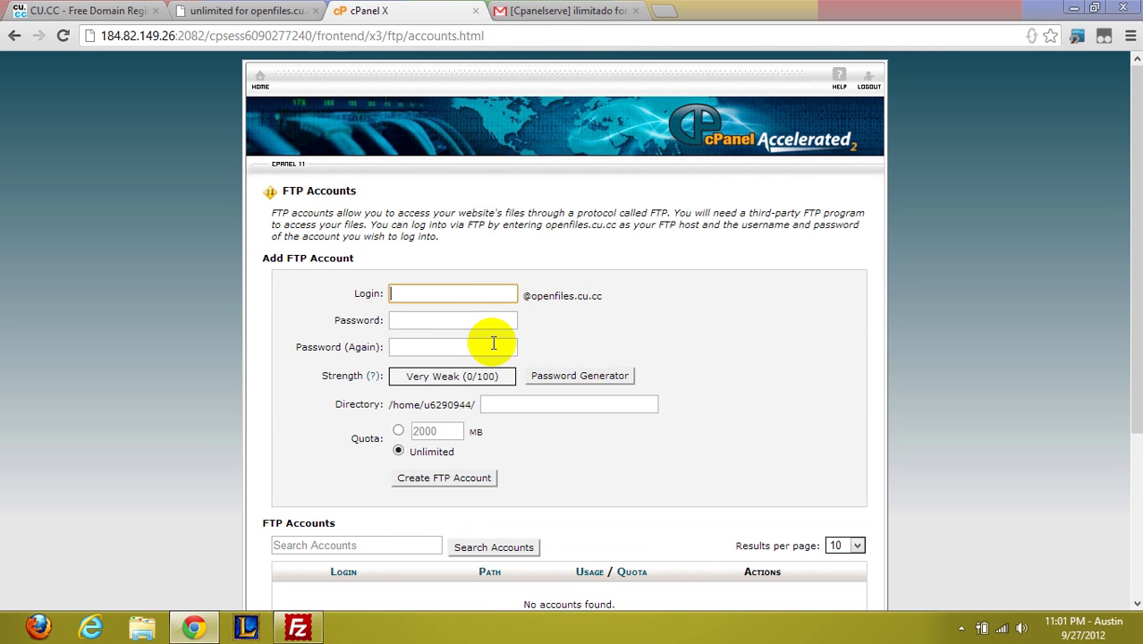
scroll(493, 343, "down", 5)
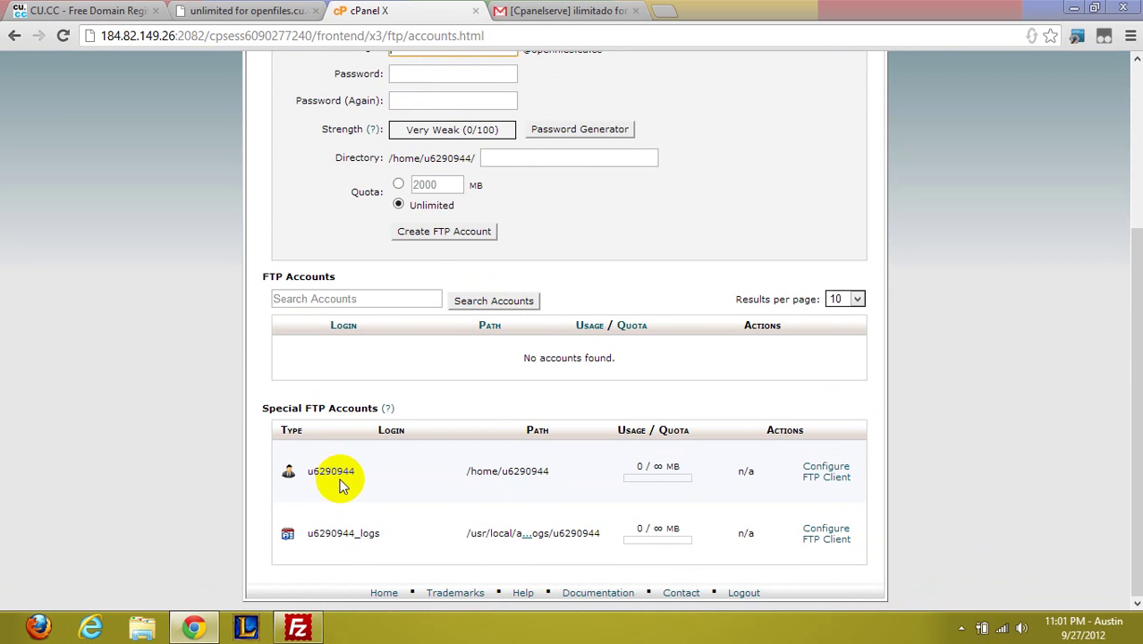
left_click(814, 470)
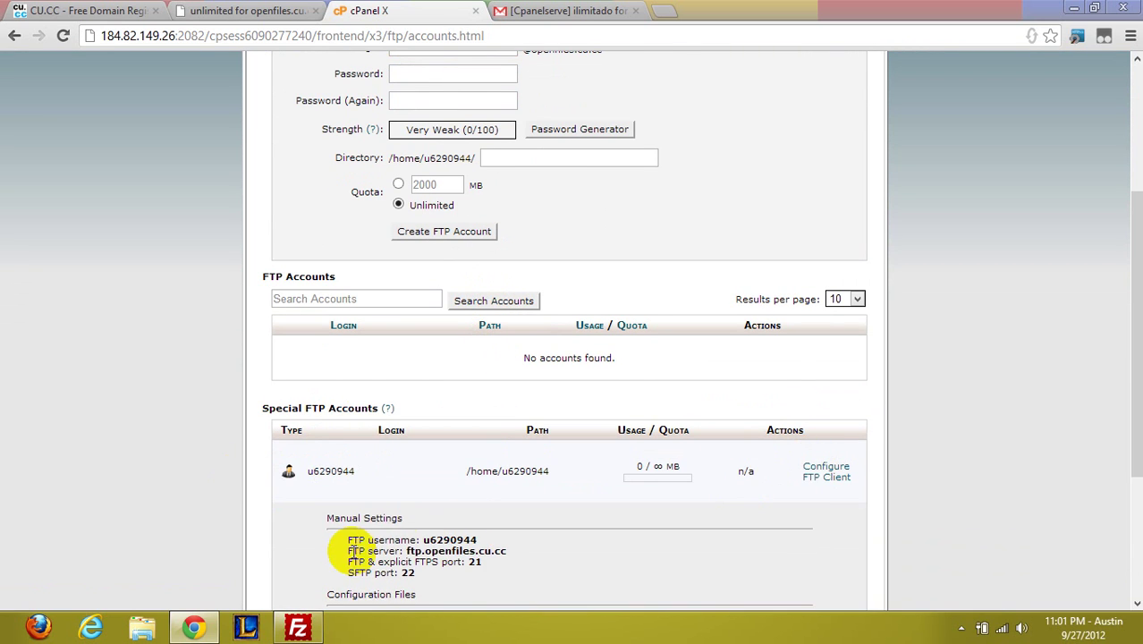
scroll(421, 505, "down", 5)
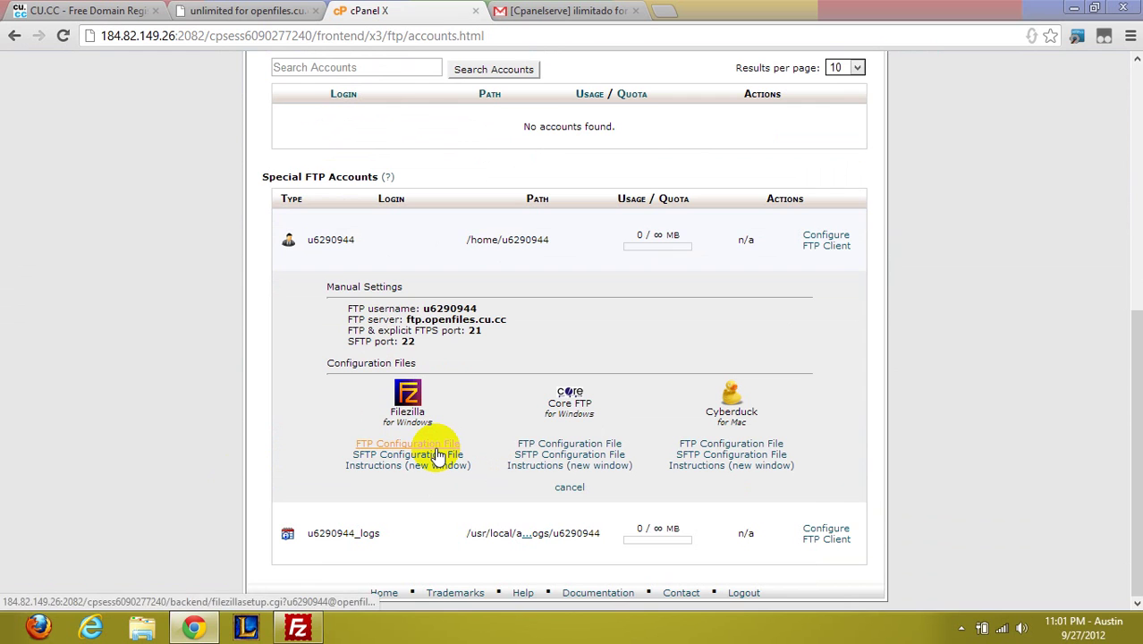
left_click(436, 445)
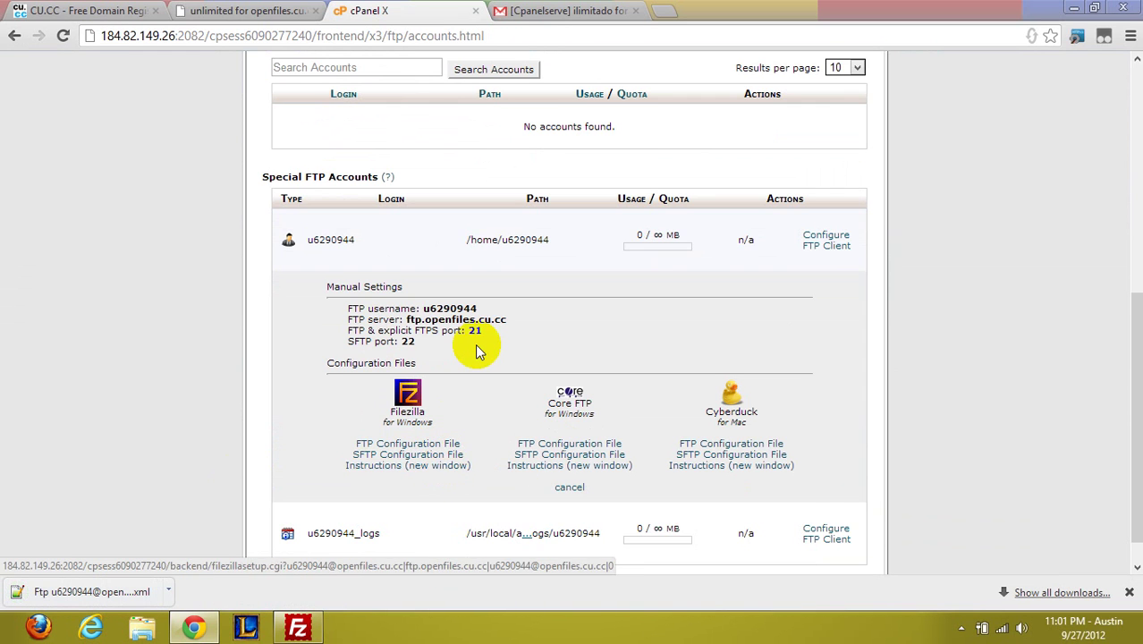
Import the downloaded FTP configuration XML into FileZilla's Site Manager and acknowledge the success message
left_click(298, 626)
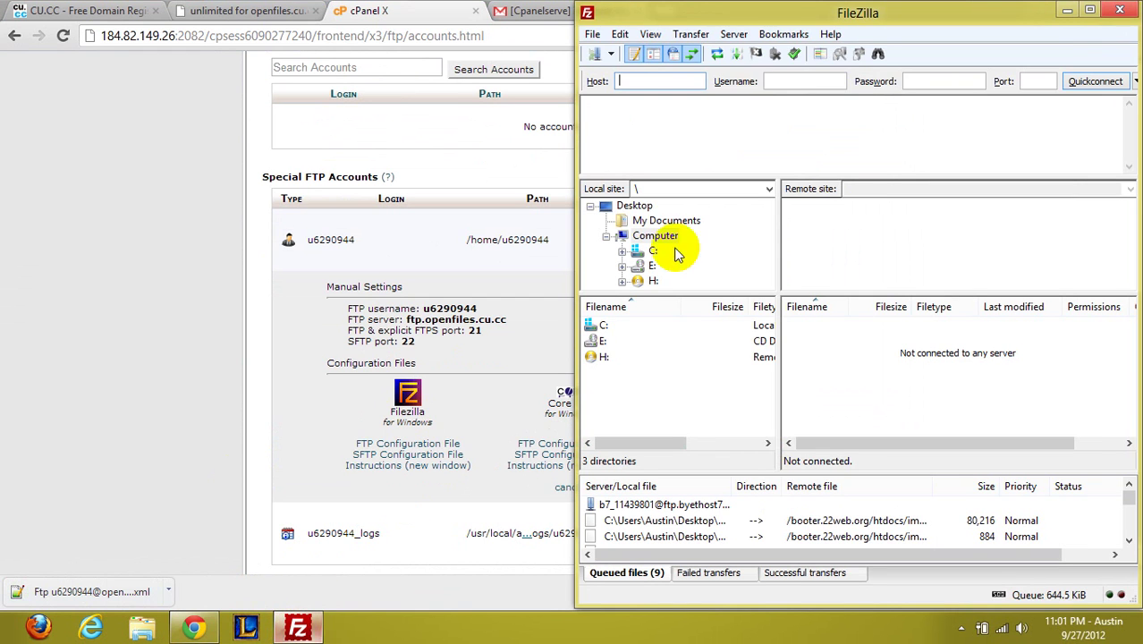
left_click(590, 34)
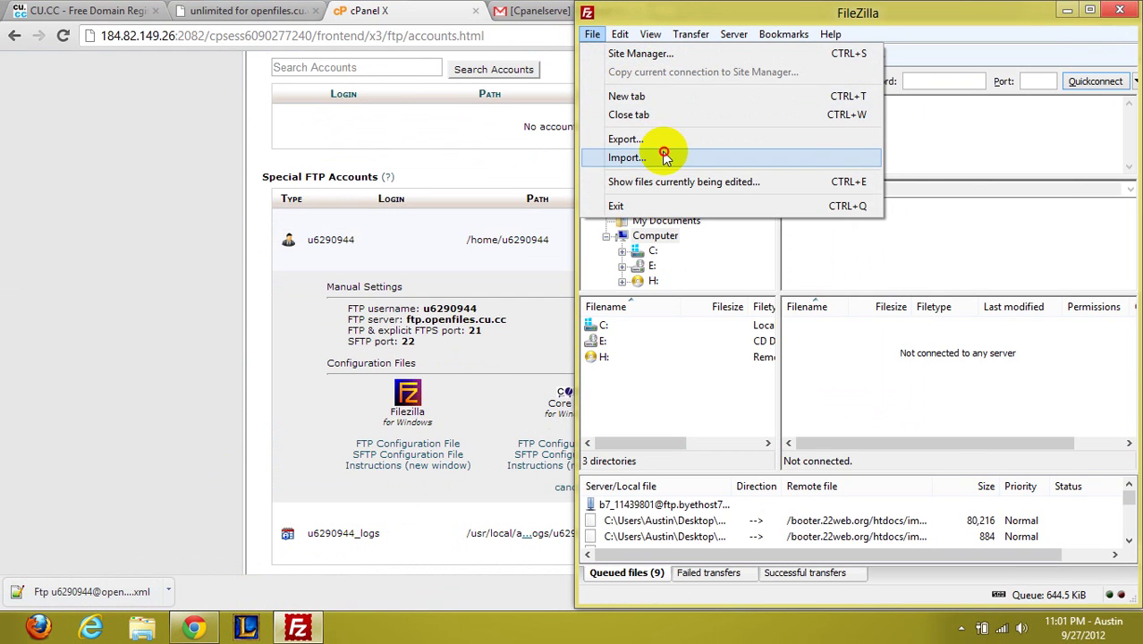
left_click(665, 157)
scroll(939, 404, "down", 5)
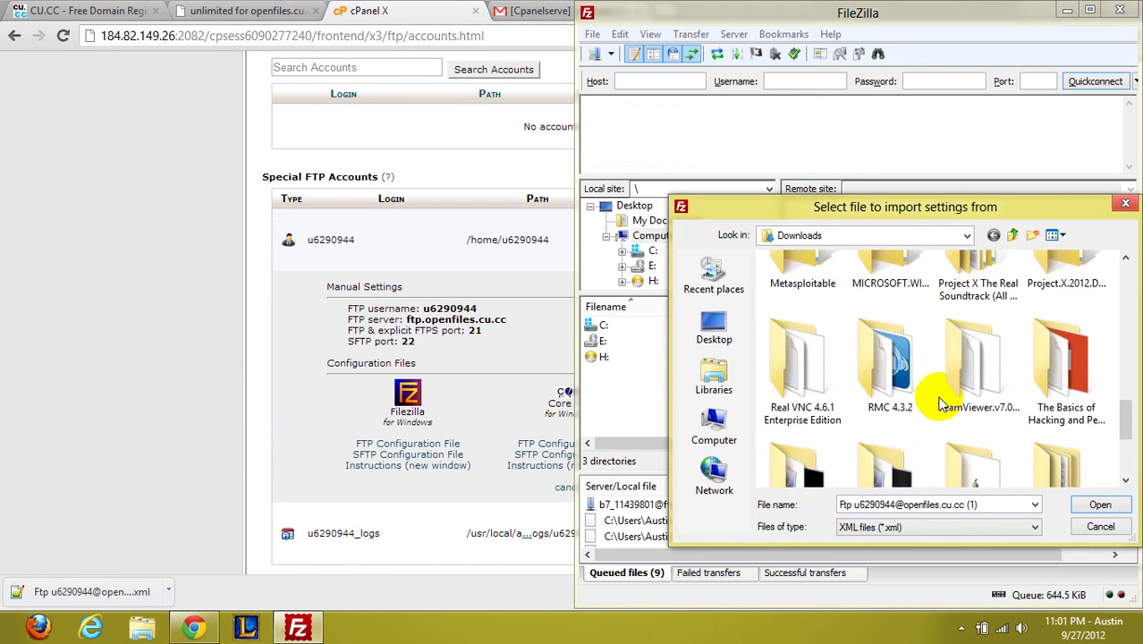
scroll(942, 403, "down", 3)
double_click(1063, 398)
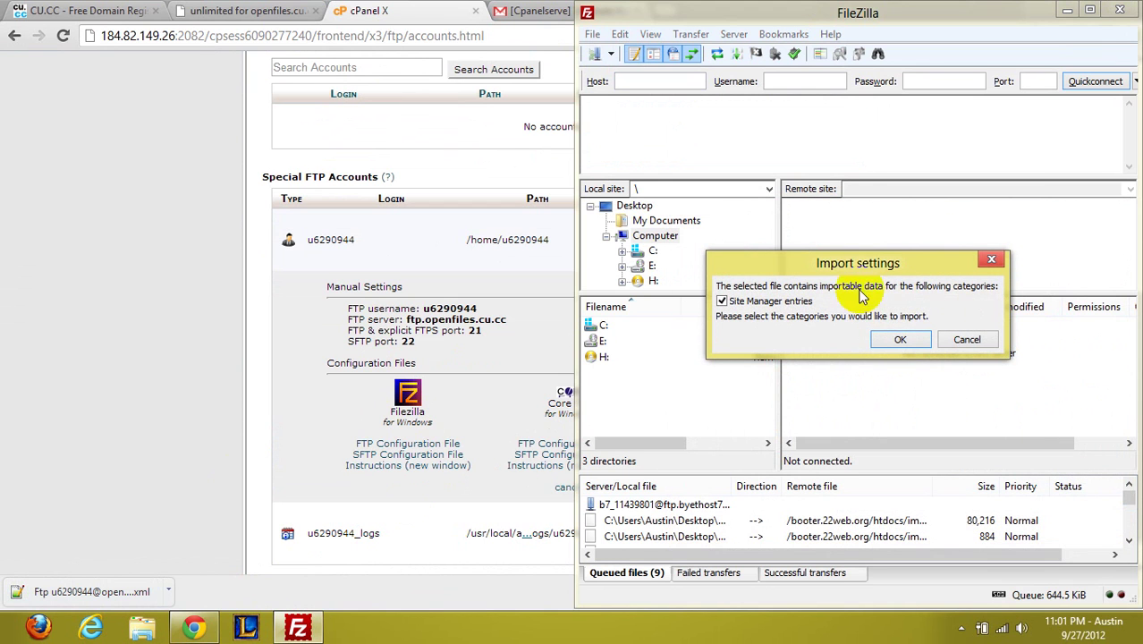
left_click(899, 340)
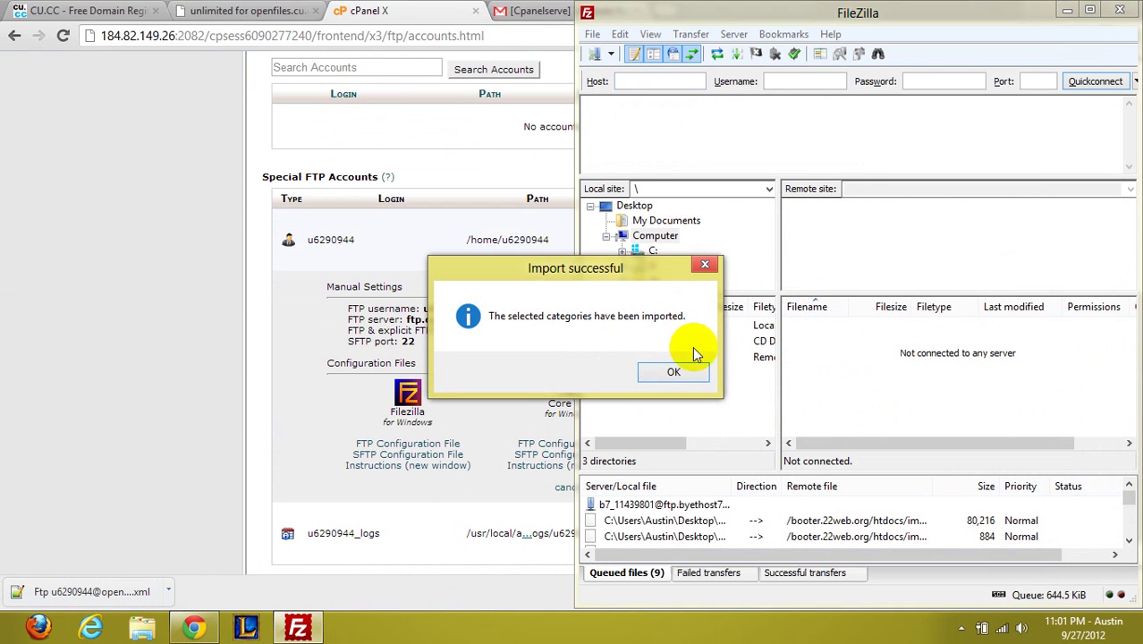
left_click(653, 367)
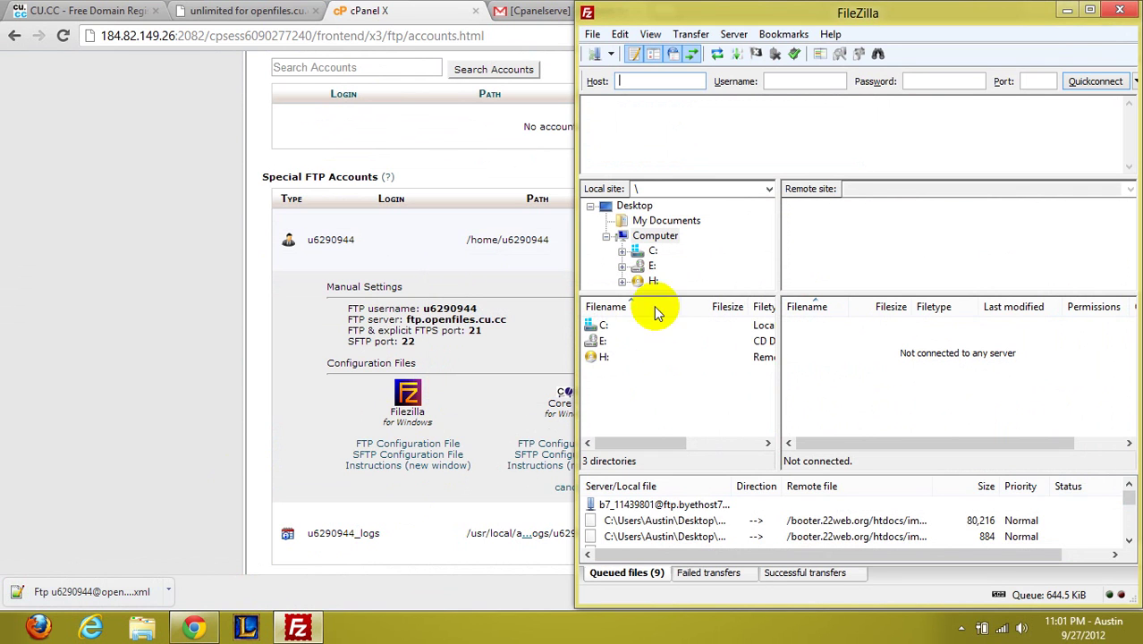
Check the saved ftp.openfiles.cu.cc site's host and user, then connect by entering the account password
left_click(593, 34)
left_click(607, 55)
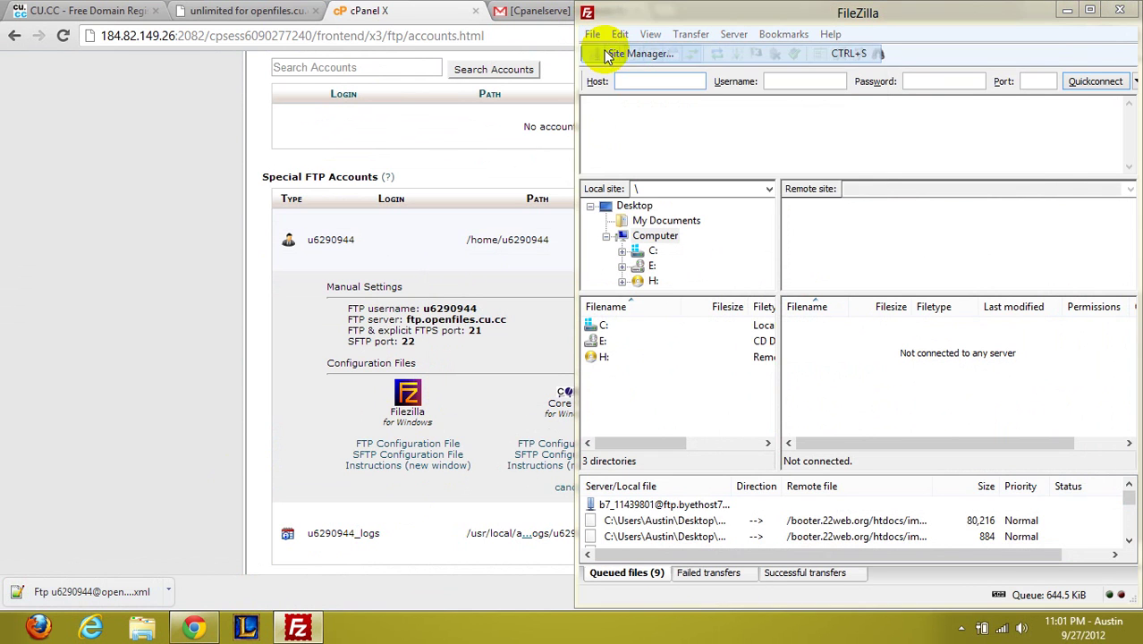
left_click(750, 243)
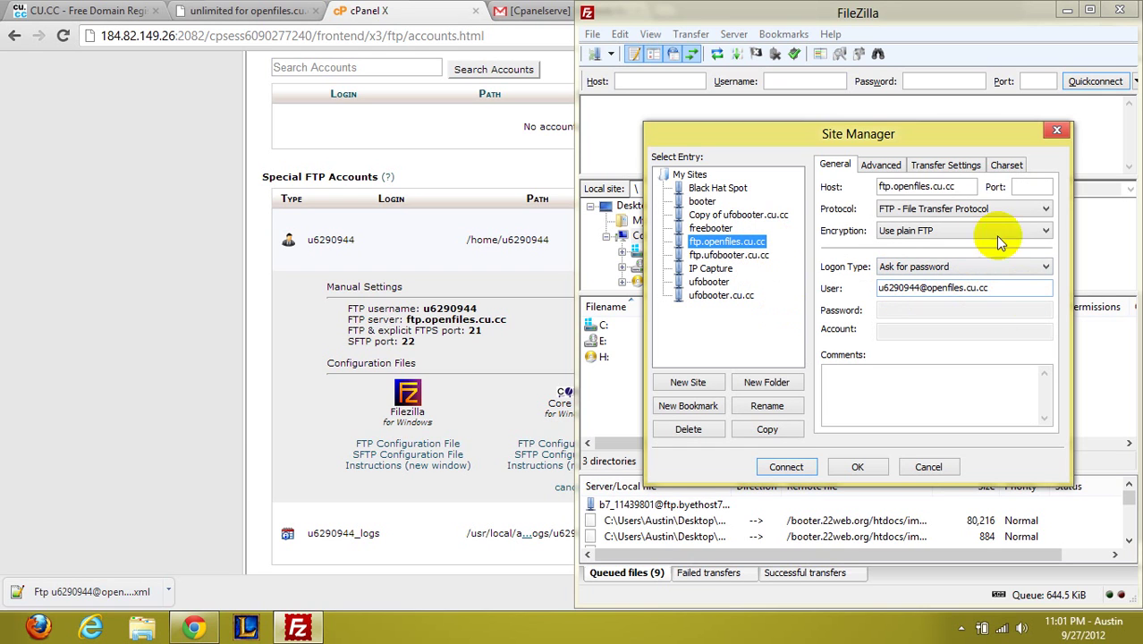
left_click_drag(954, 186, 818, 183)
left_click(965, 186)
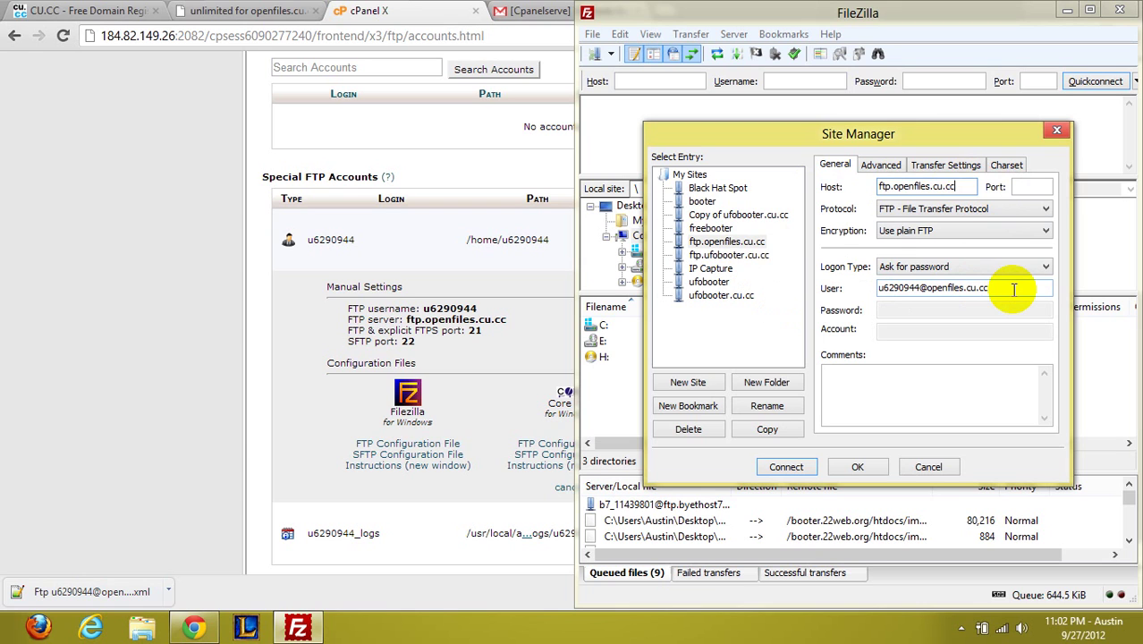
left_click_drag(1013, 289, 850, 288)
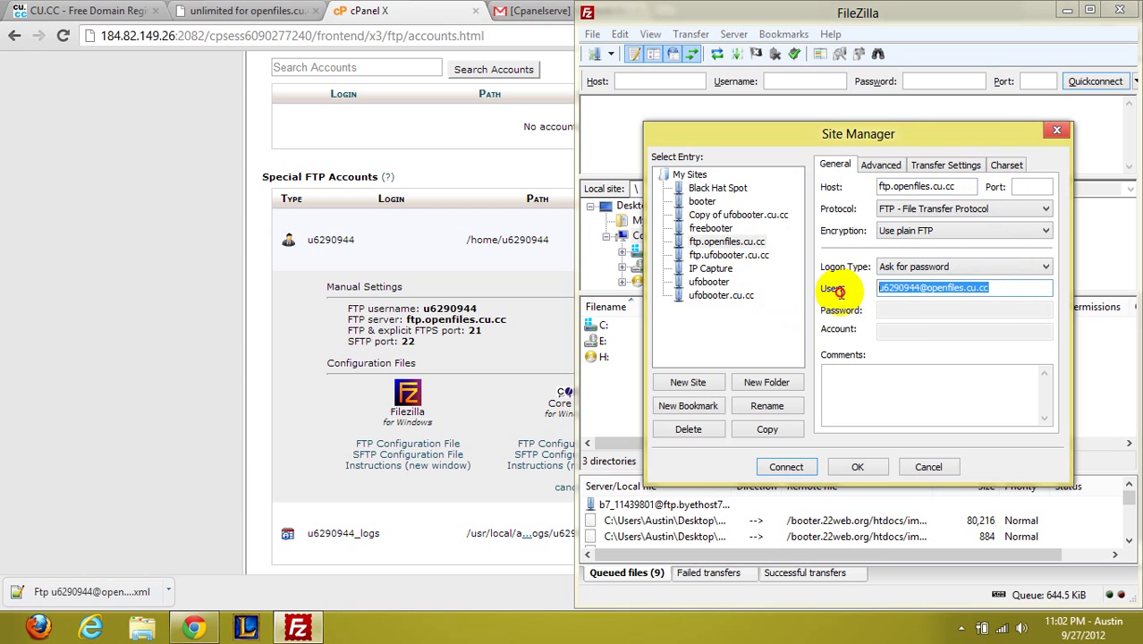
left_click(940, 293)
left_click(787, 467)
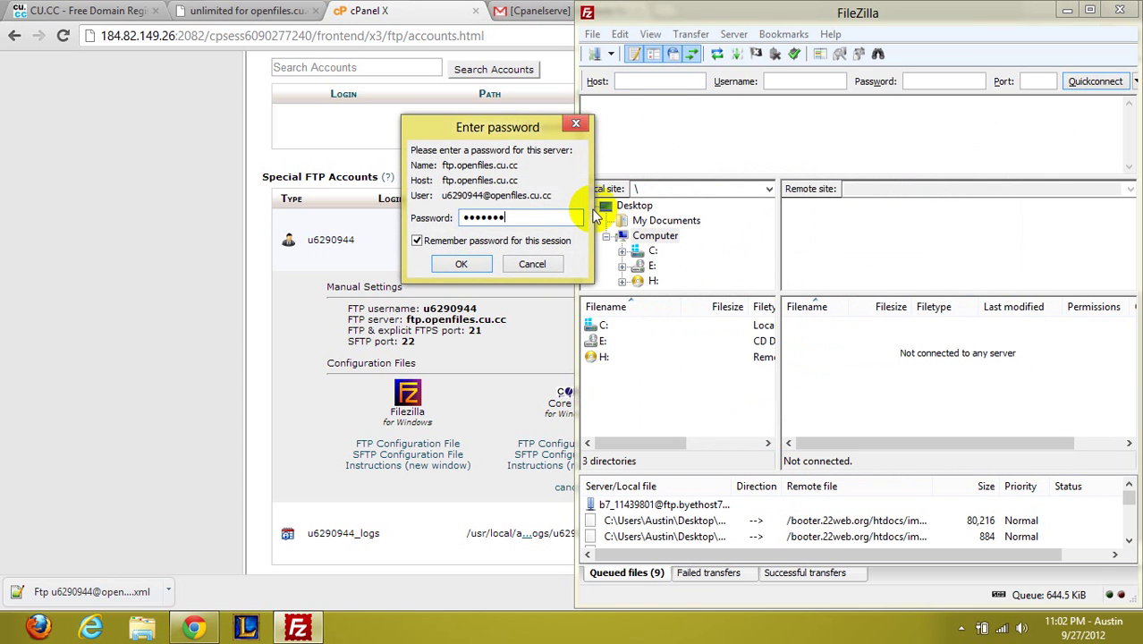
key("Return")
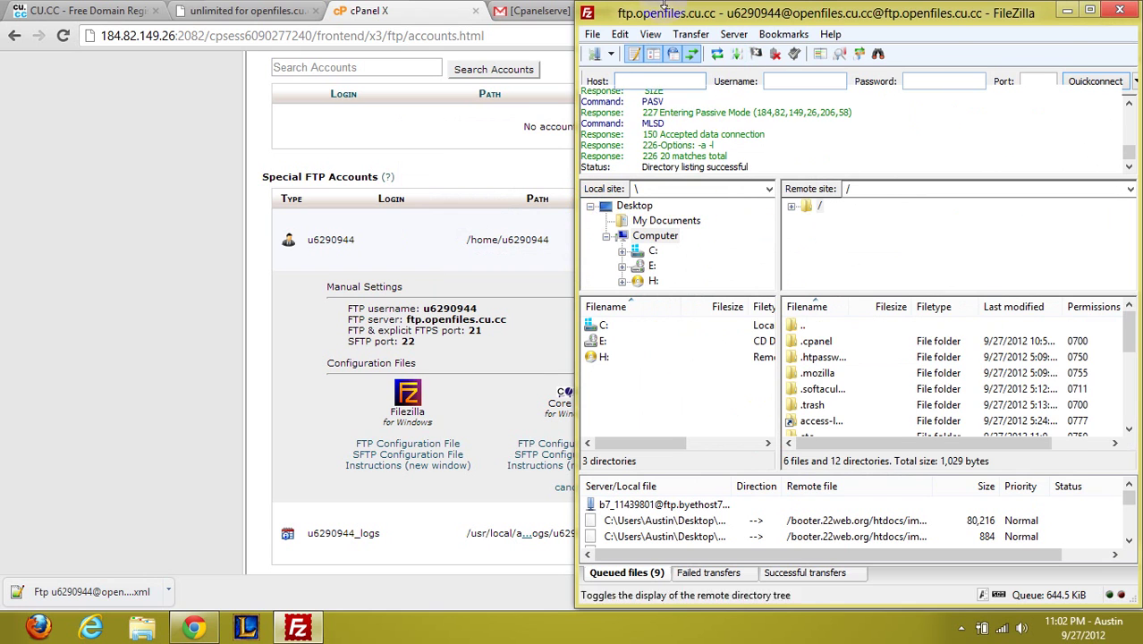
Switch the ftp.openfiles.cu.cc site to Normal logon with a stored password and reconnect, replacing the old connection
left_click(593, 36)
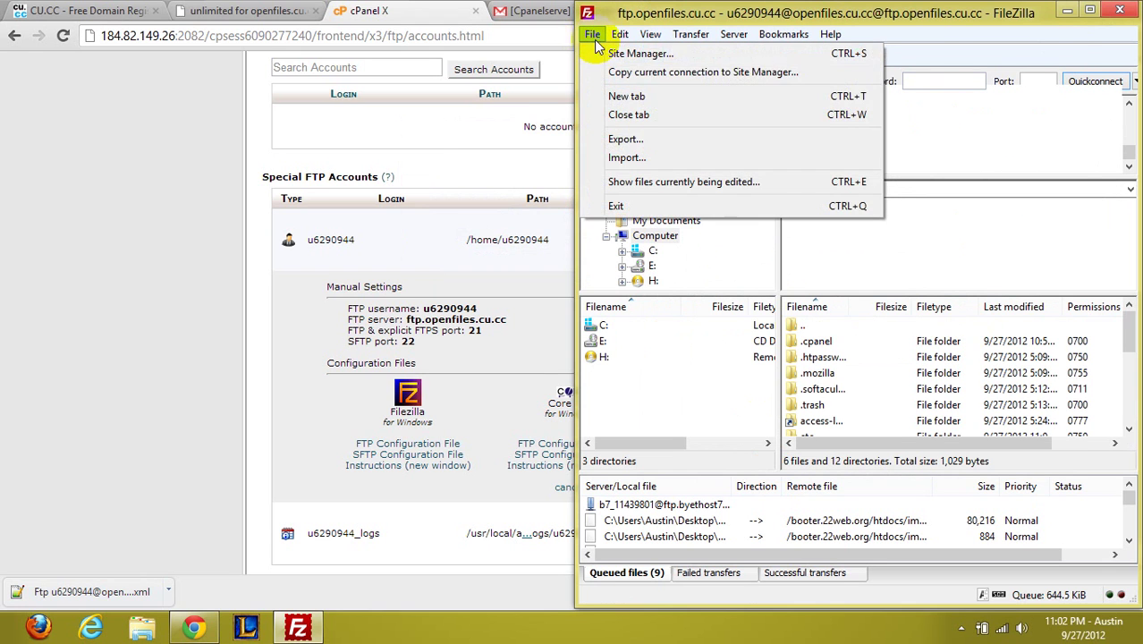
left_click(604, 51)
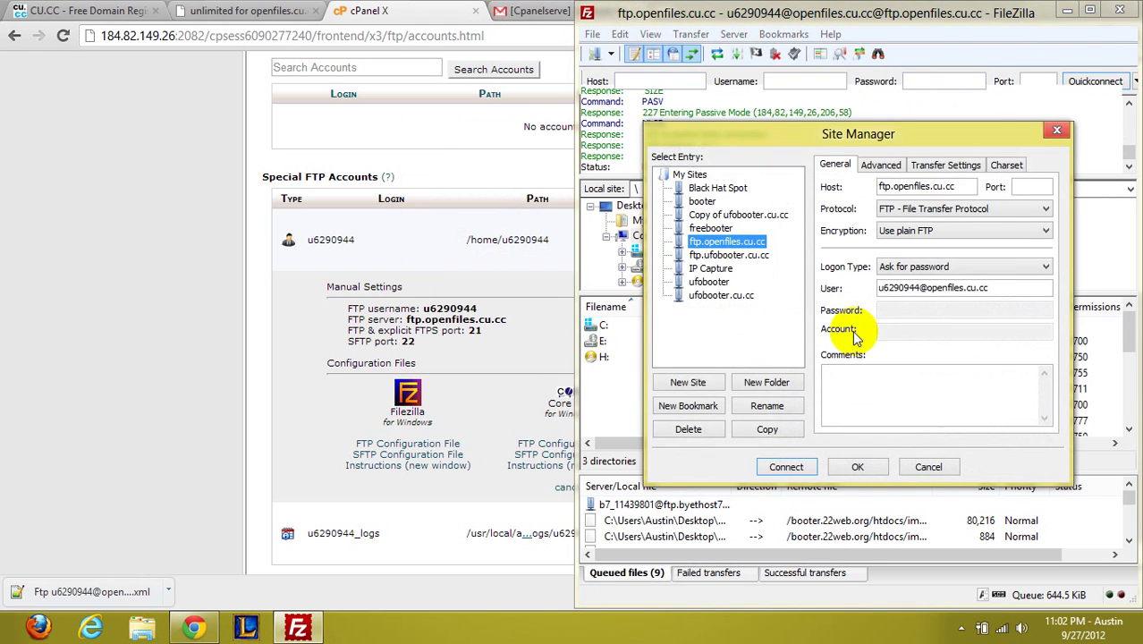
left_click(965, 266)
left_click(965, 267)
left_click(964, 265)
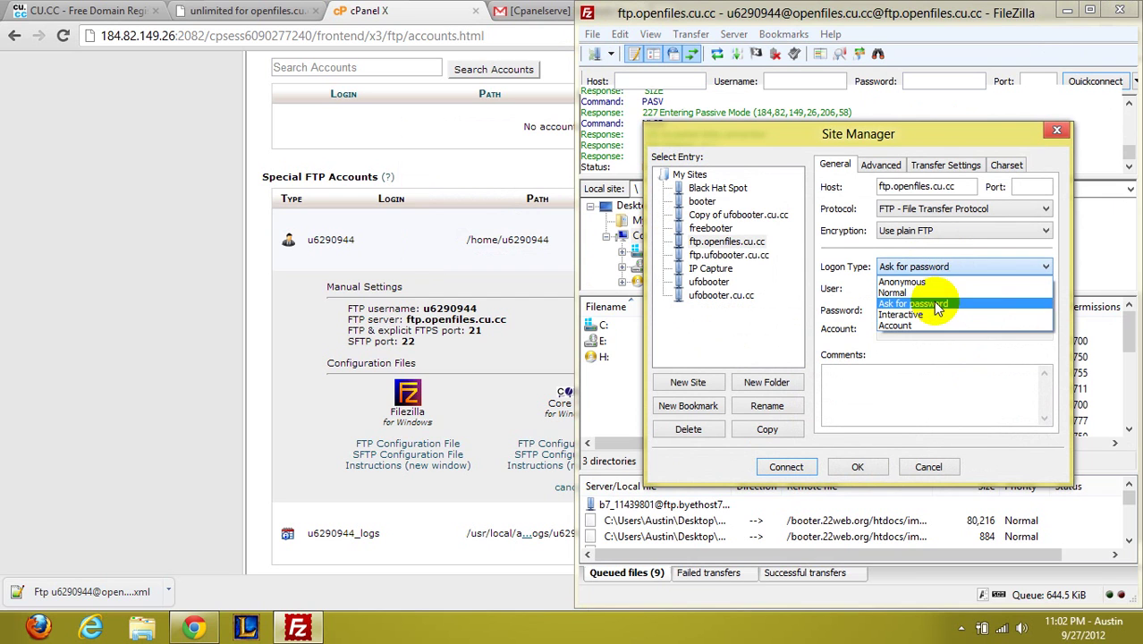
left_click(934, 303)
left_click(935, 268)
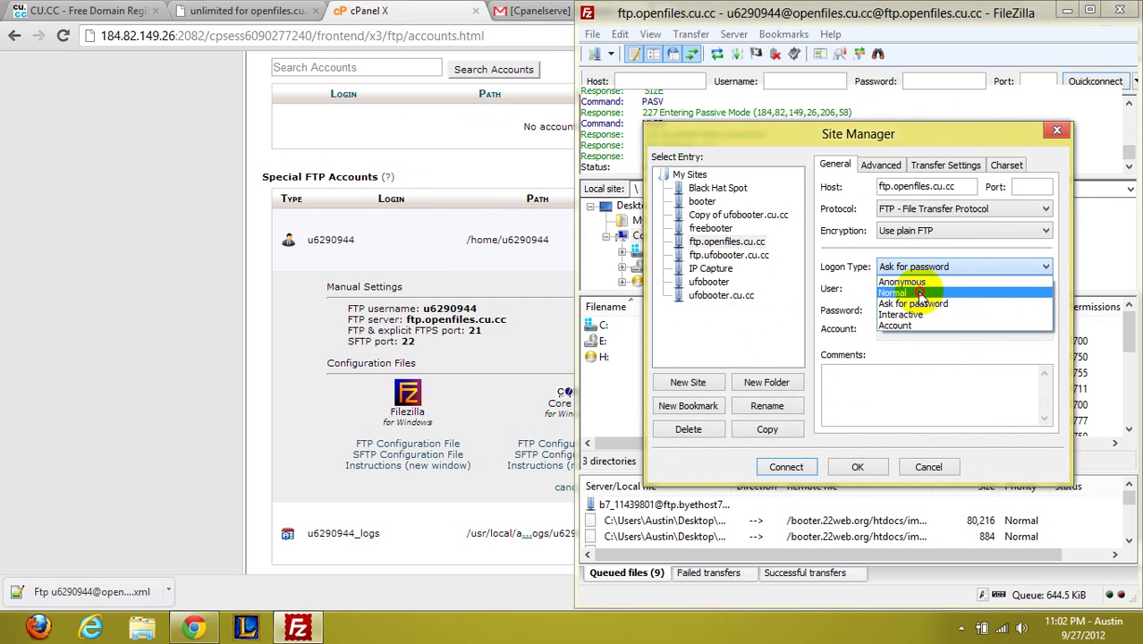
left_click(920, 294)
left_click(916, 307)
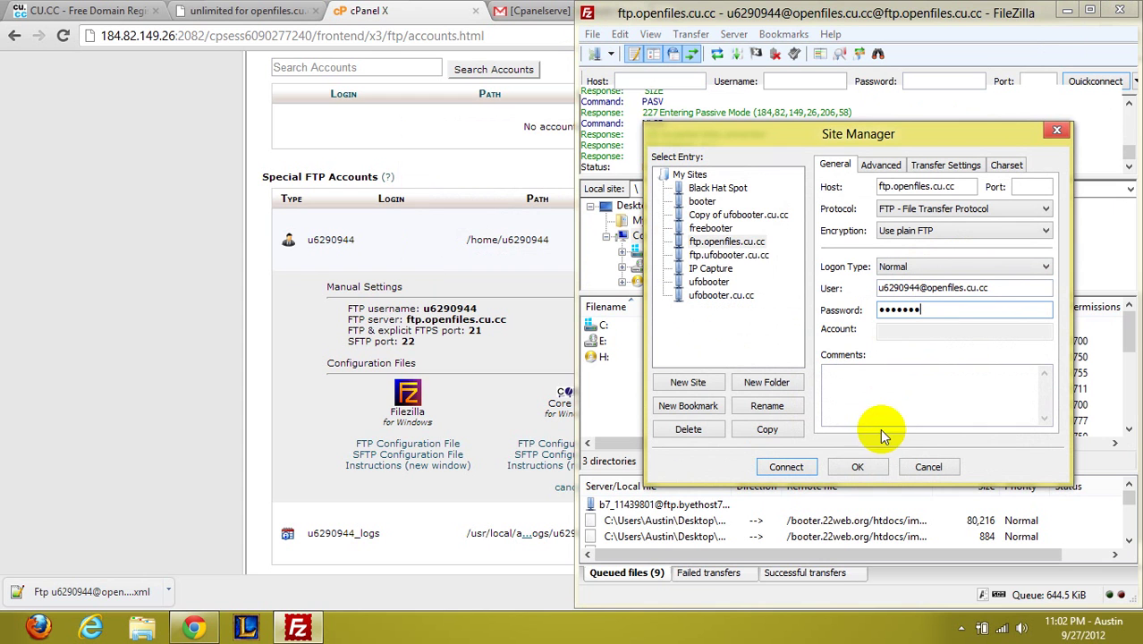
left_click(819, 467)
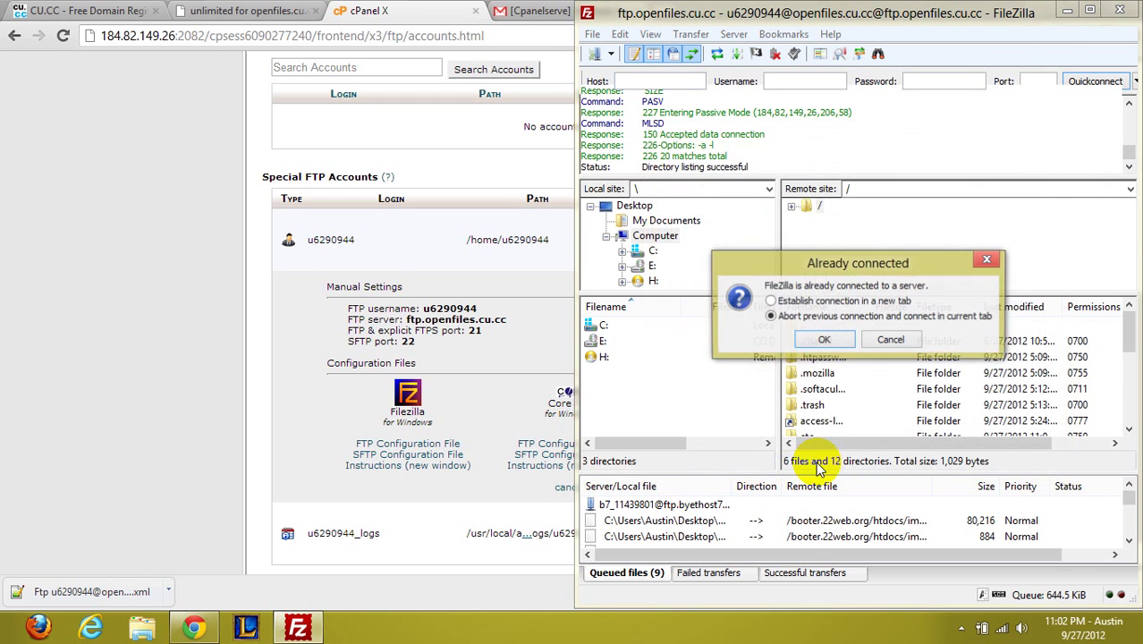
left_click(820, 340)
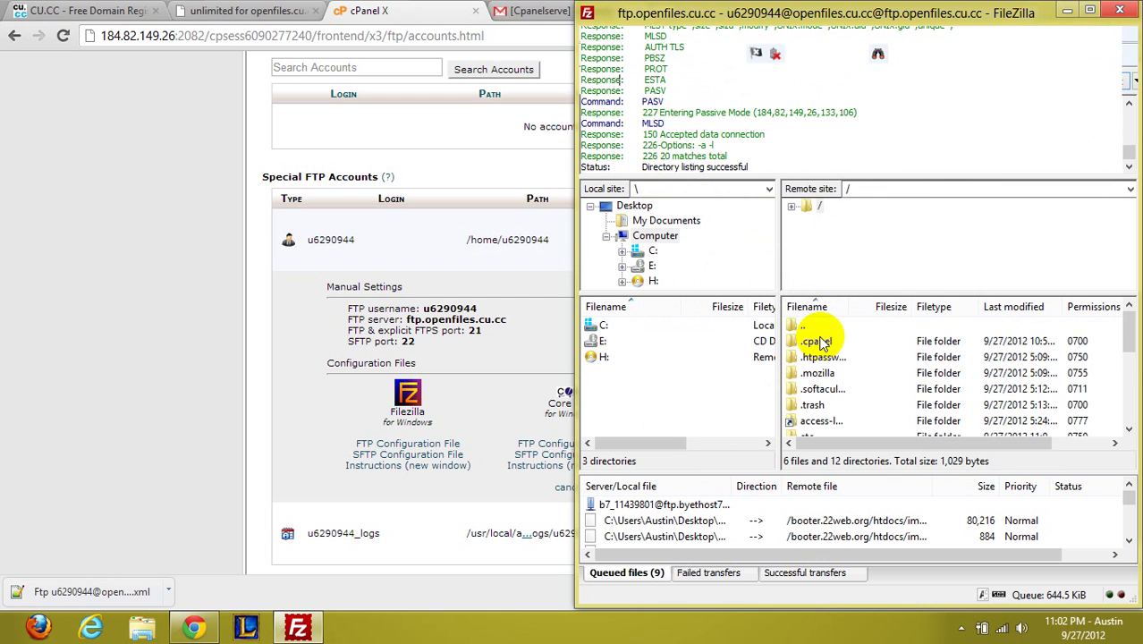
scroll(822, 345, "down", 2)
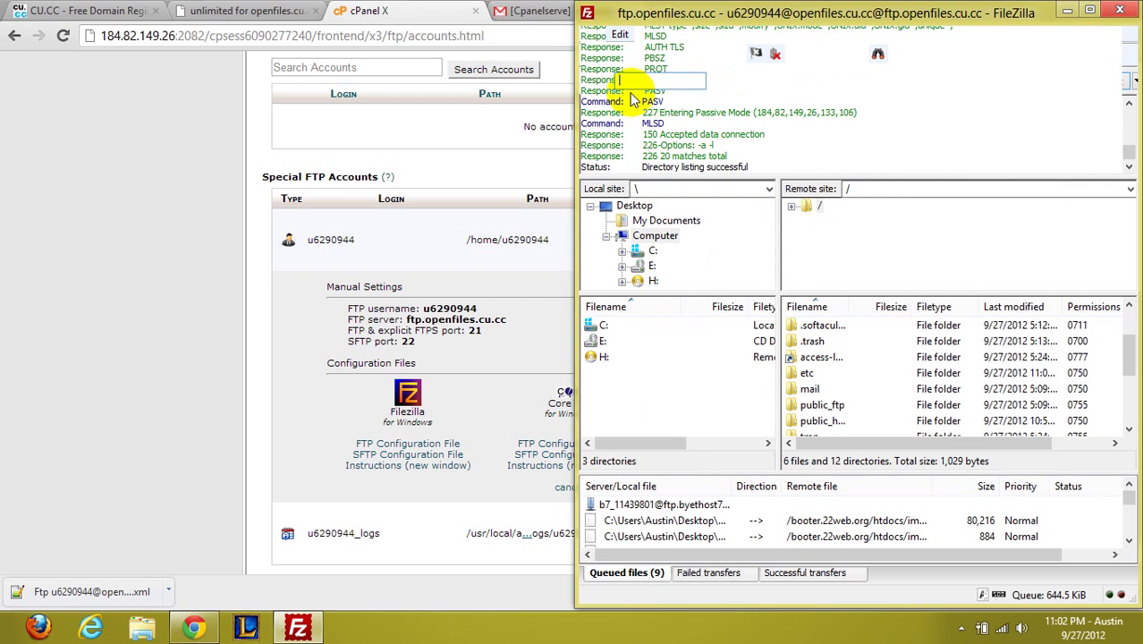
left_click(592, 34)
left_click(623, 54)
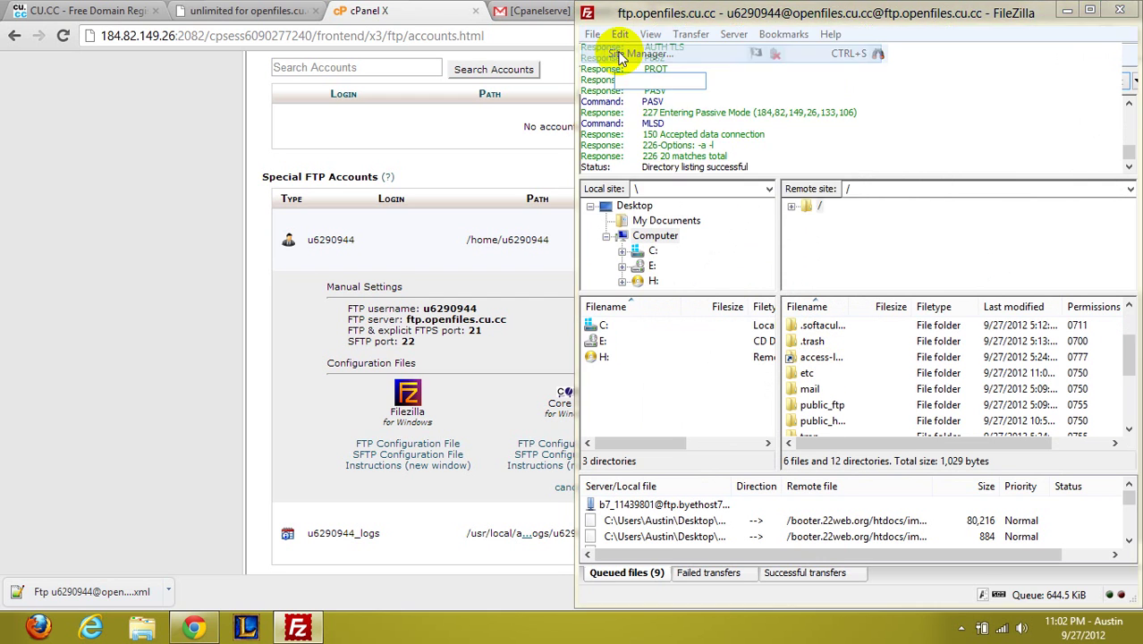
left_click(921, 288)
left_click_drag(921, 287, 1131, 257)
key("BackSpace")
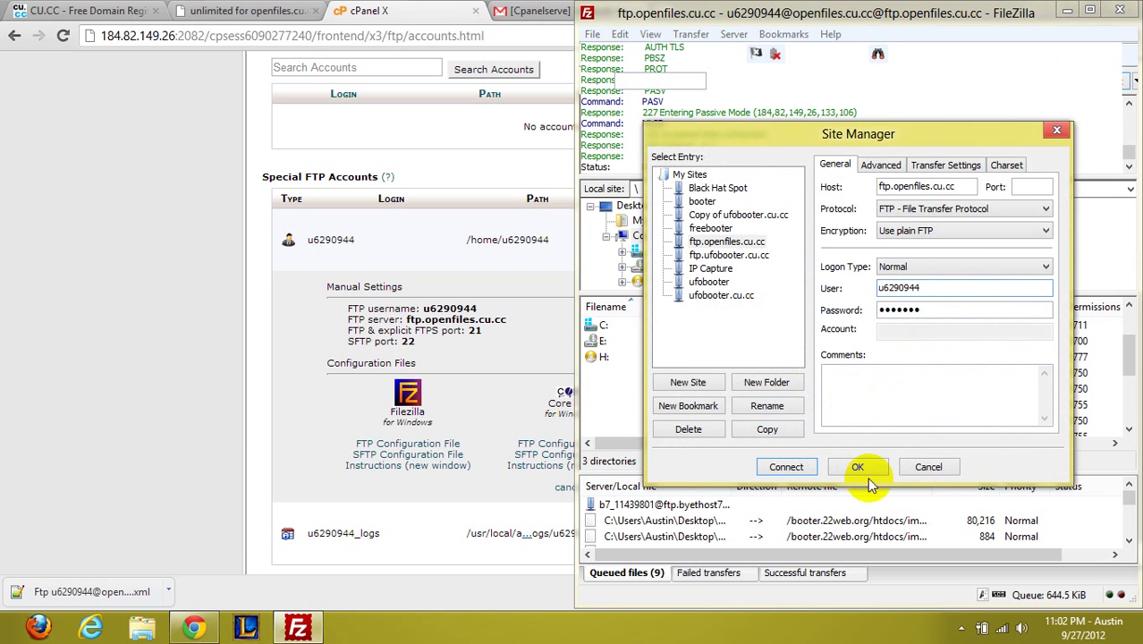
left_click(788, 466)
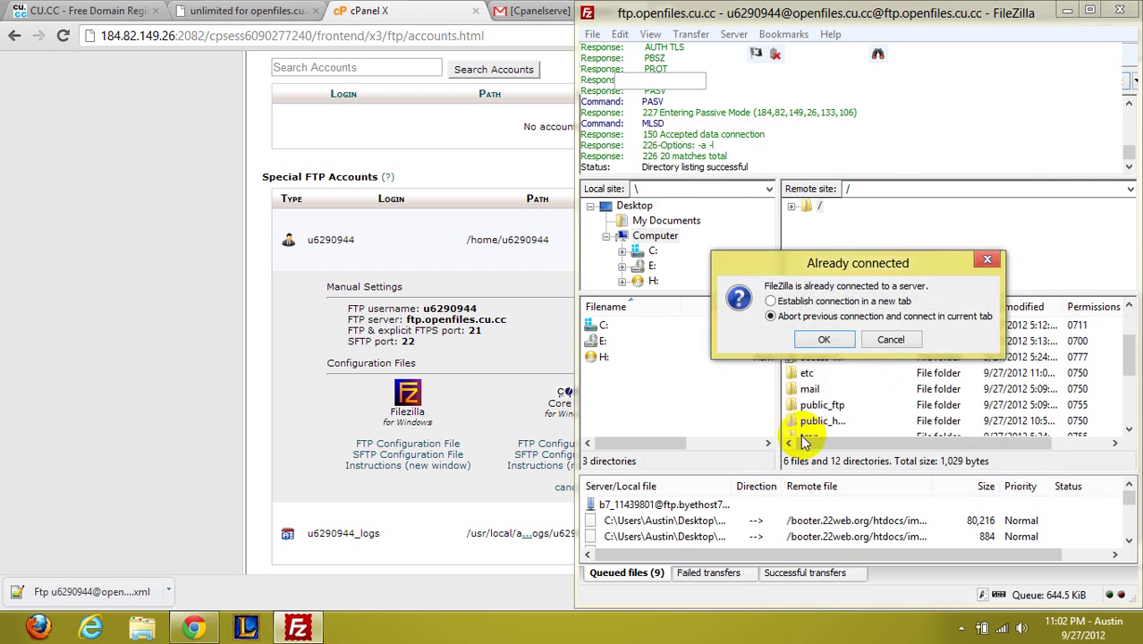
left_click(821, 341)
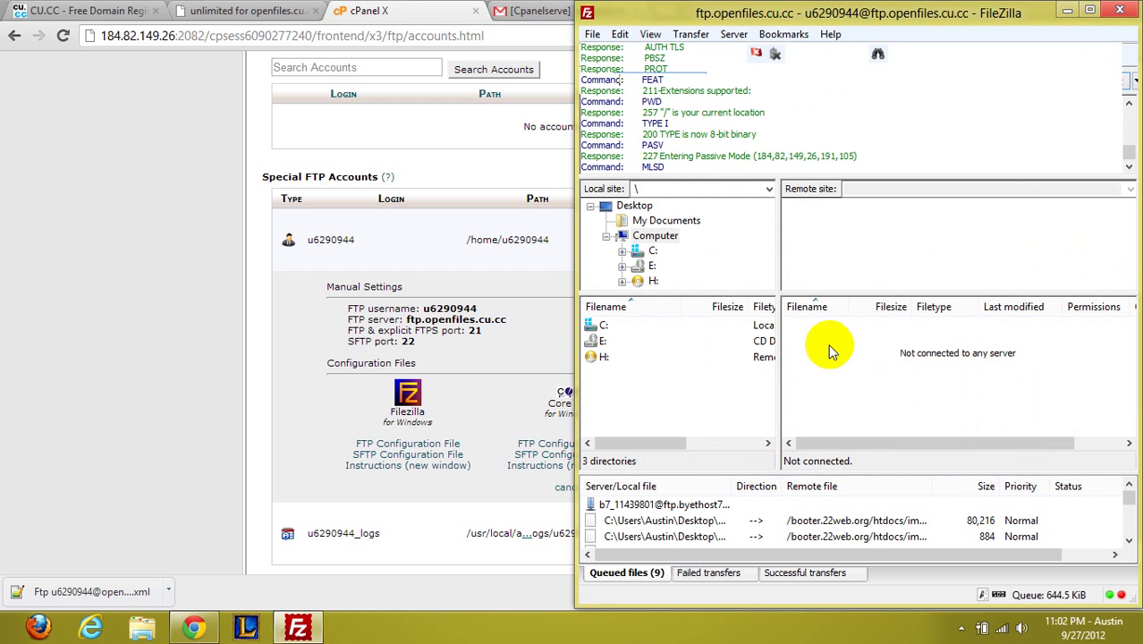
scroll(832, 376, "down", 4)
scroll(833, 381, "up", 3)
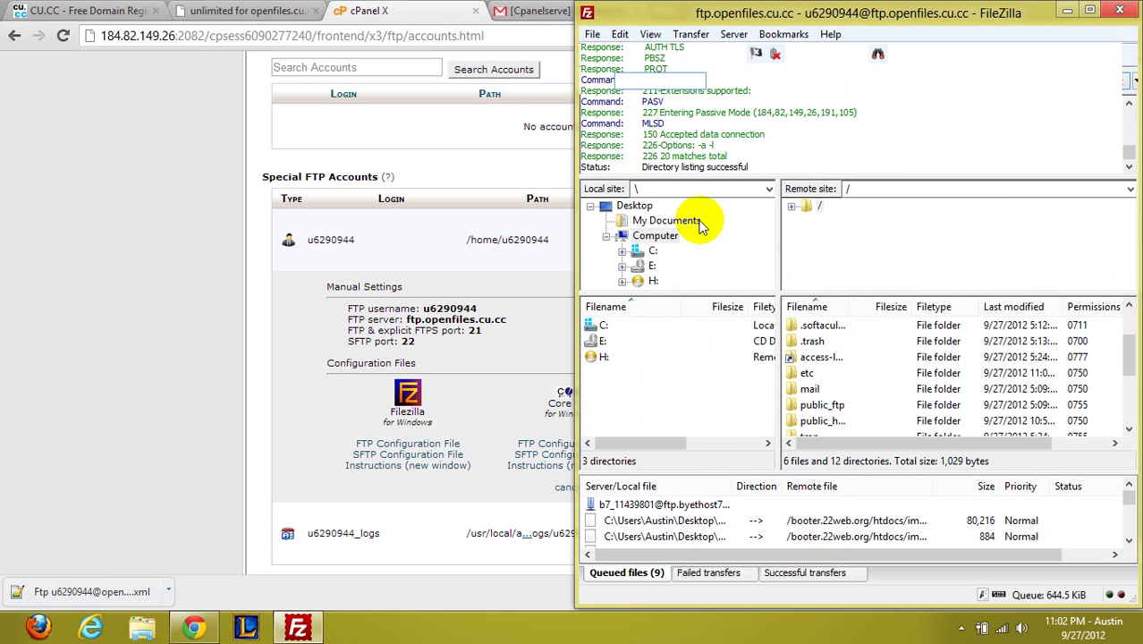
Launch Dreamweaver CS6 by searching 'drea' on the Windows 8 Start screen
key("super")
type("drea")
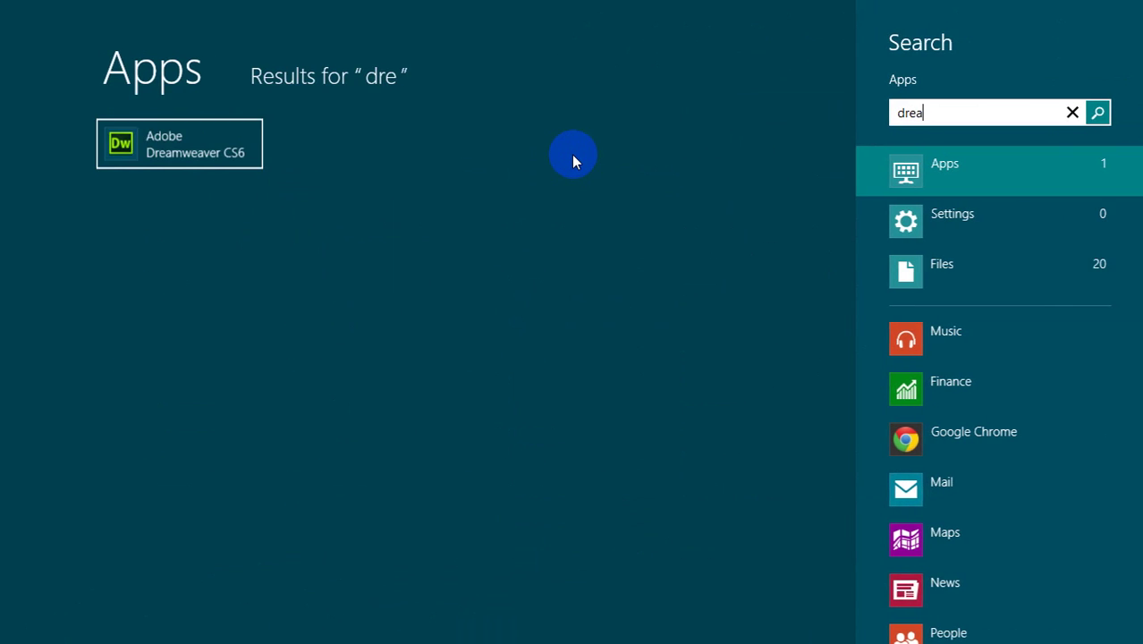
key("Return")
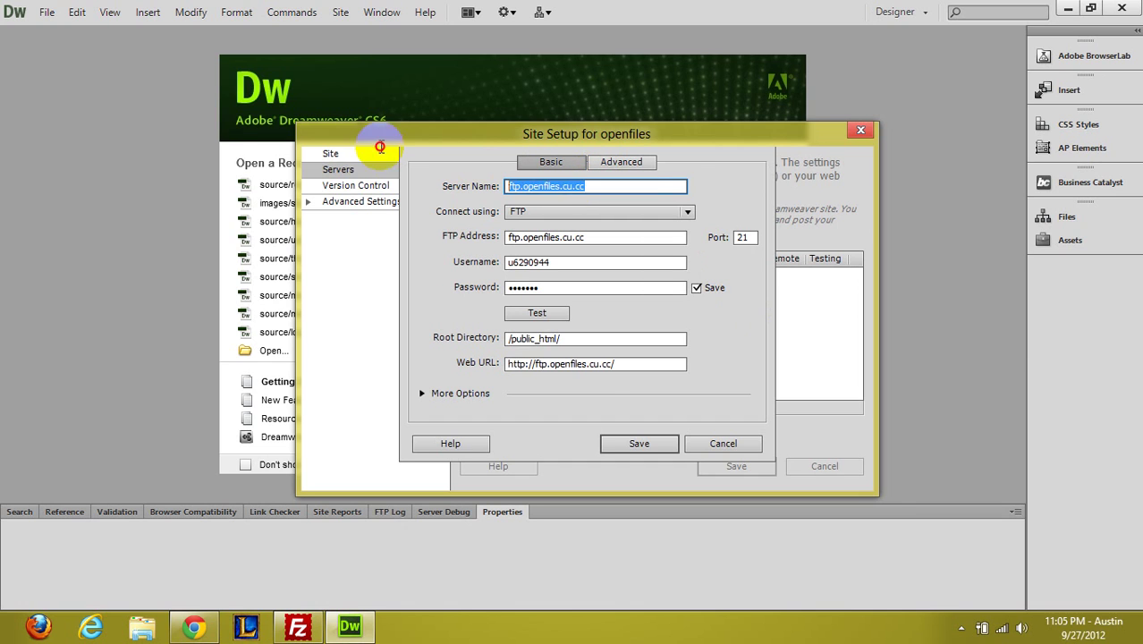
Check the FTP server name and username, then test the connection successfully
left_click(680, 185)
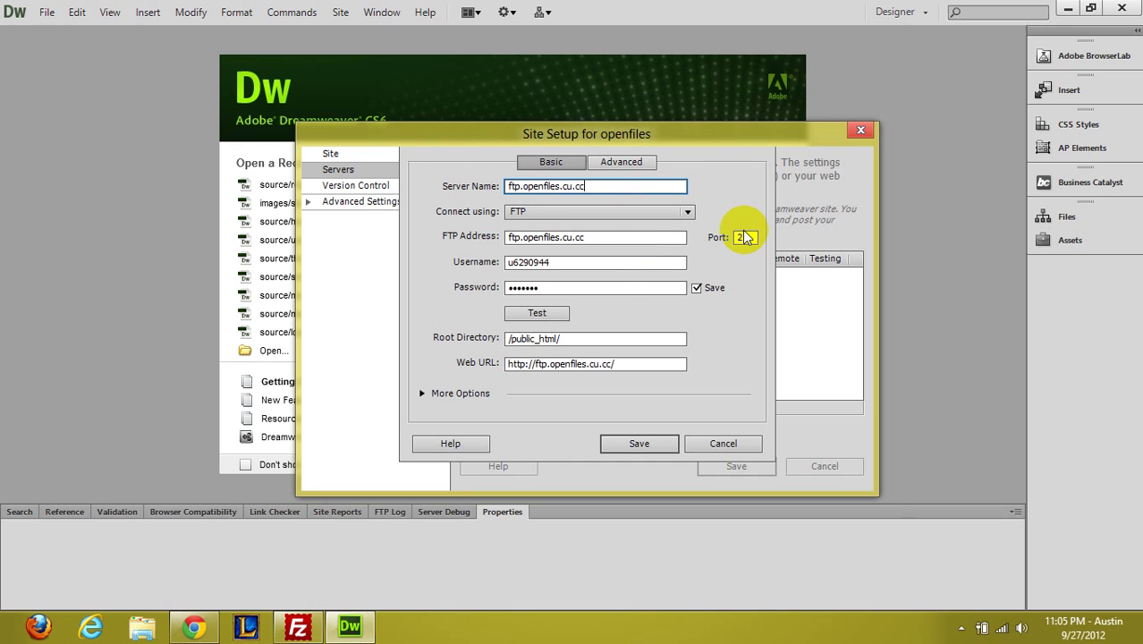
left_click(563, 262)
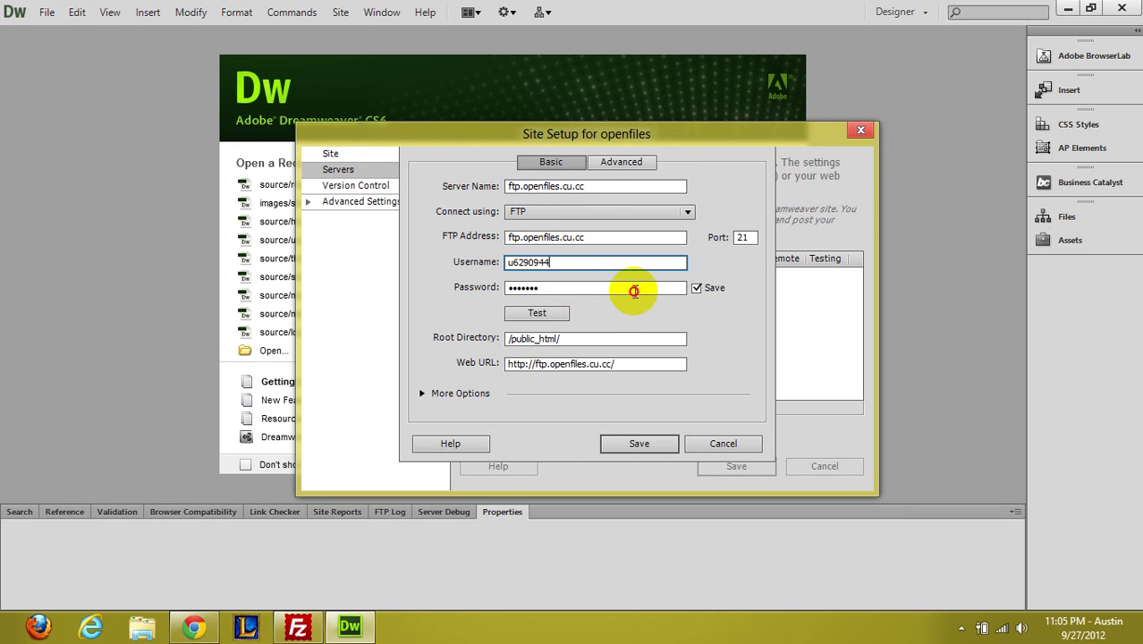
key("Tab")
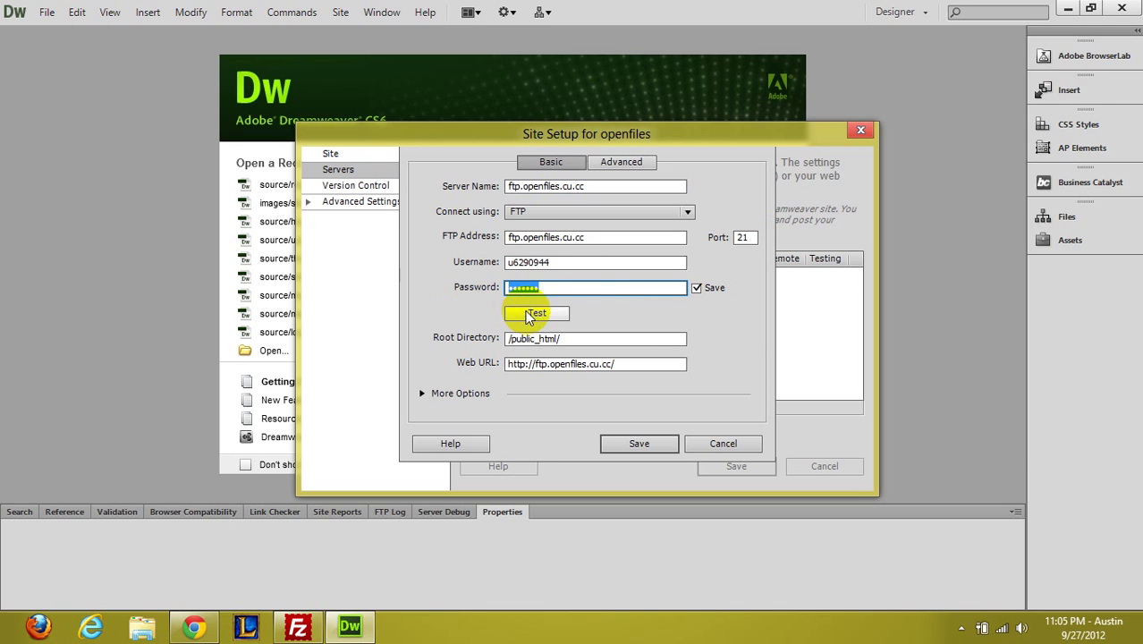
left_click(540, 315)
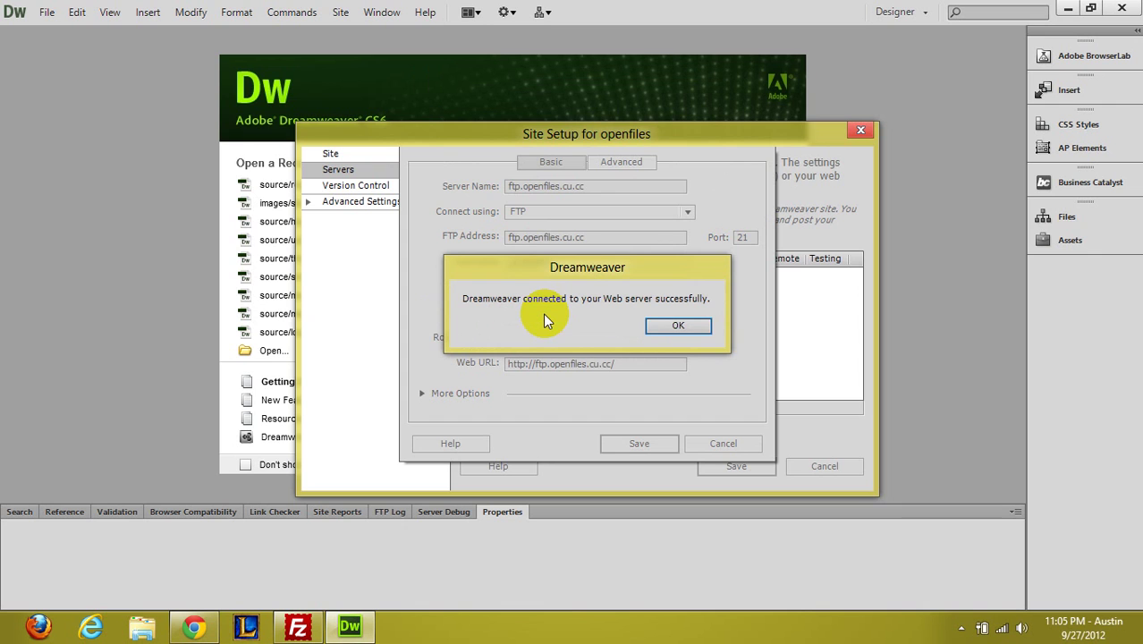
left_click(687, 325)
Remove /public_html/ from the end of the Web URL so it ends with a slash
left_click(622, 338)
left_click_drag(623, 338, 469, 356)
left_click(654, 338)
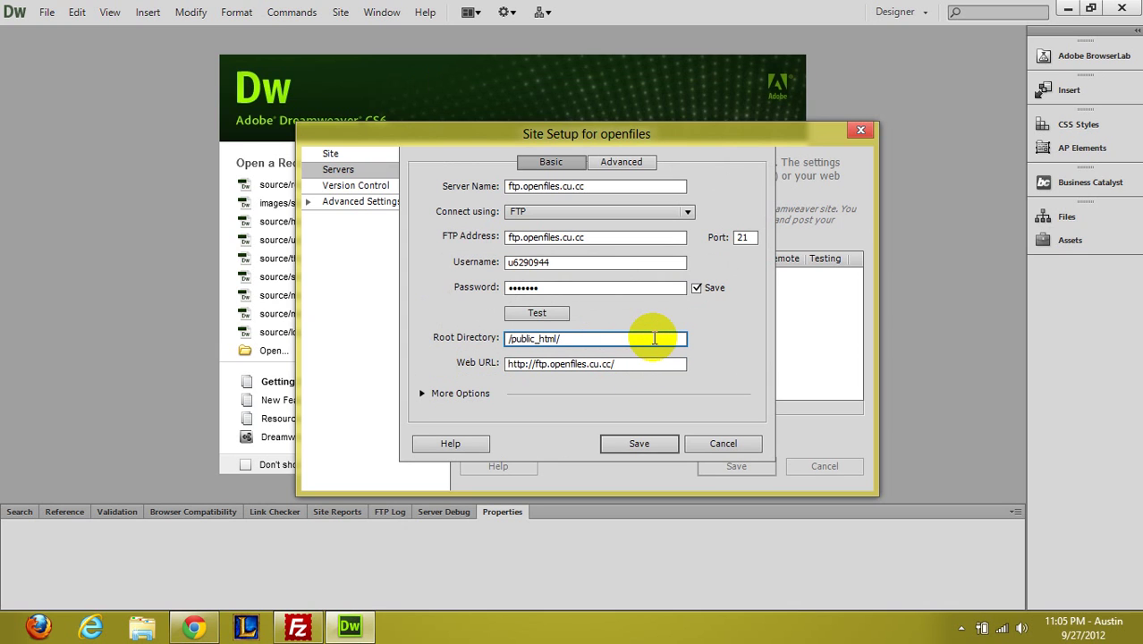
left_click(592, 363)
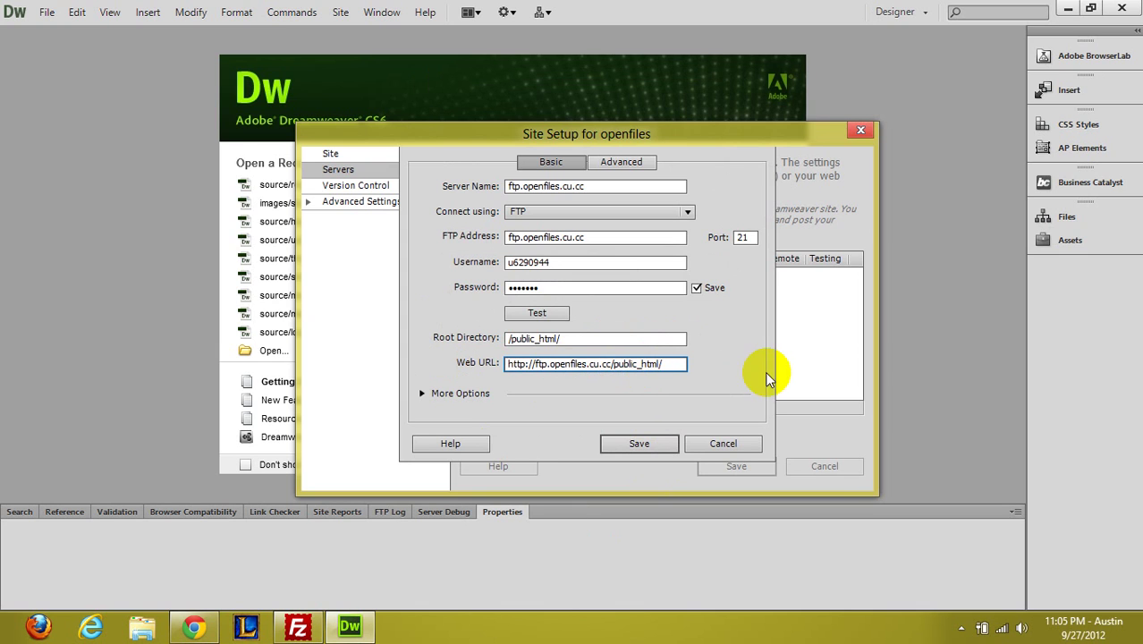
key("shift+Tab")
left_click(644, 363)
left_click_drag(686, 363, 612, 364)
key("BackSpace")
key("shift+Tab")
left_click(517, 345)
double_click(513, 339)
Save the ftp.openfiles.cu.cc server settings and the openfiles site setup
left_click(625, 446)
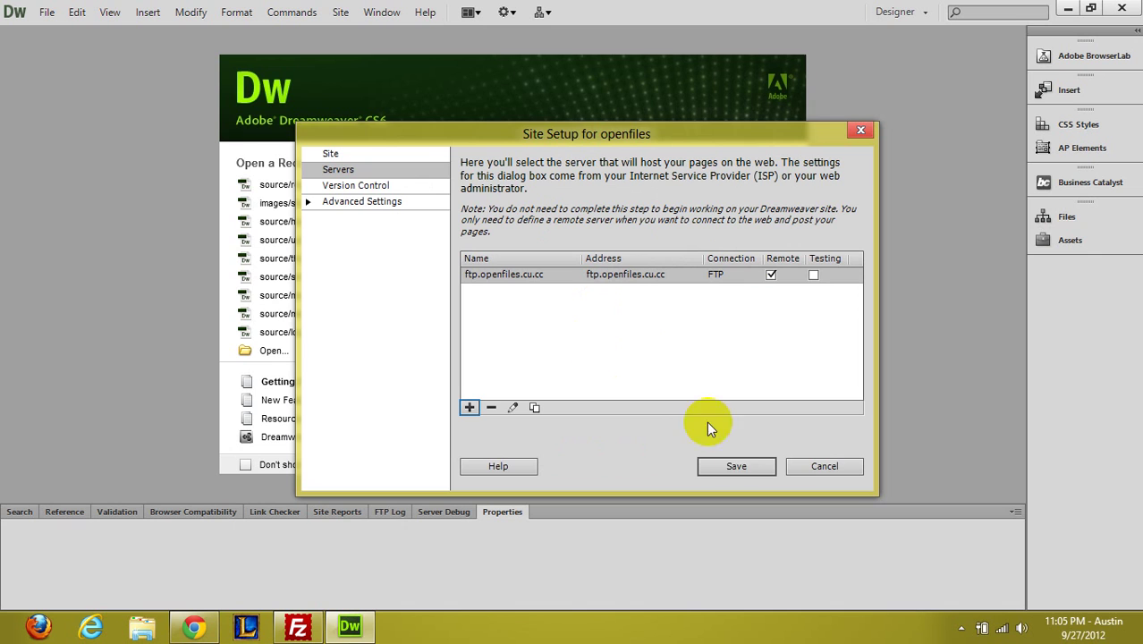
left_click(365, 154)
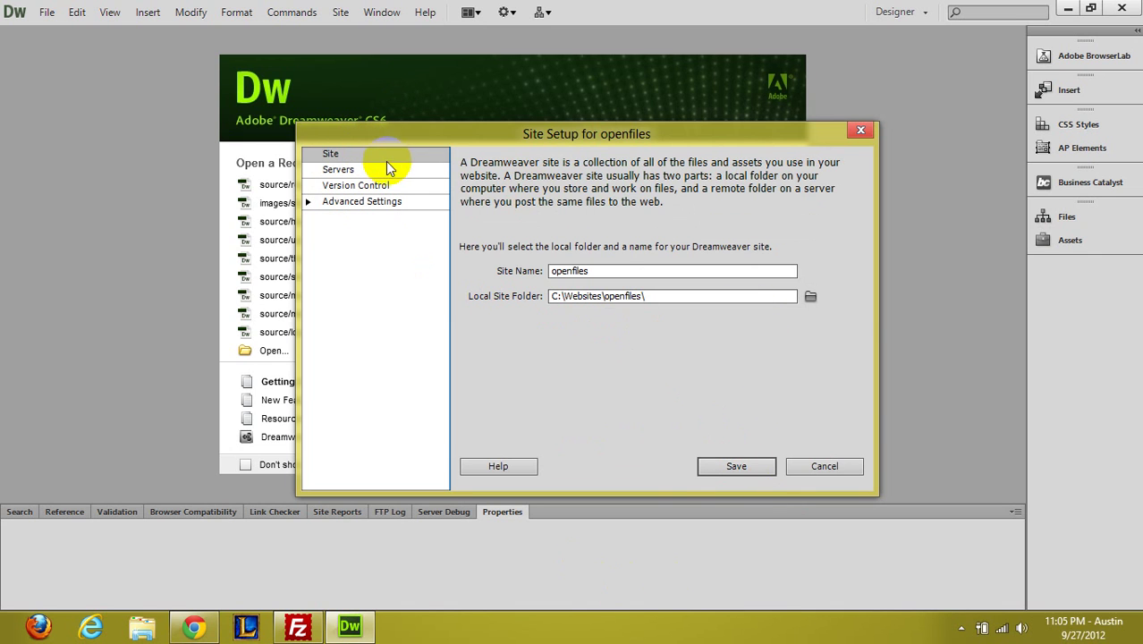
left_click(388, 168)
left_click(739, 464)
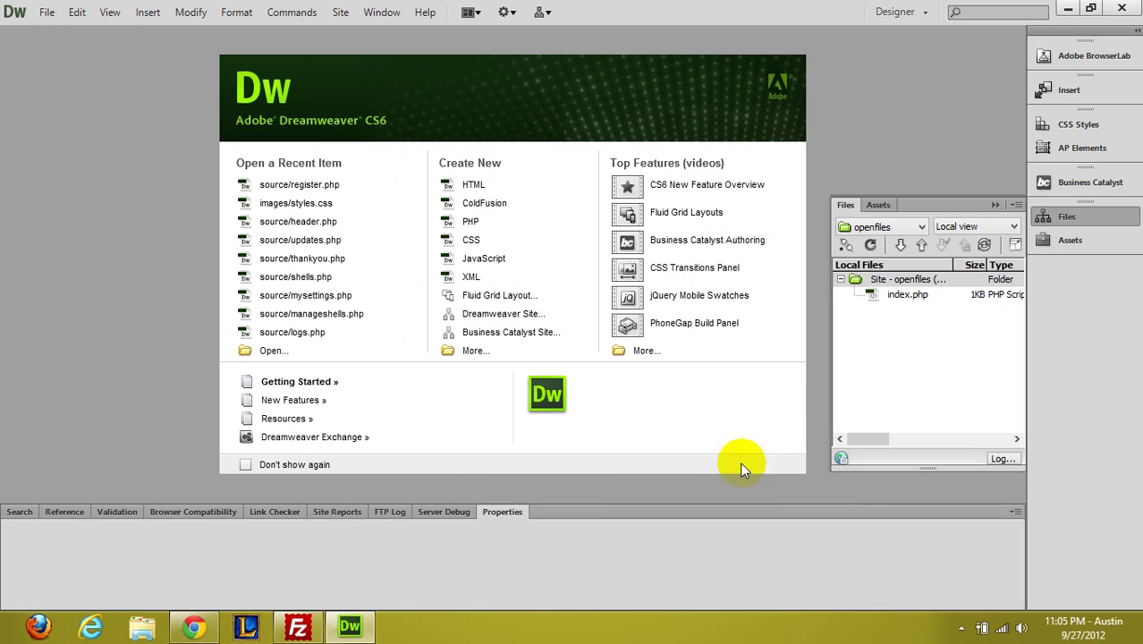
Open the site's index.php from the Files panel for editing
left_click(934, 298)
right_click(910, 296)
left_click(894, 295)
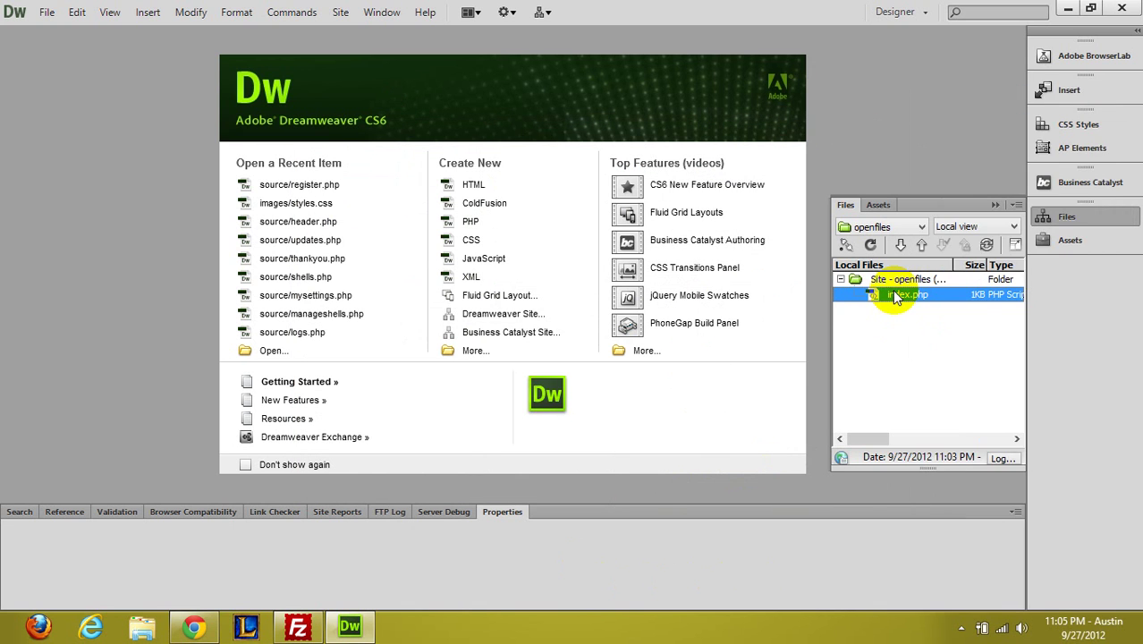
left_click(962, 300)
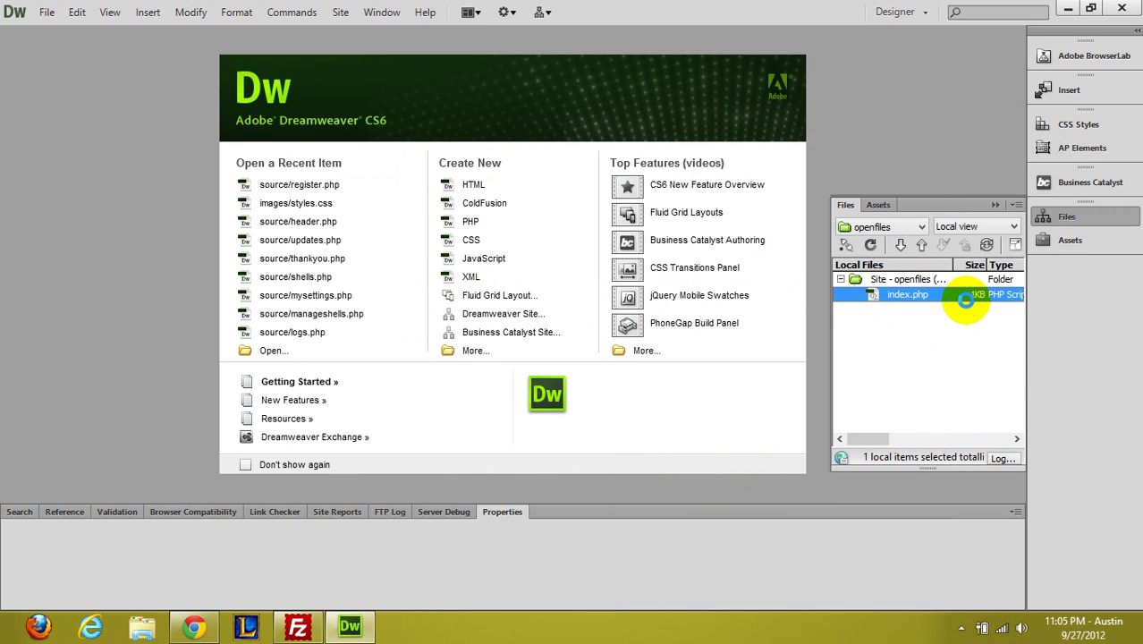
double_click(965, 300)
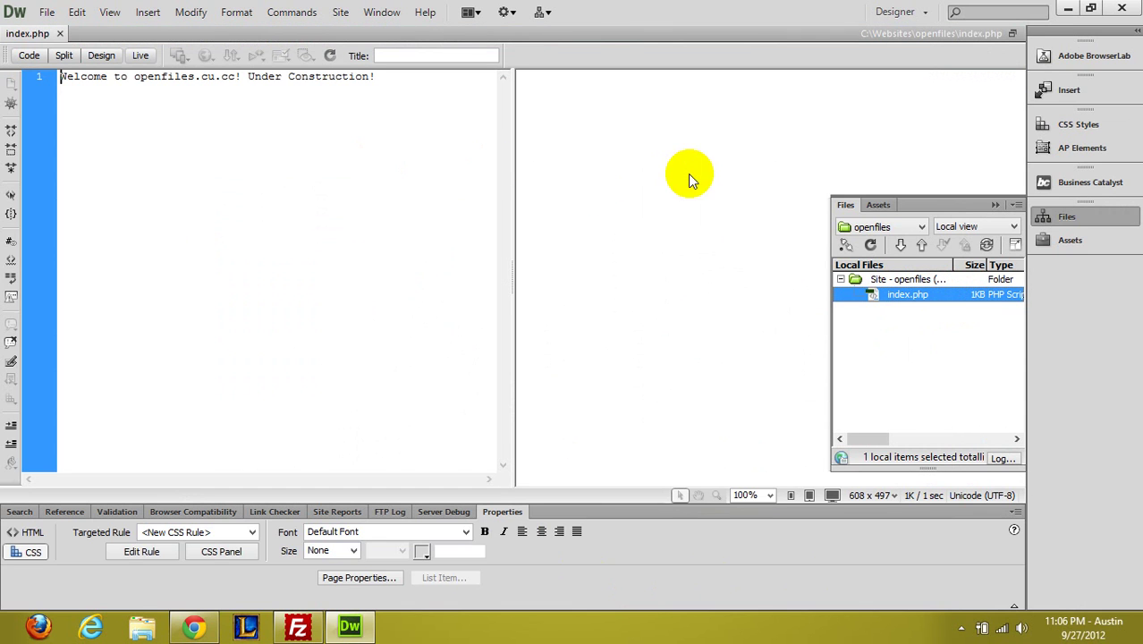
Add a line with the author's handle below the welcome text, then save and upload it with dependent files
left_click(291, 163)
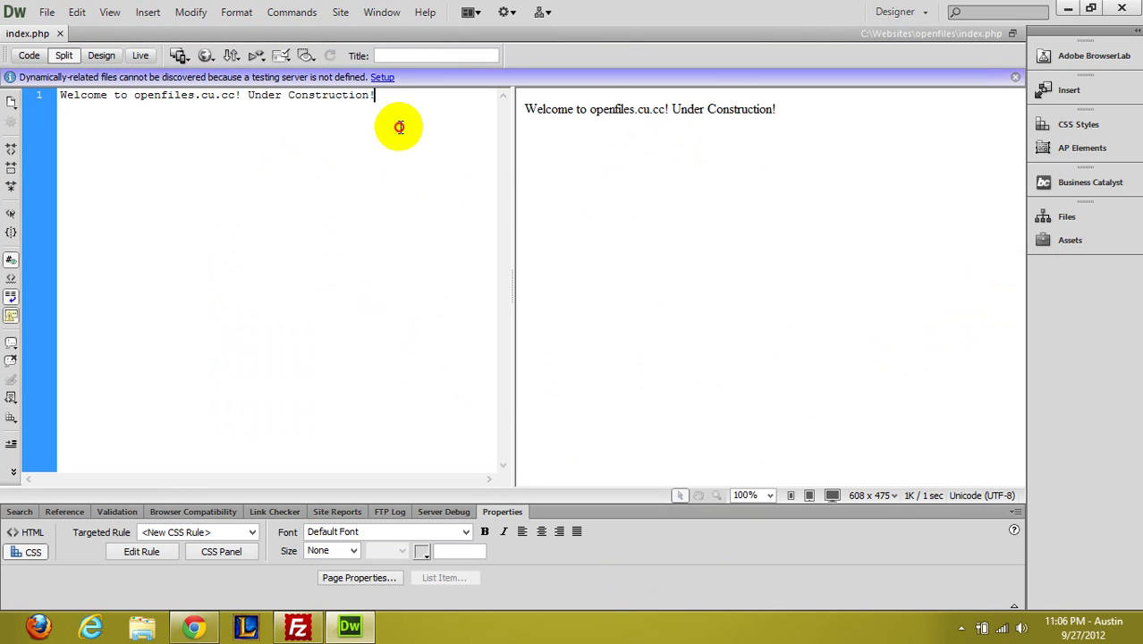
key("Return")
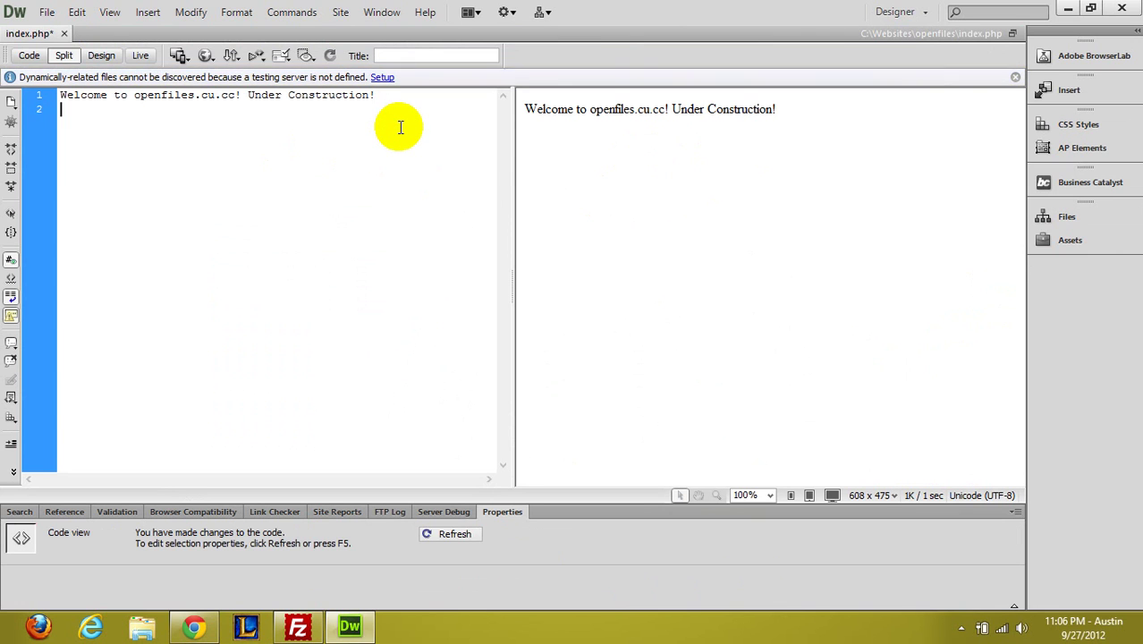
type("<")
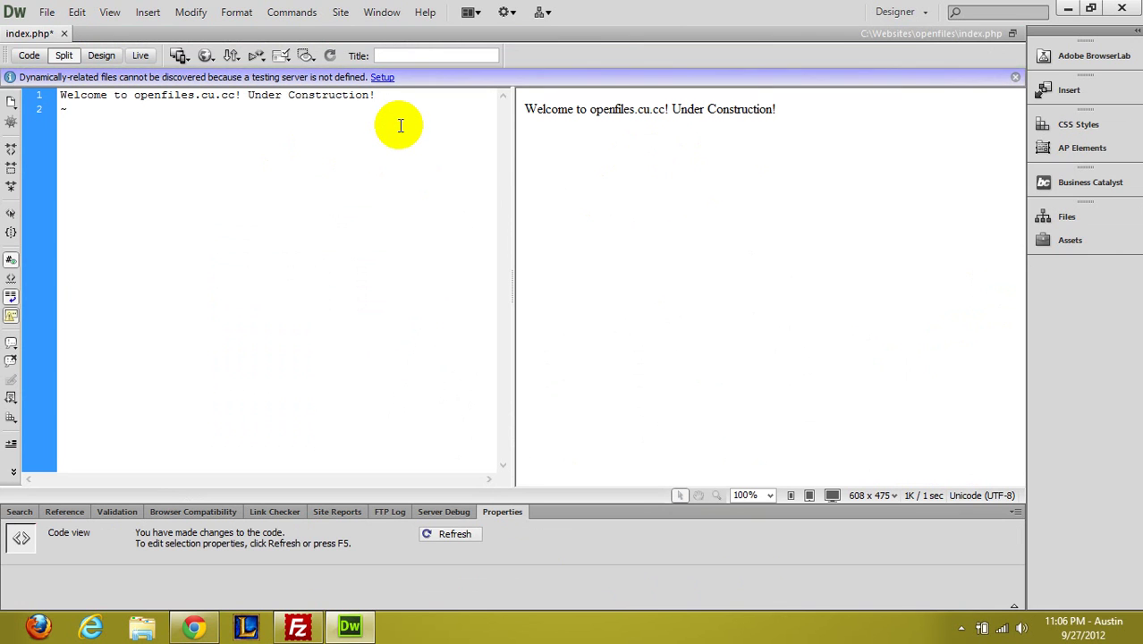
type("austin73")
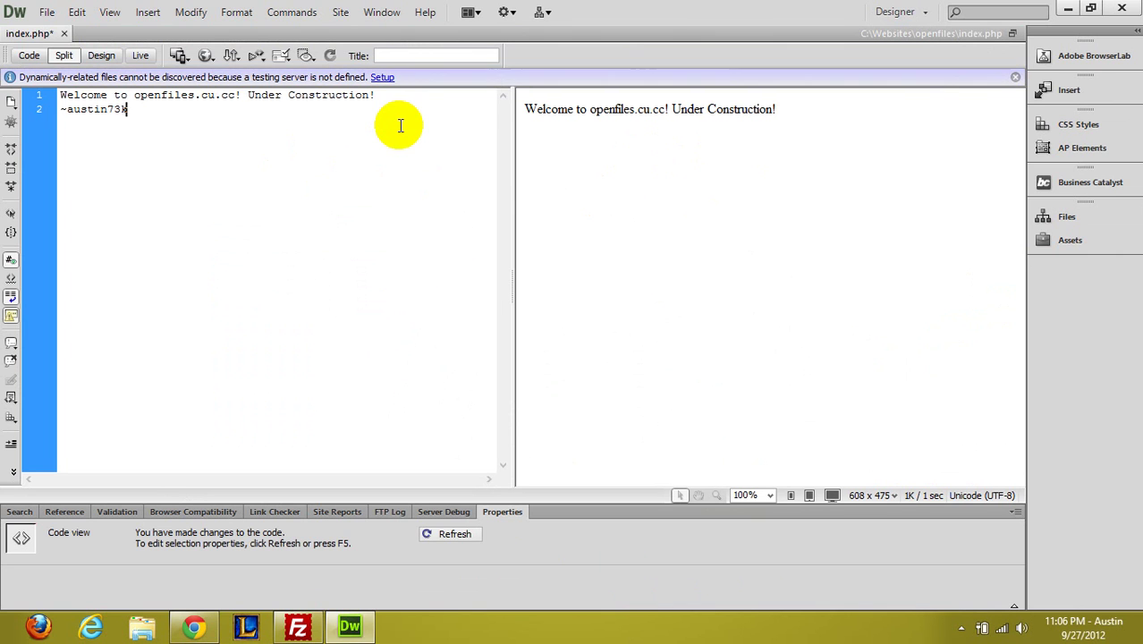
type("k")
key("ctrl+s")
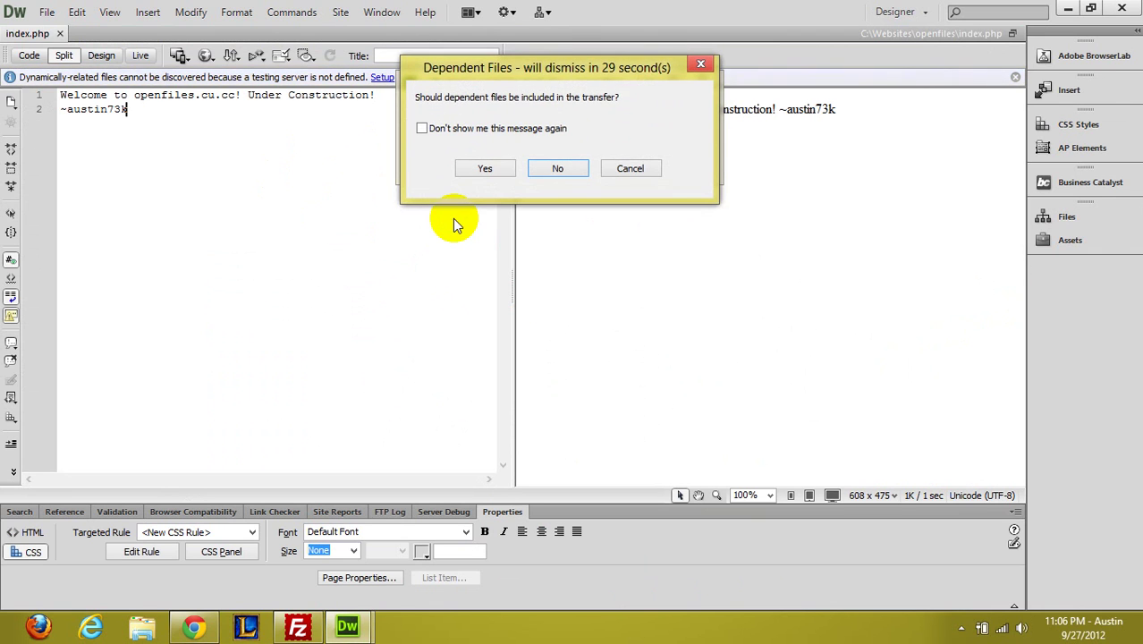
left_click(511, 168)
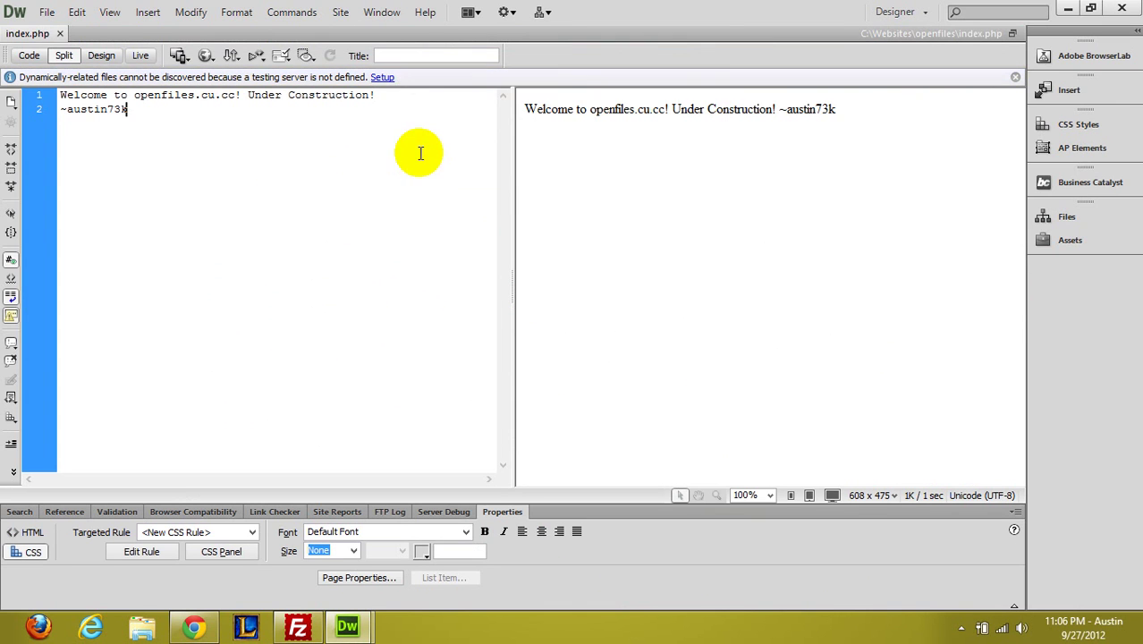
Load openfiles.cu.cc in a new Chrome tab and check the welcome text and handle appear
left_click(193, 627)
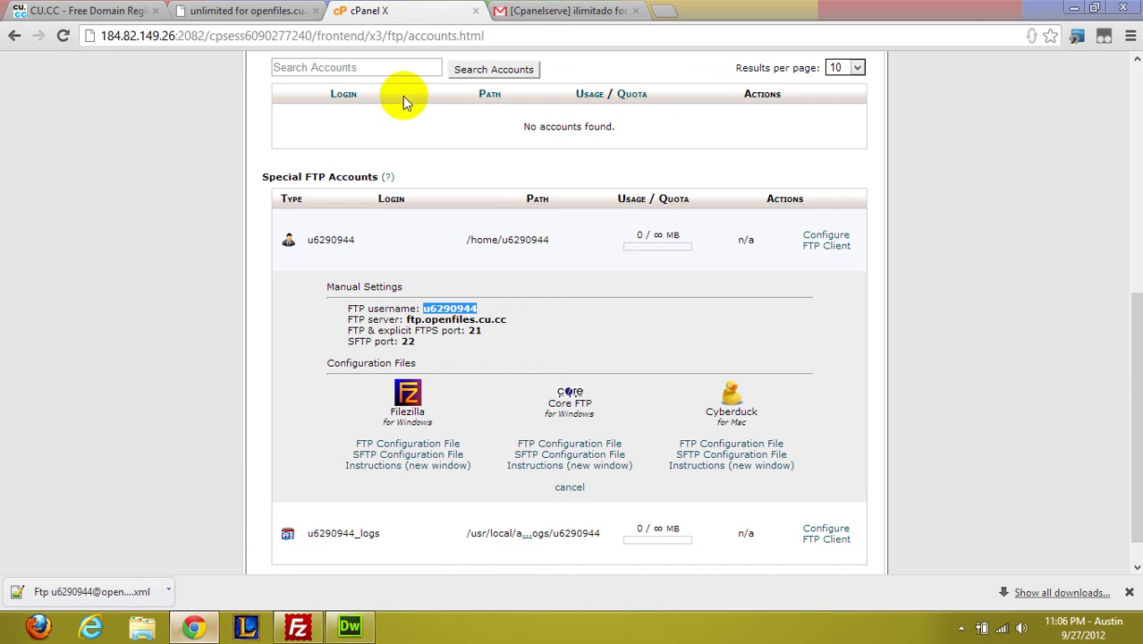
left_click(541, 9)
left_click(662, 10)
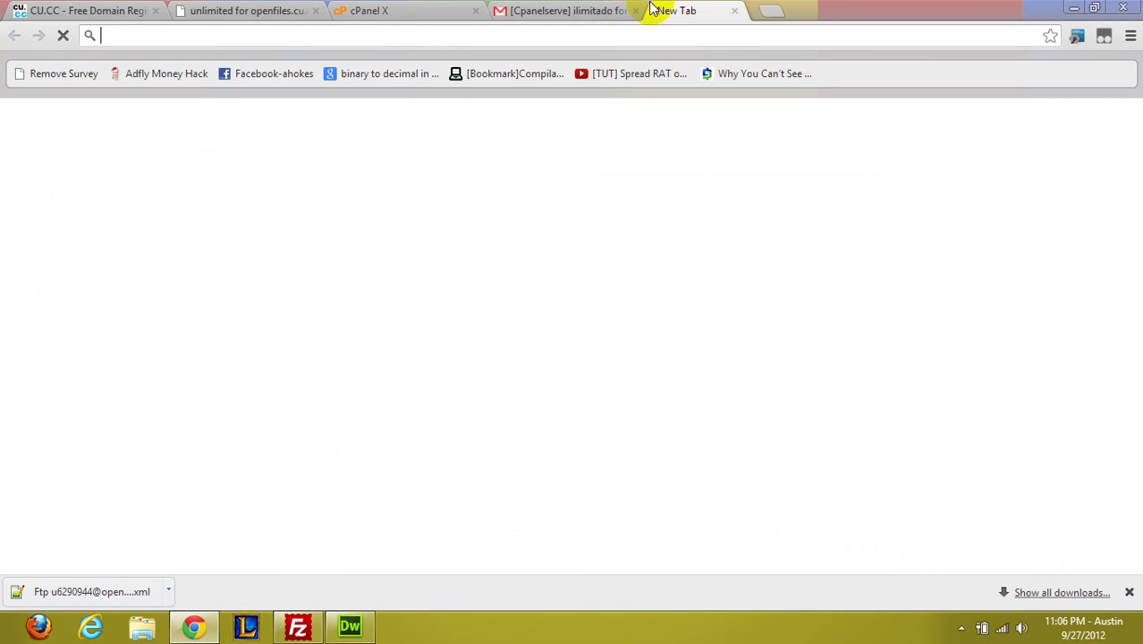
key("Escape")
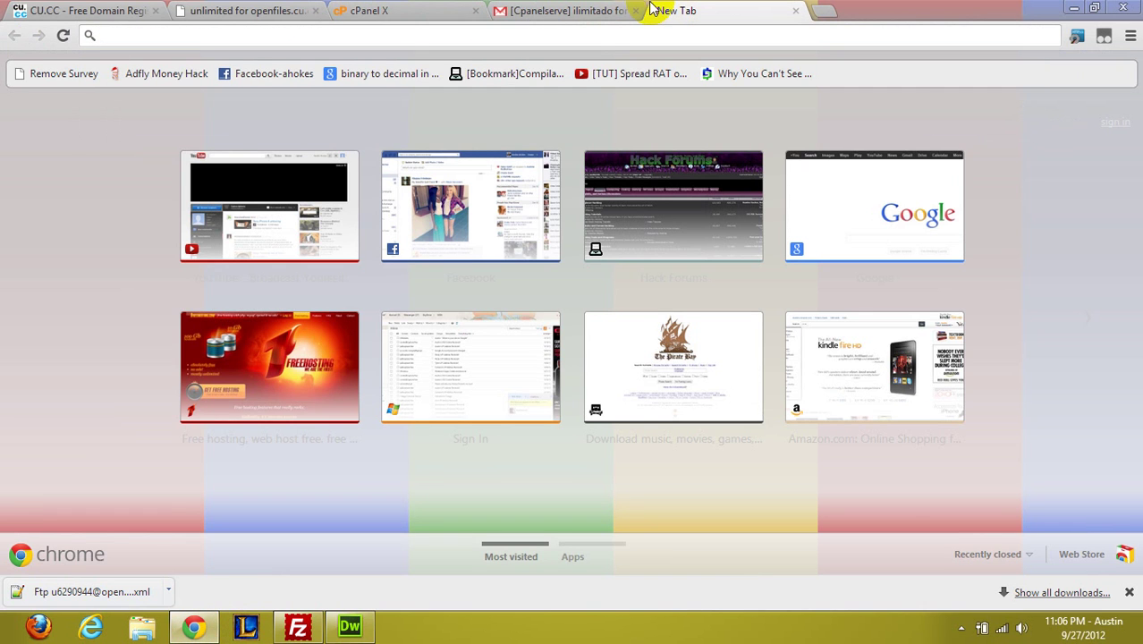
key("Return")
left_click_drag(197, 81, 424, 71)
left_click(461, 79)
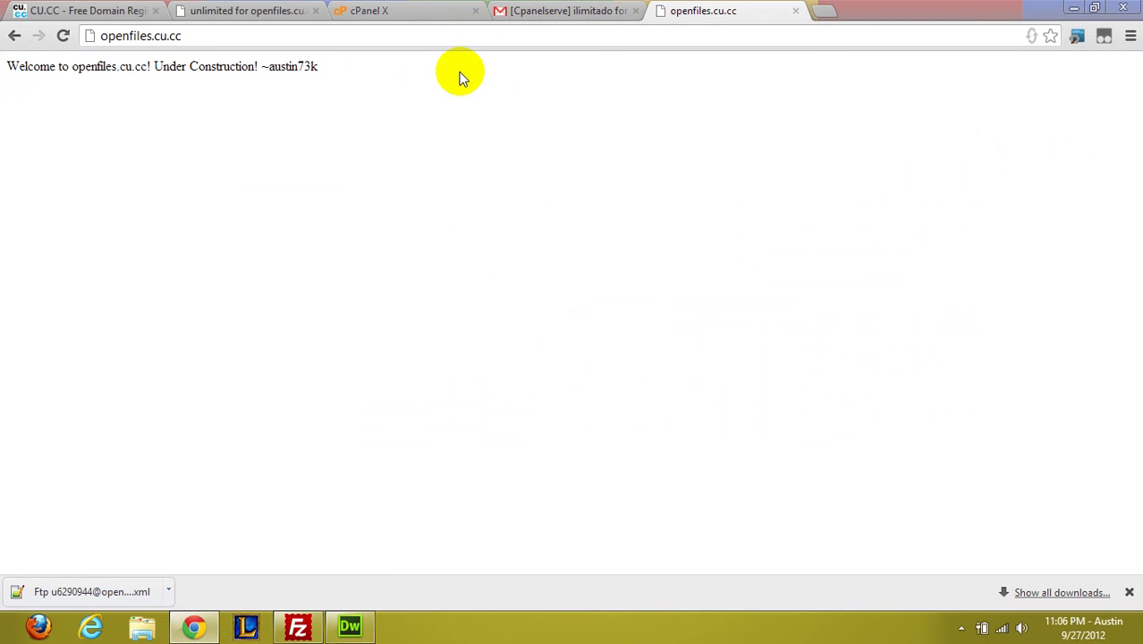
Add a <br /> after the welcome text in index.php, save, and upload without dependent files
left_click(349, 626)
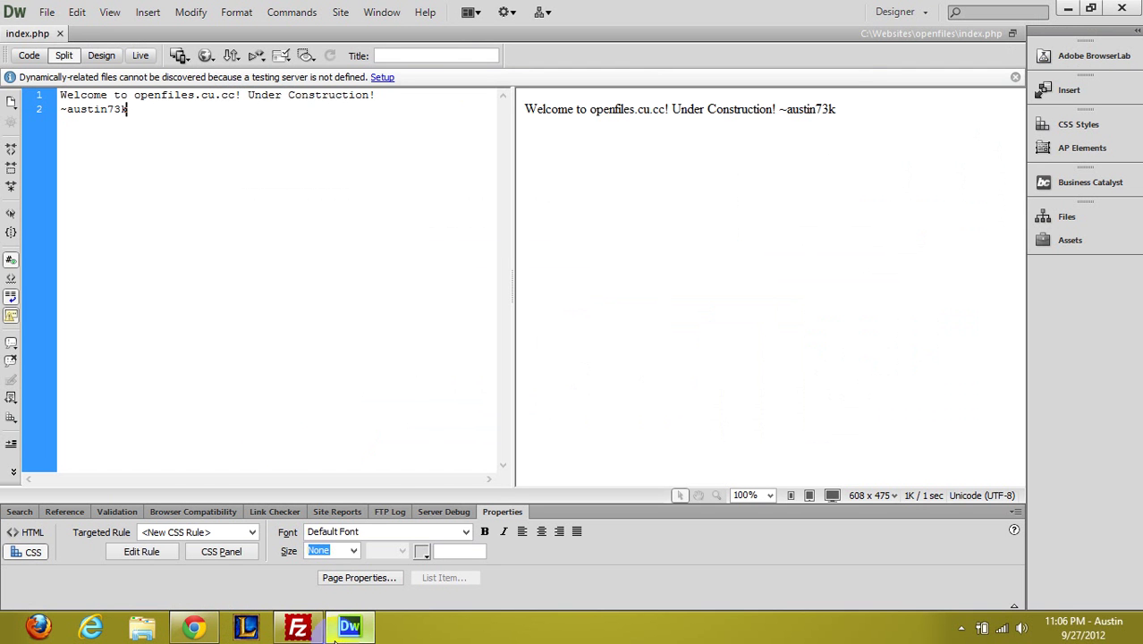
left_click(404, 97)
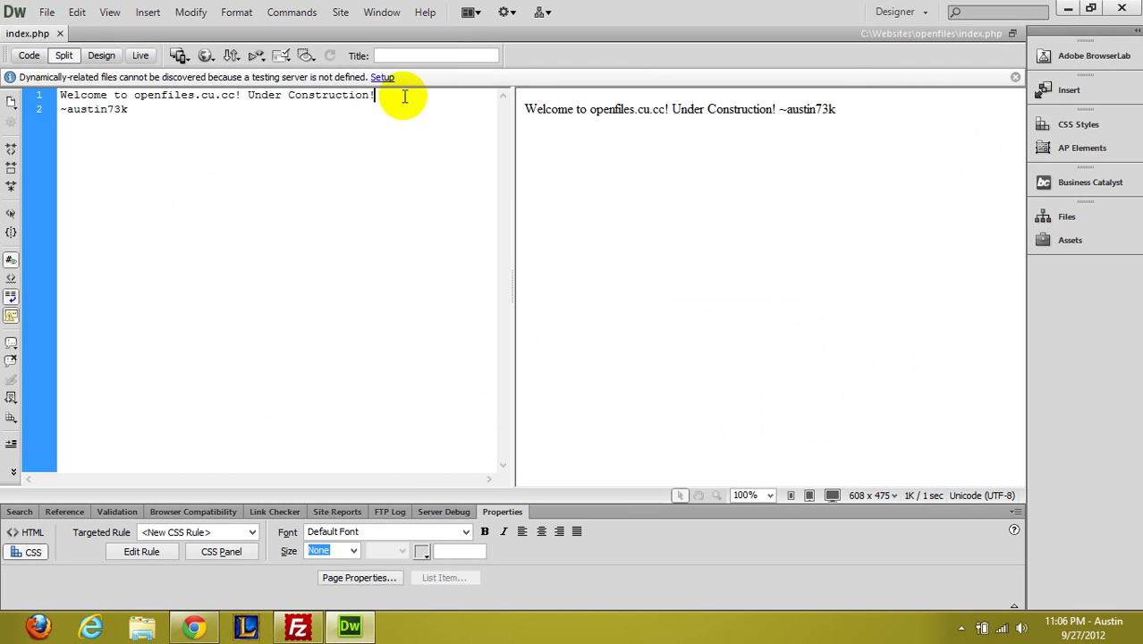
type("<br />")
key("ctrl+s")
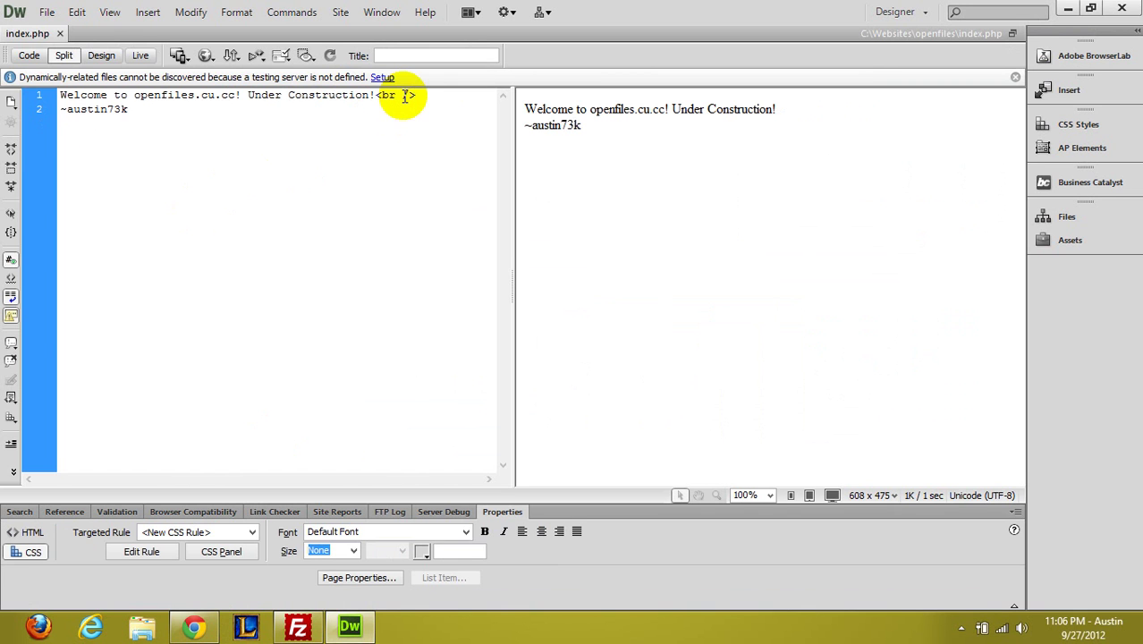
key("ctrl+shift+u")
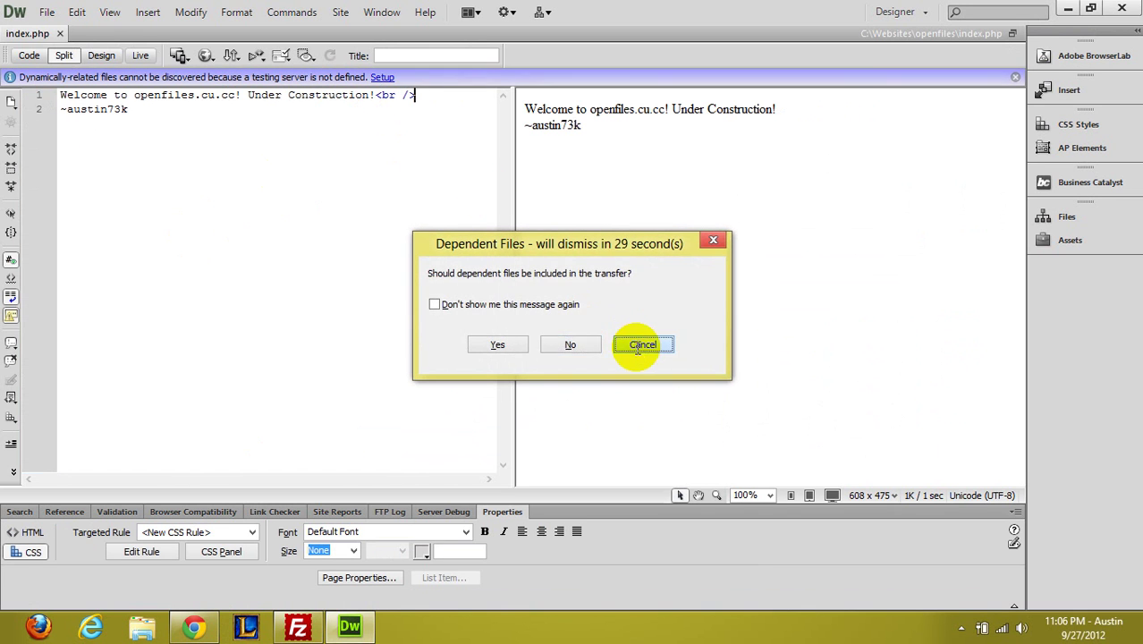
left_click(640, 343)
Change the <br /> into an <hr /> horizontal rule, then save and upload index.php
left_click(384, 99)
key("BackSpace")
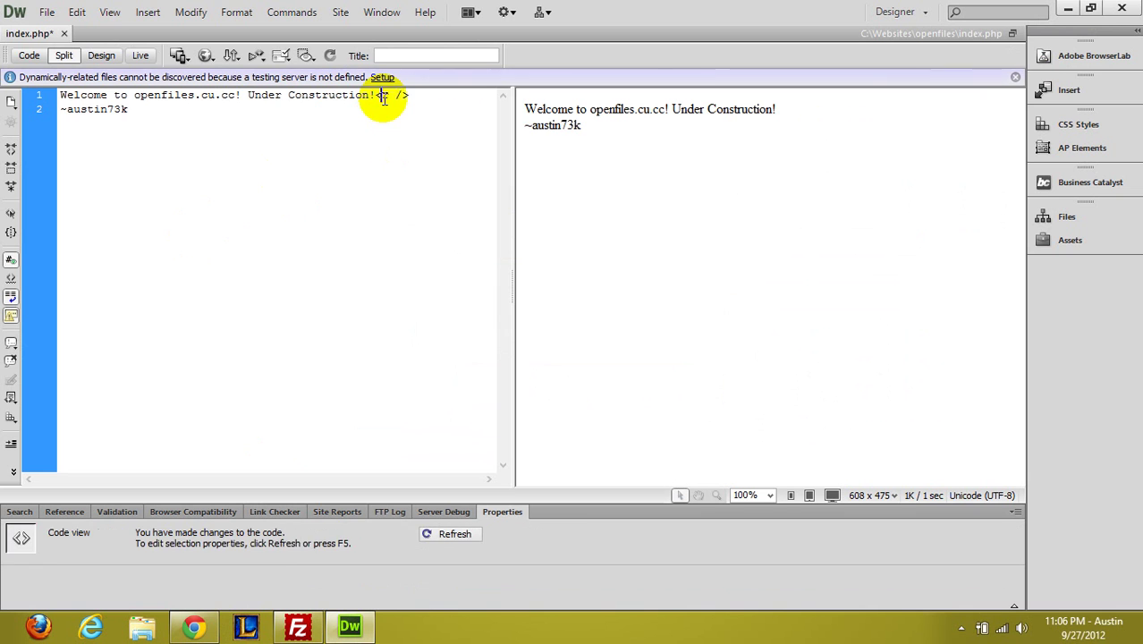
type("h")
key("ctrl+s")
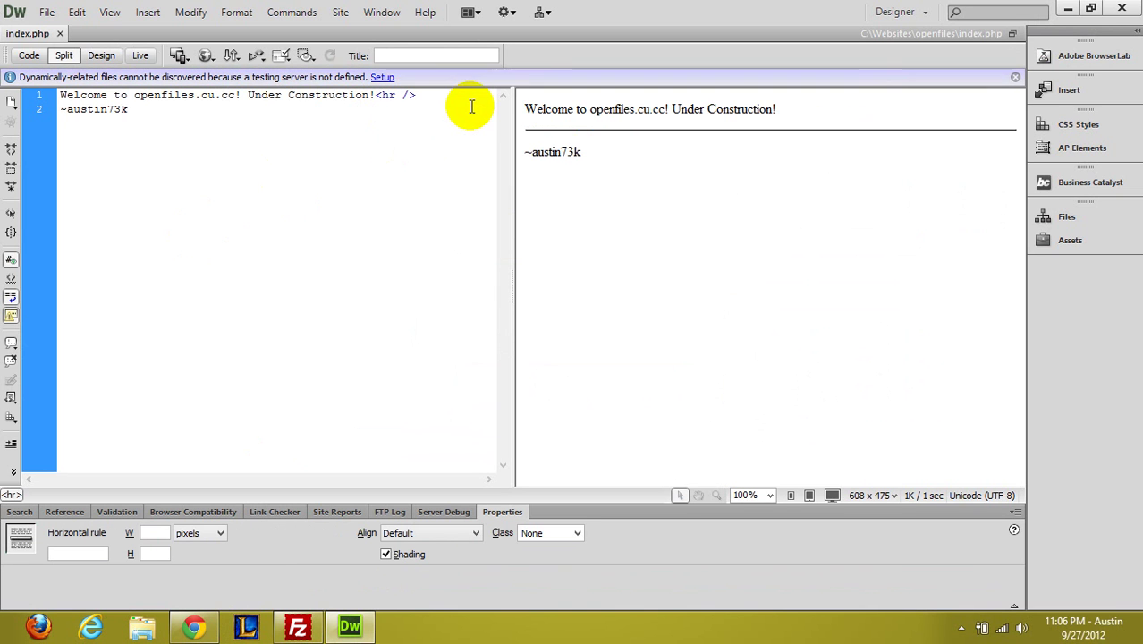
key("ctrl+shift+u")
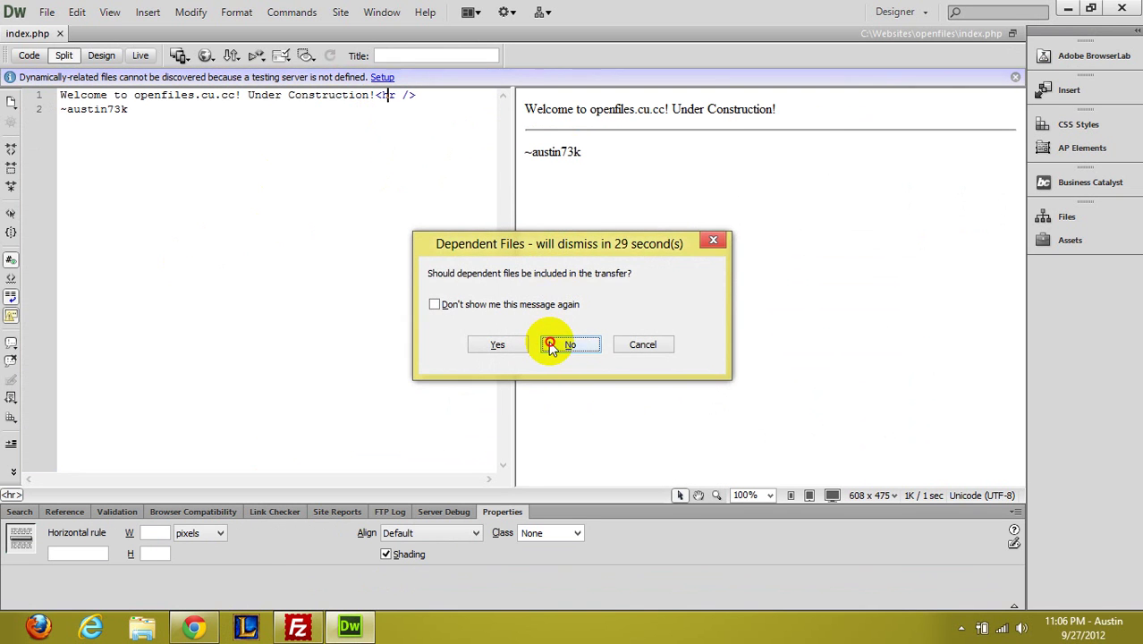
left_click(546, 342)
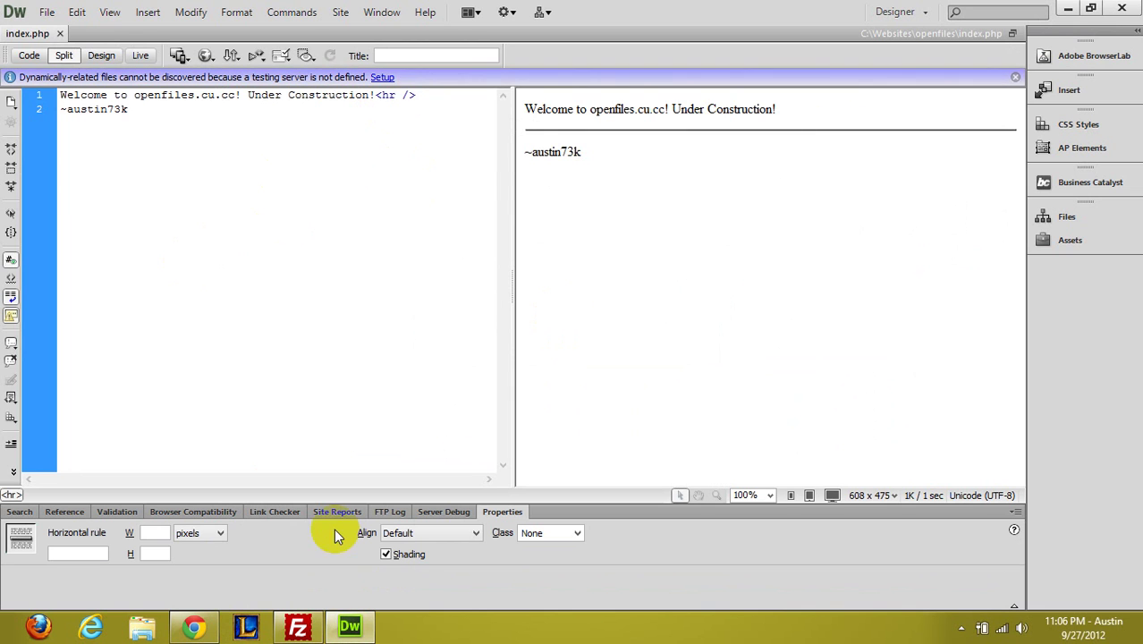
Check the live horizontal rule, close the openfiles.cu.cc and Gmail tabs, and return to the hosting account details
left_click(194, 626)
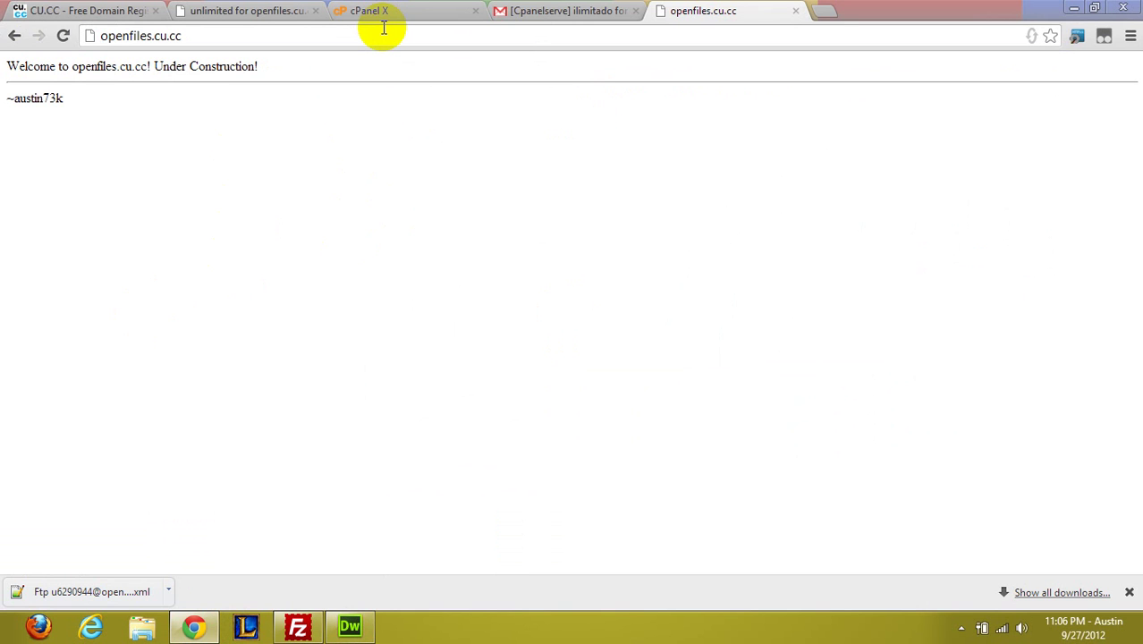
left_click(564, 7)
left_click(743, 13)
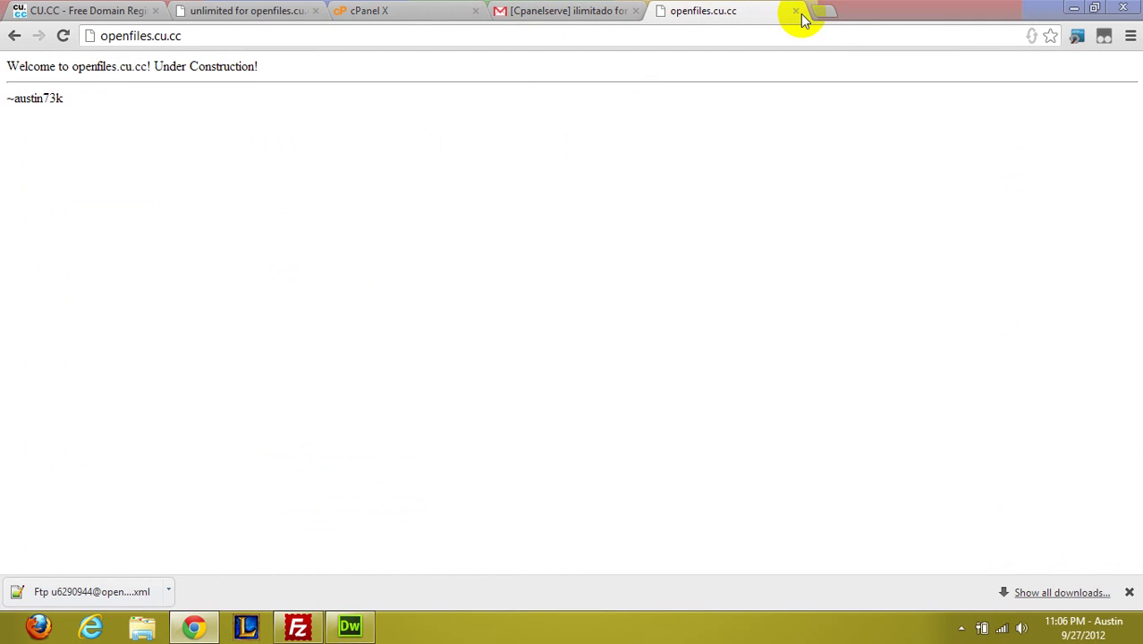
left_click(796, 12)
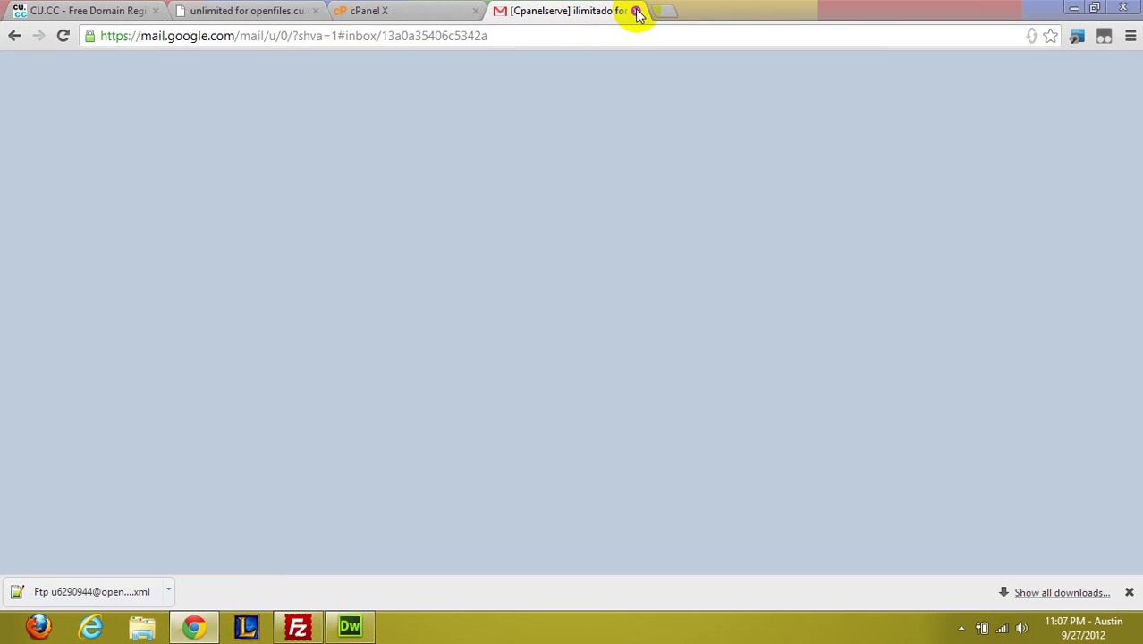
left_click(636, 11)
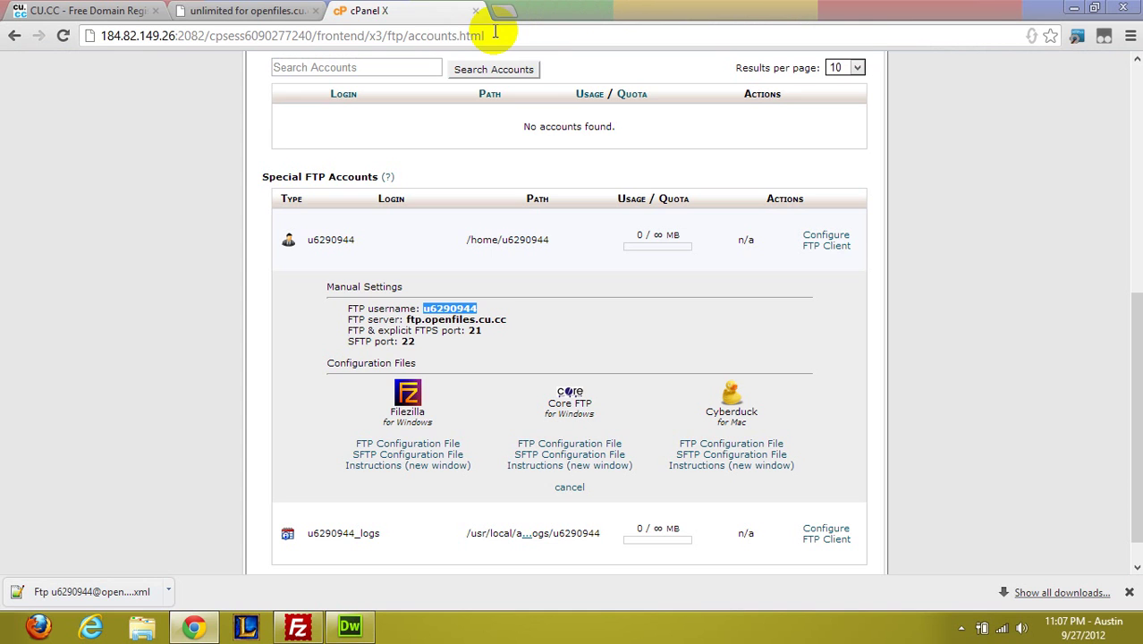
left_click(227, 159)
left_click(269, 11)
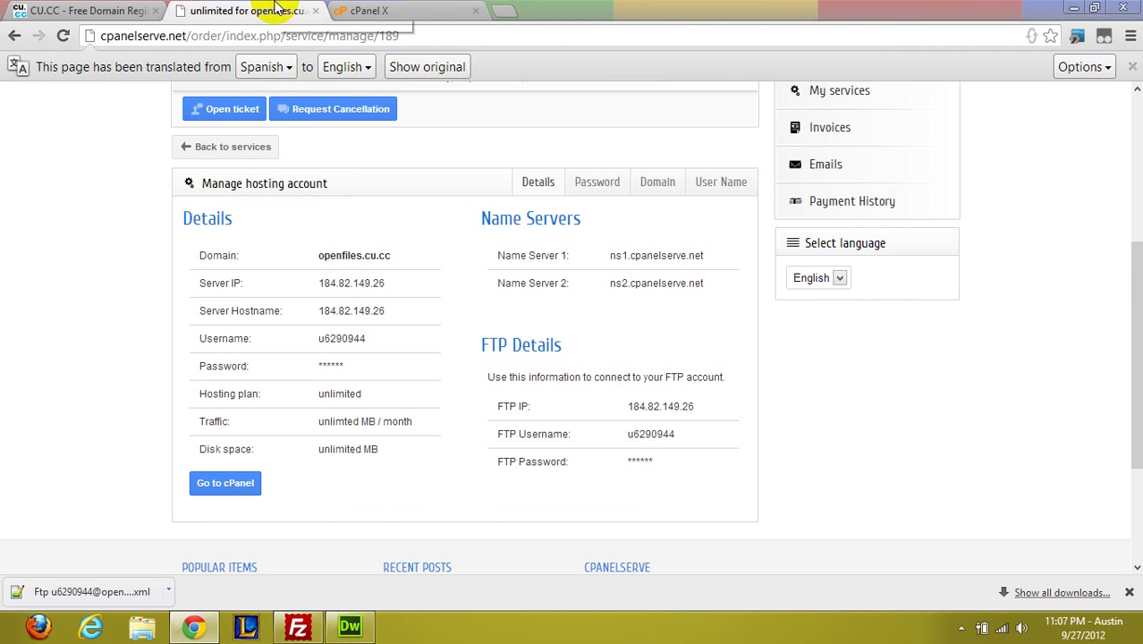